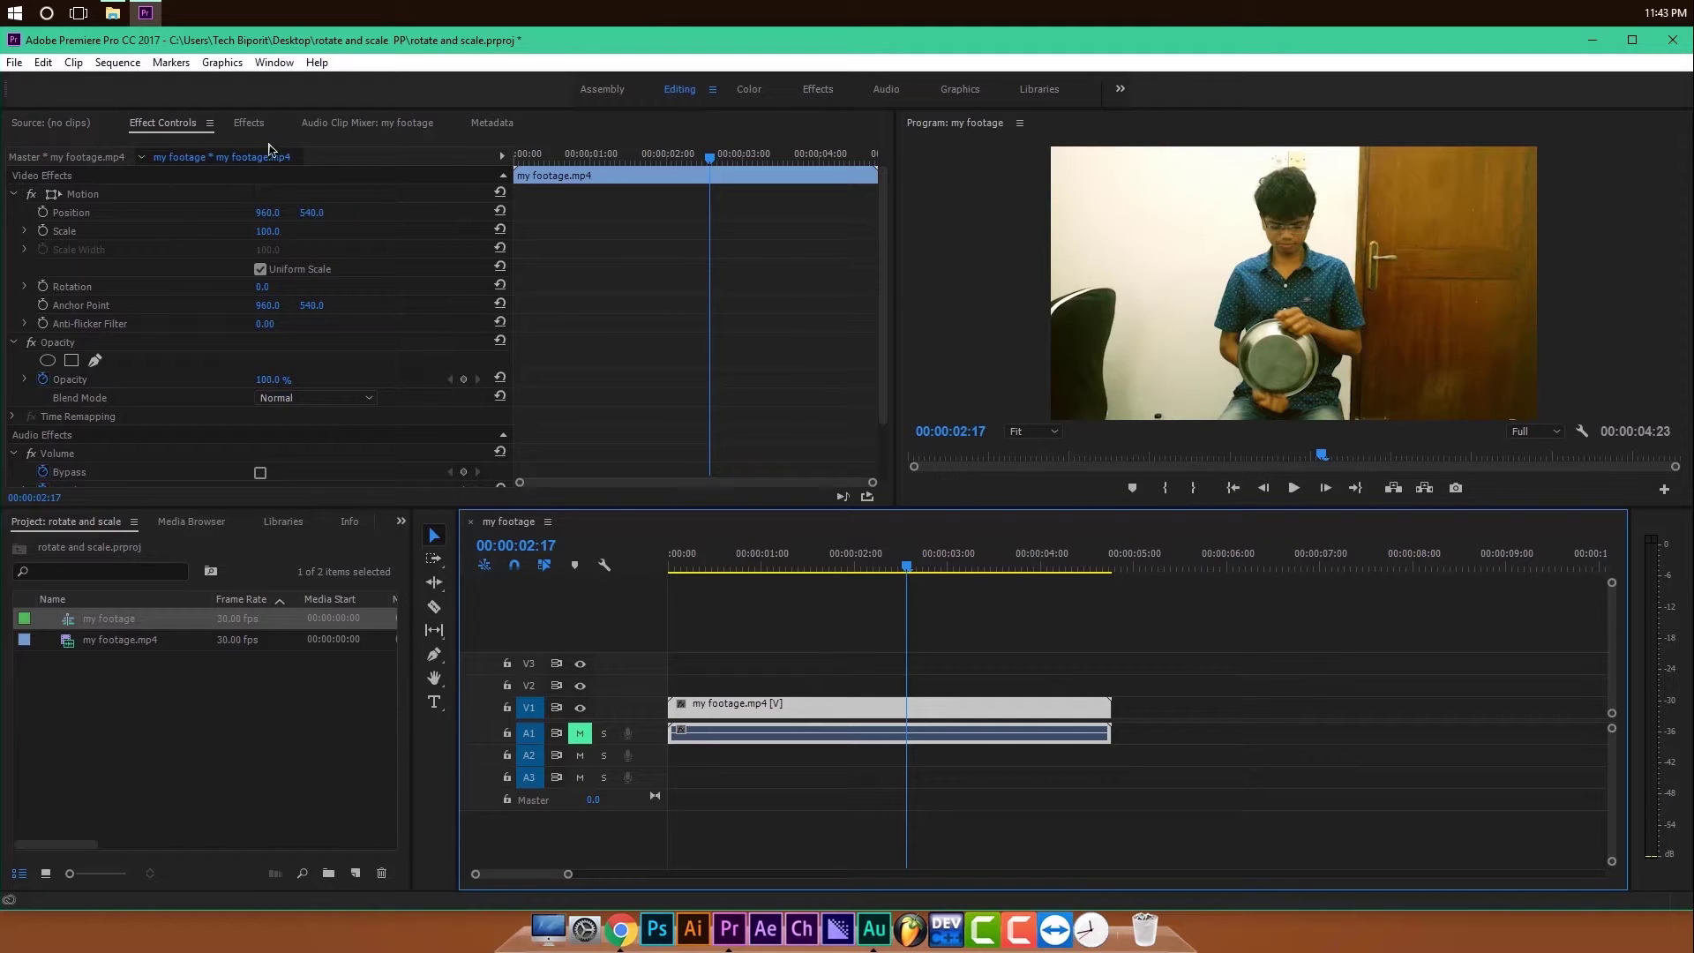
left_click(274, 63)
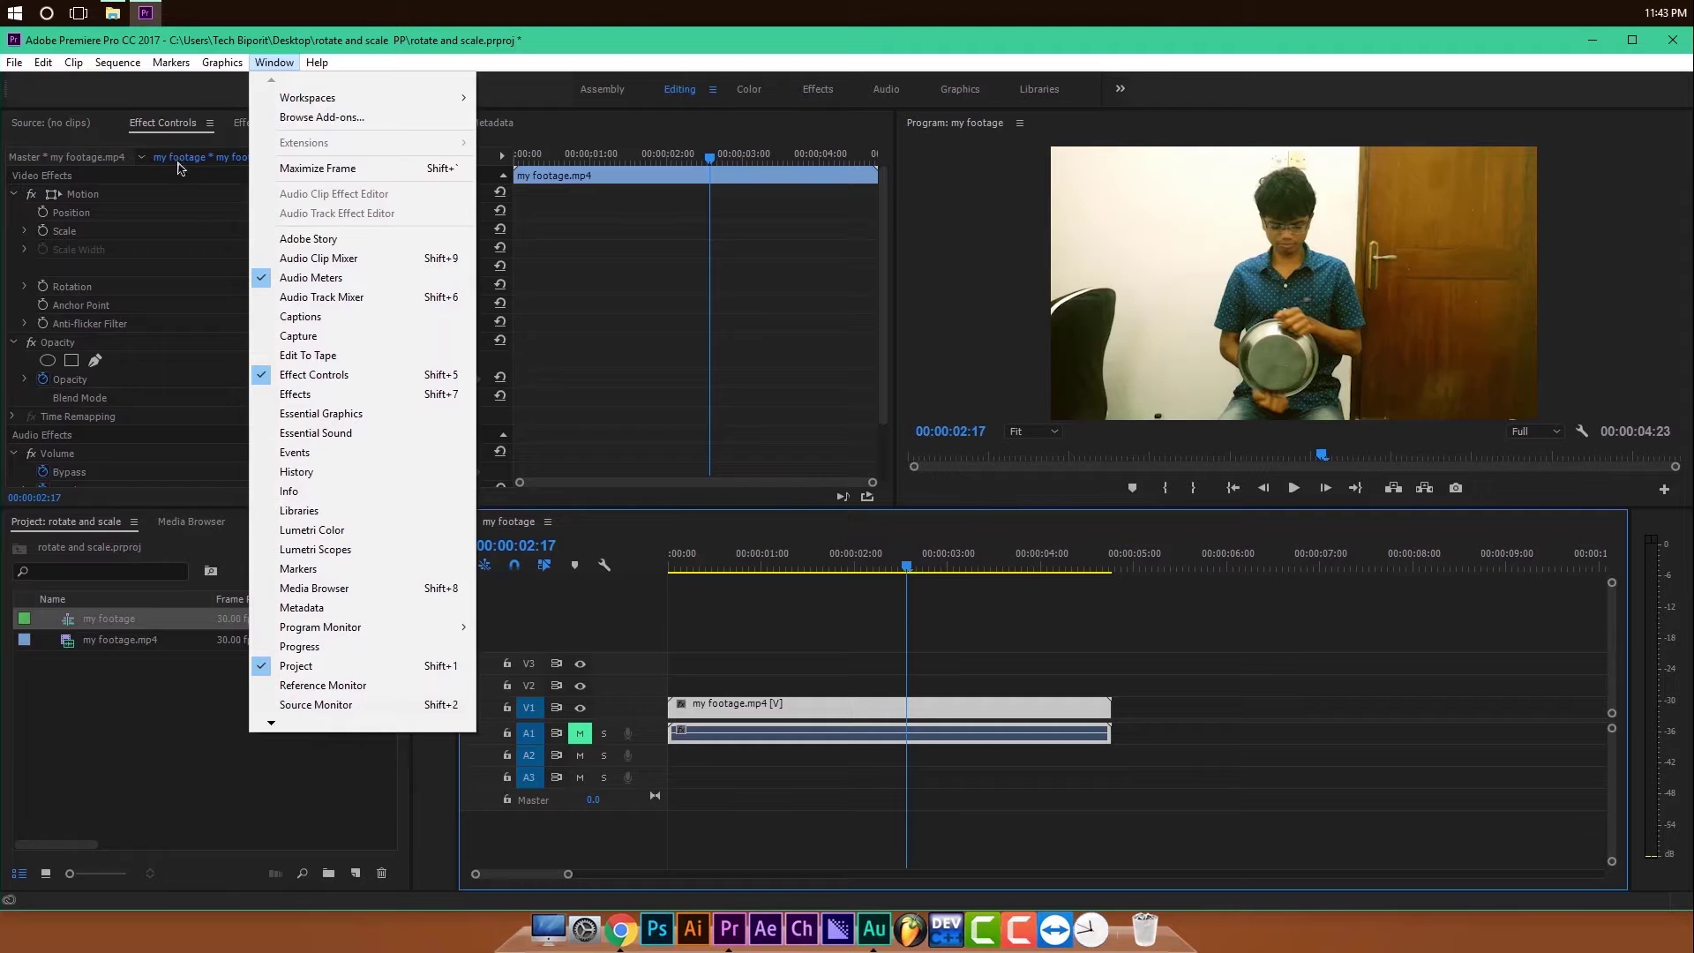
left_click(169, 195)
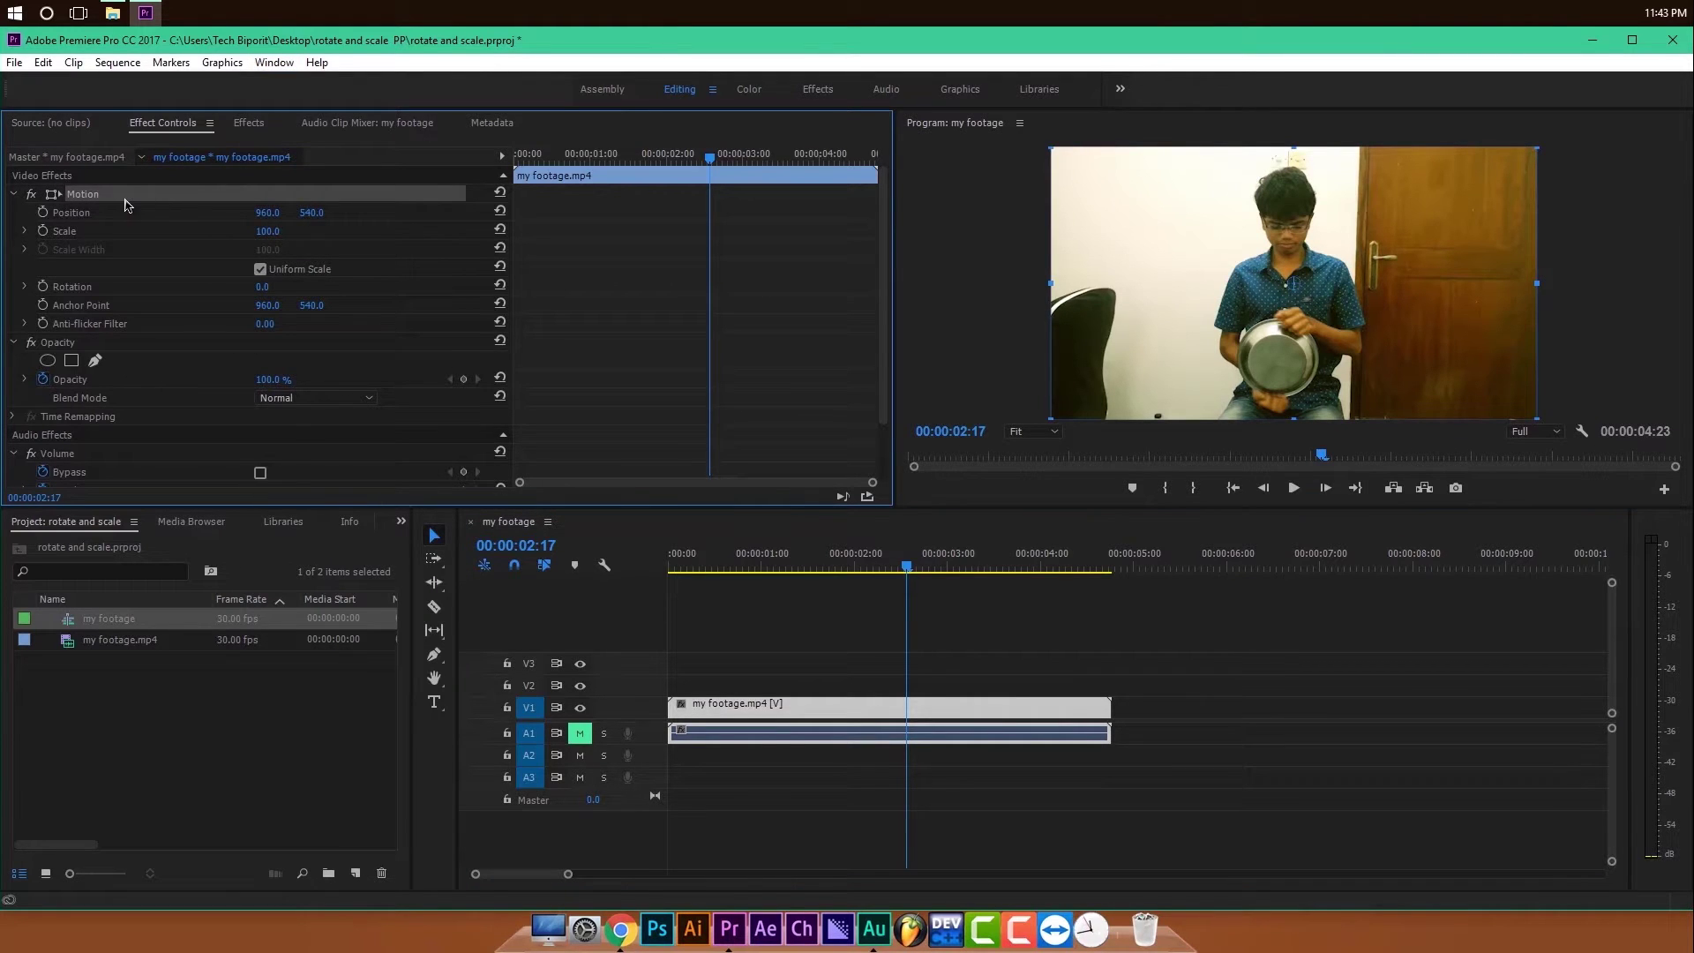
scroll(146, 274, "down", 1)
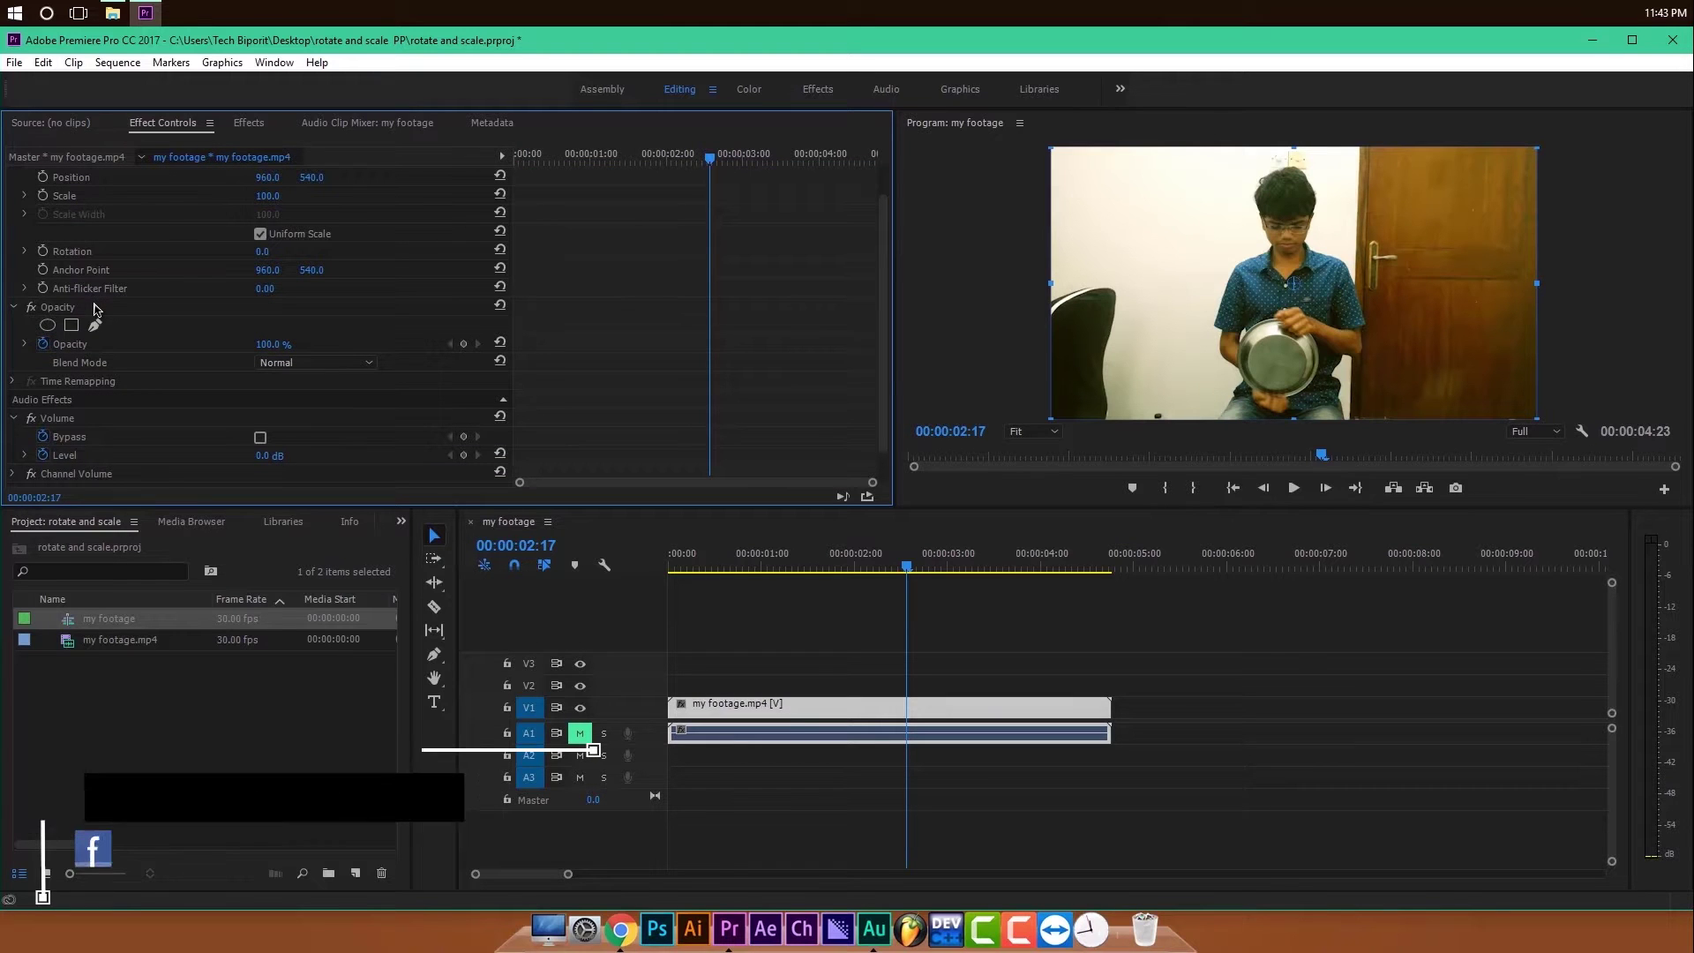
scroll(194, 326, "up", 1)
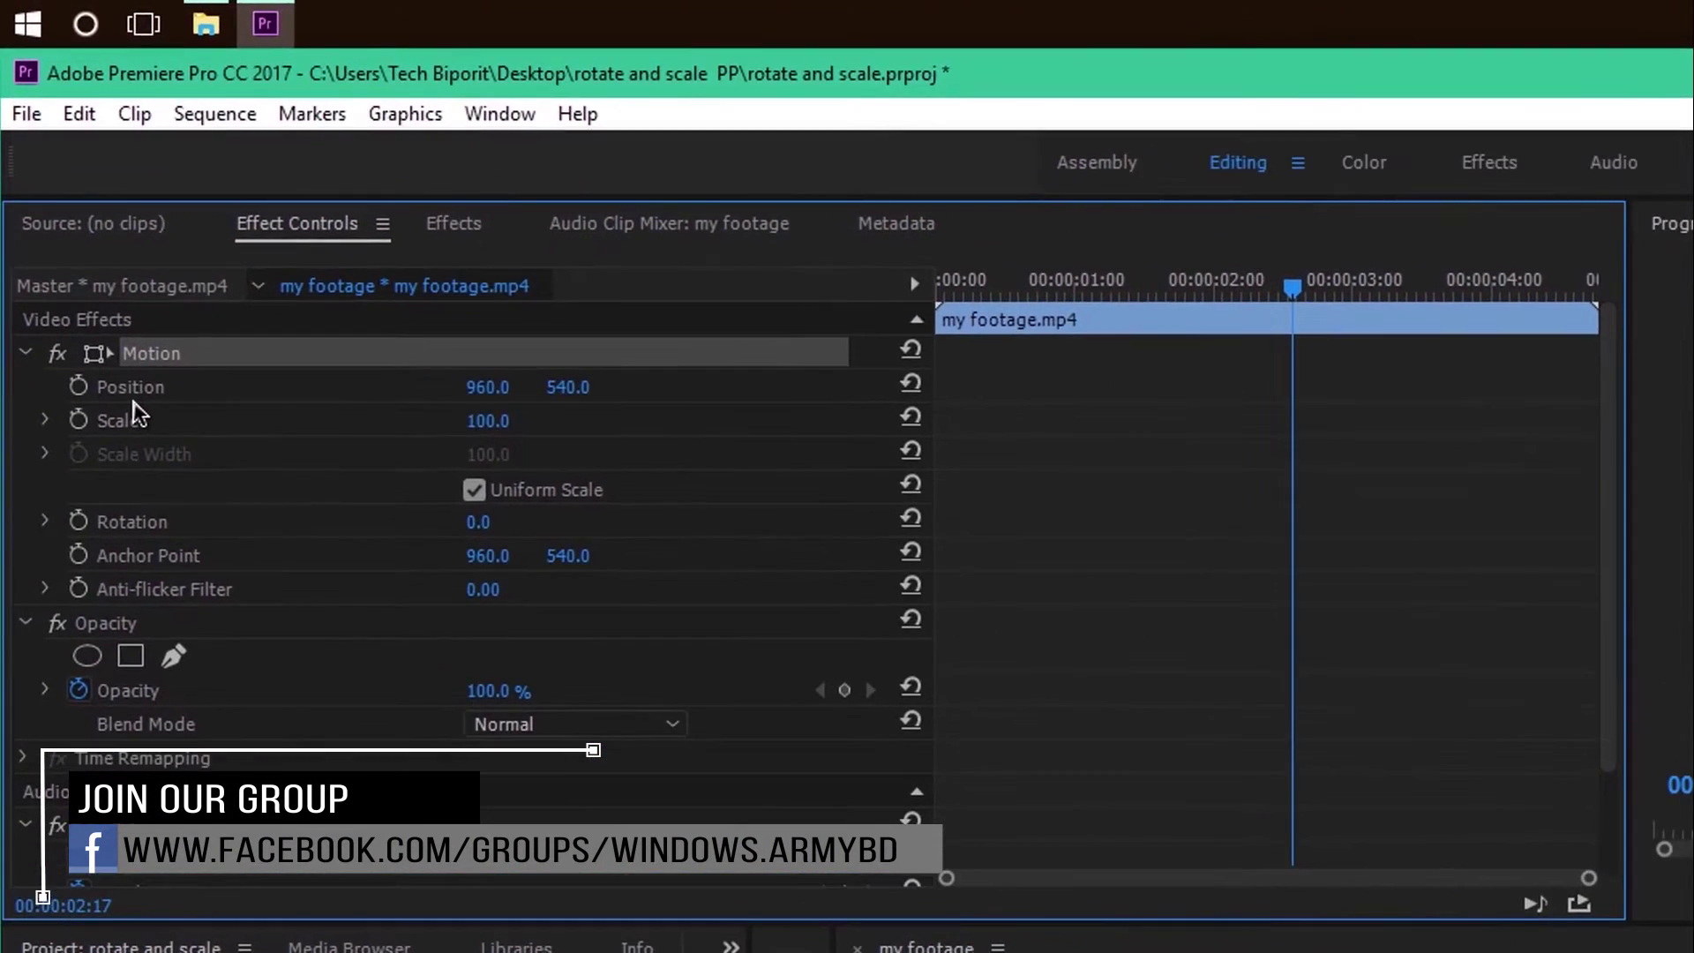
Shrink the clip to a scale of 71, and with Uniform Scale off set Scale Height to 49 and Scale Width to 60.
left_click(123, 420)
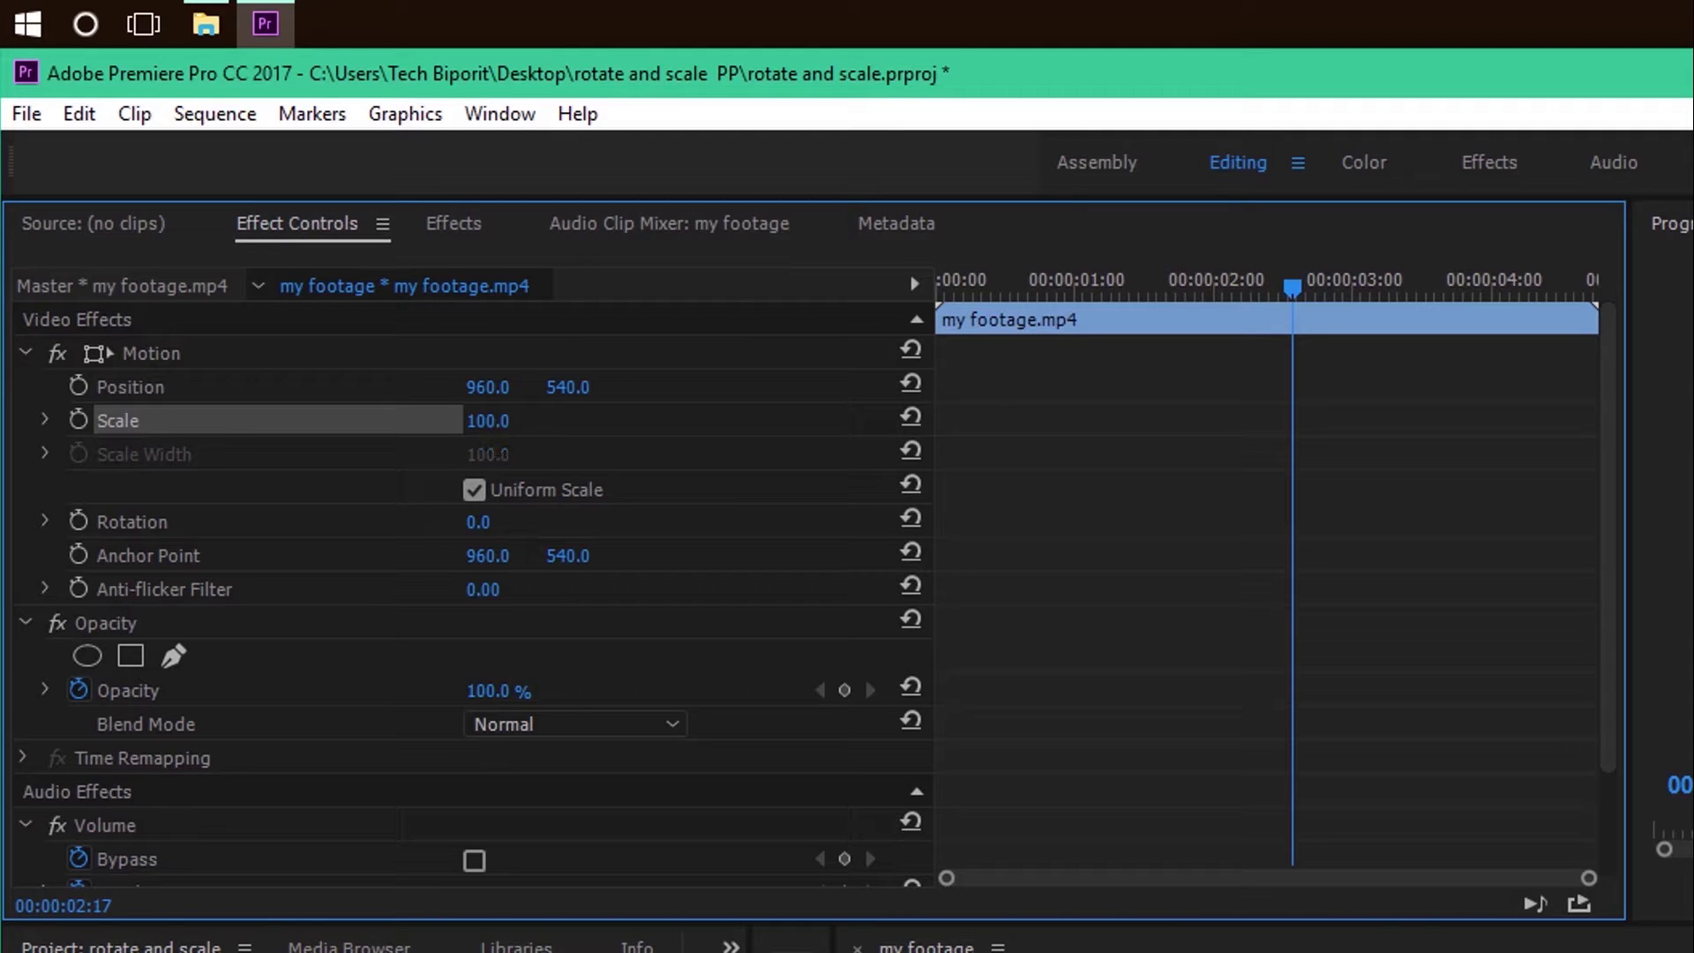
left_click_drag(492, 423, 444, 423)
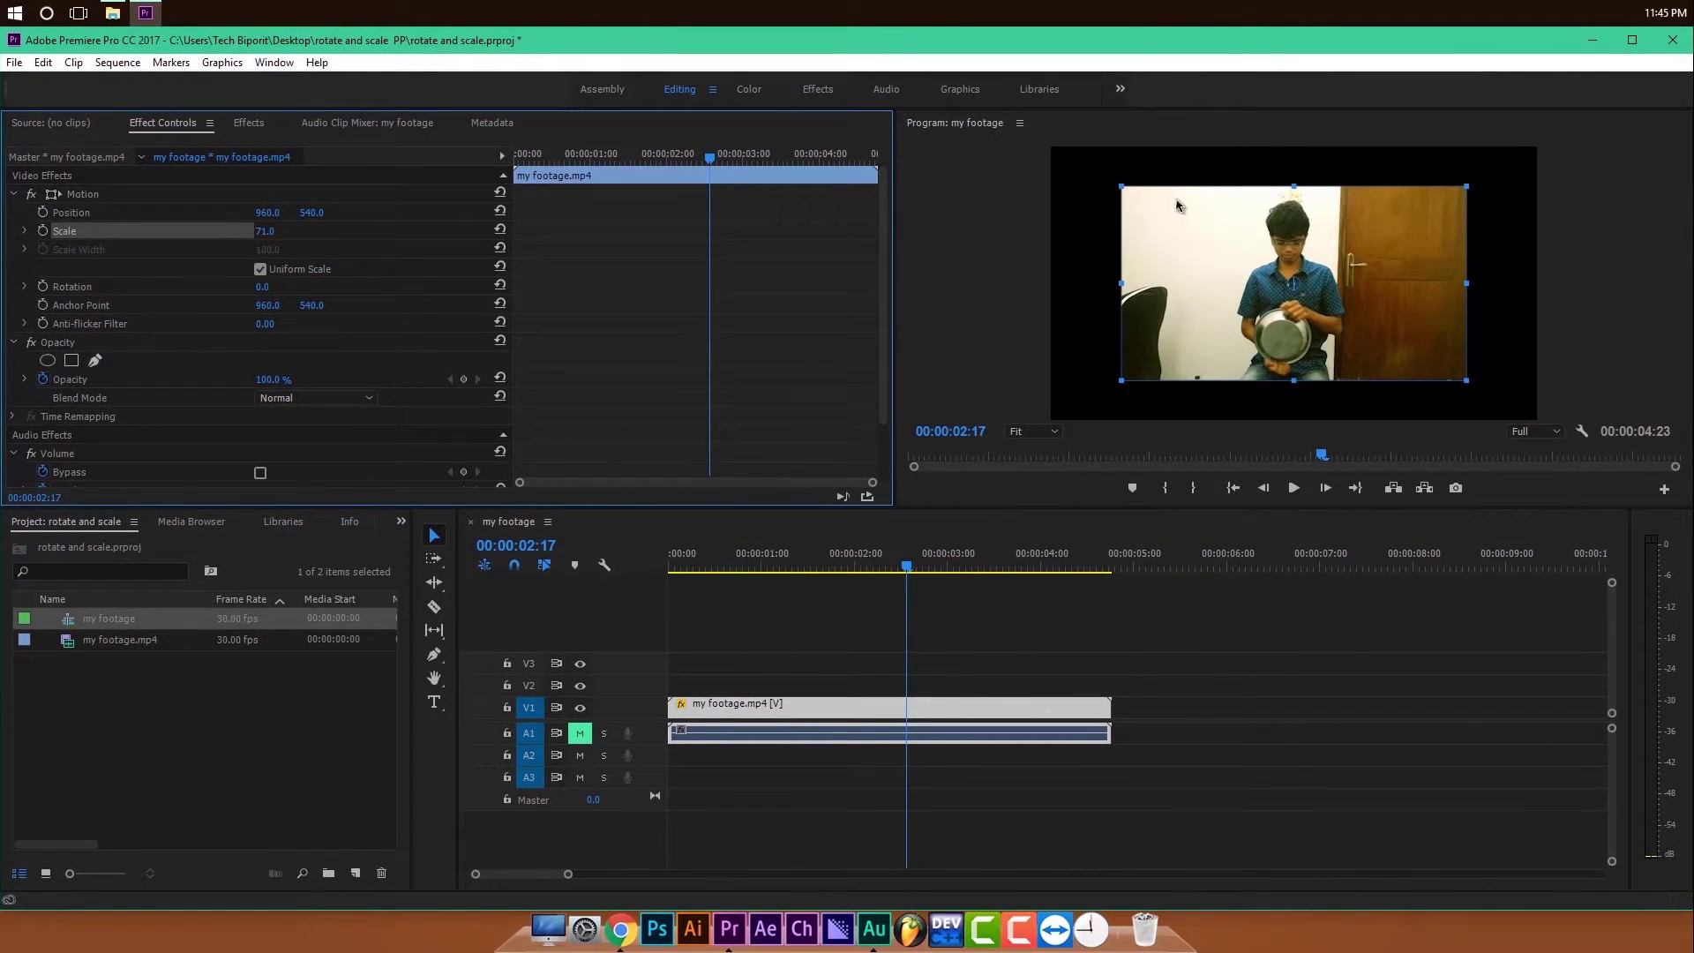
left_click(261, 269)
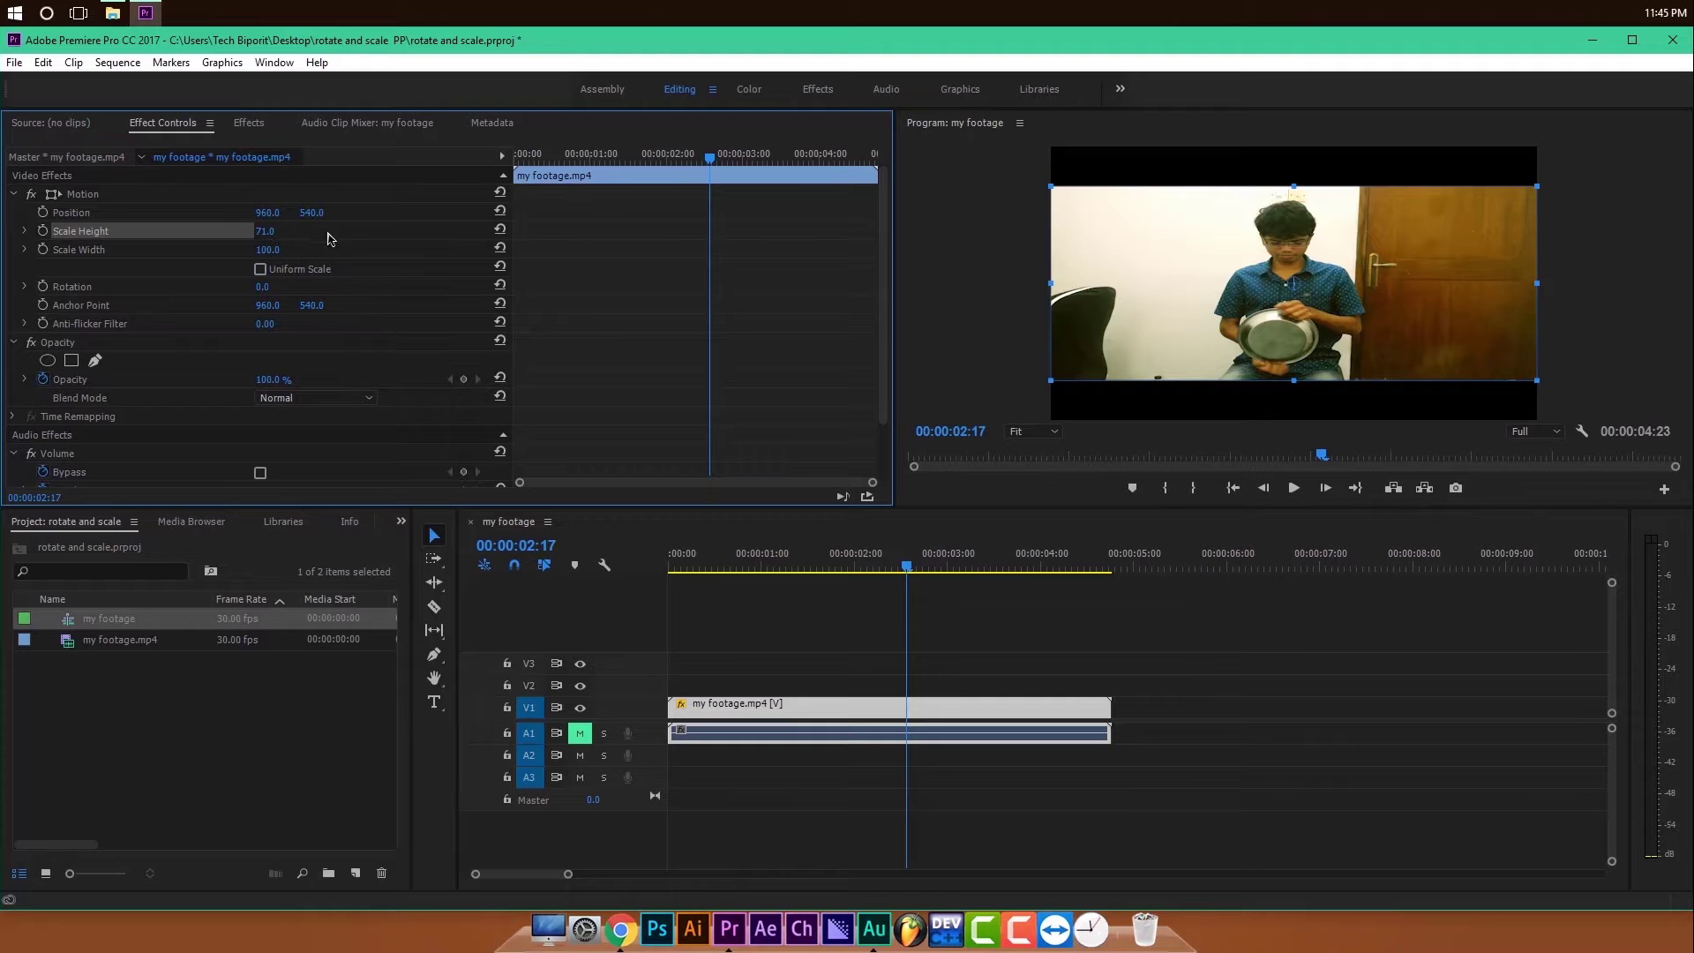
mouse_move(265, 231)
left_mouse_down()
mouse_move(300, 231)
mouse_move(238, 231)
mouse_move(239, 252)
mouse_move(215, 252)
mouse_move(243, 252)
left_mouse_up()
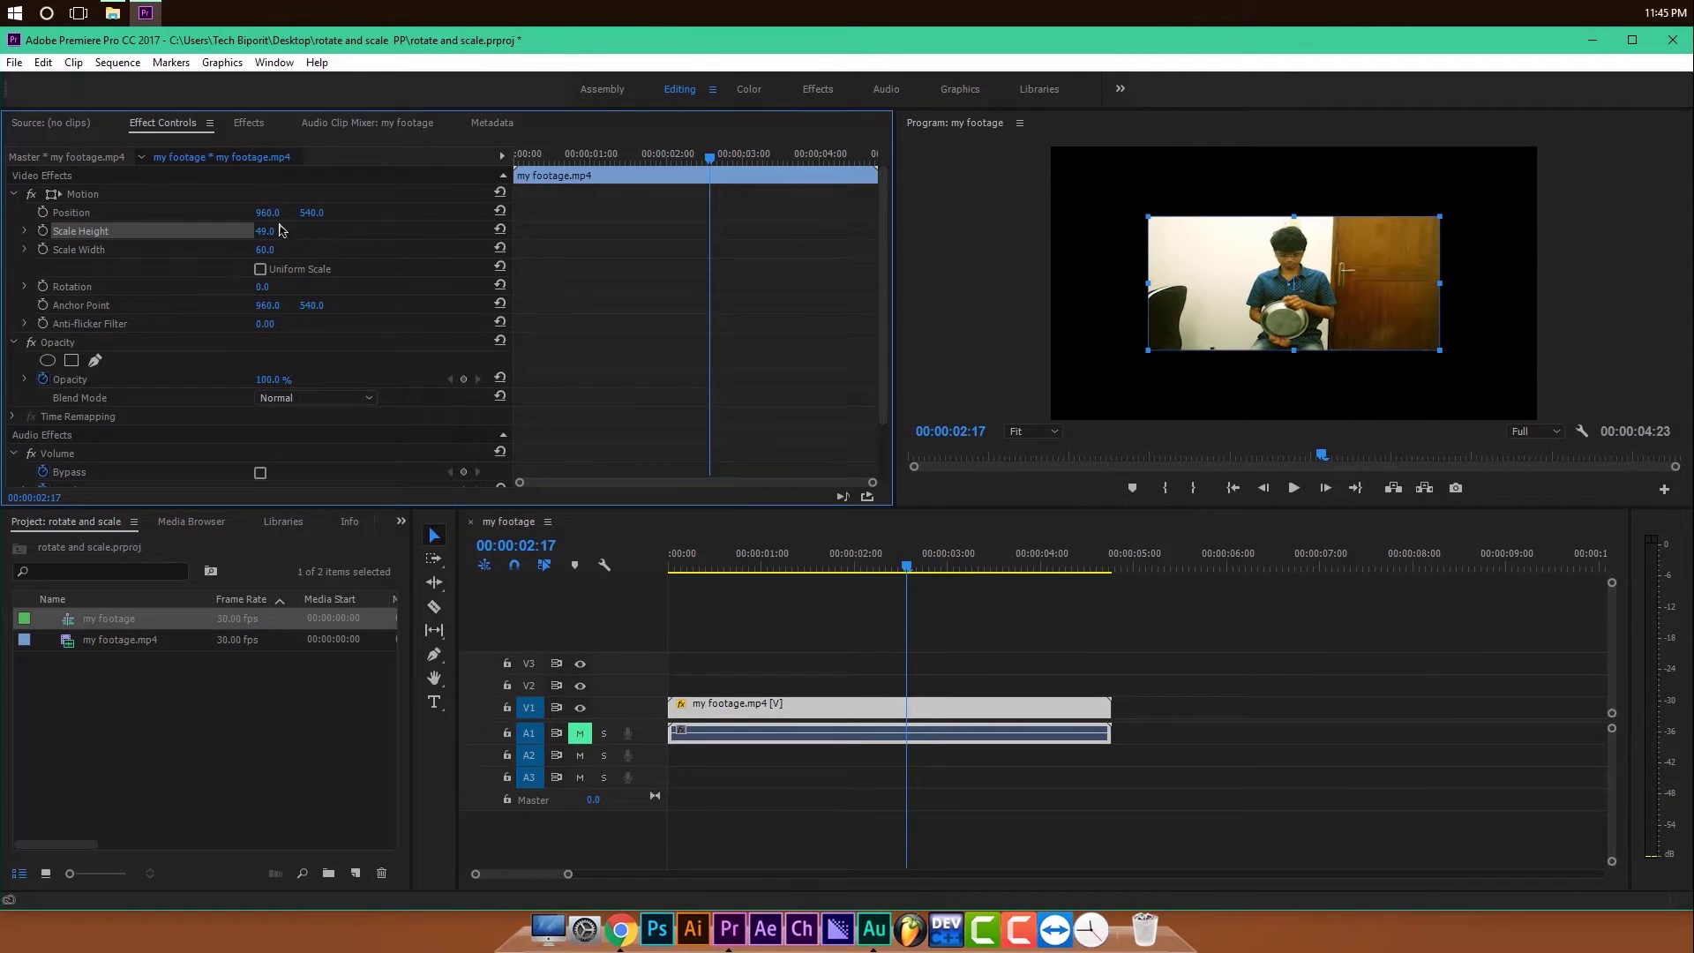
Turn Uniform Scale back on and set the clip's Scale to 100.
left_click(261, 269)
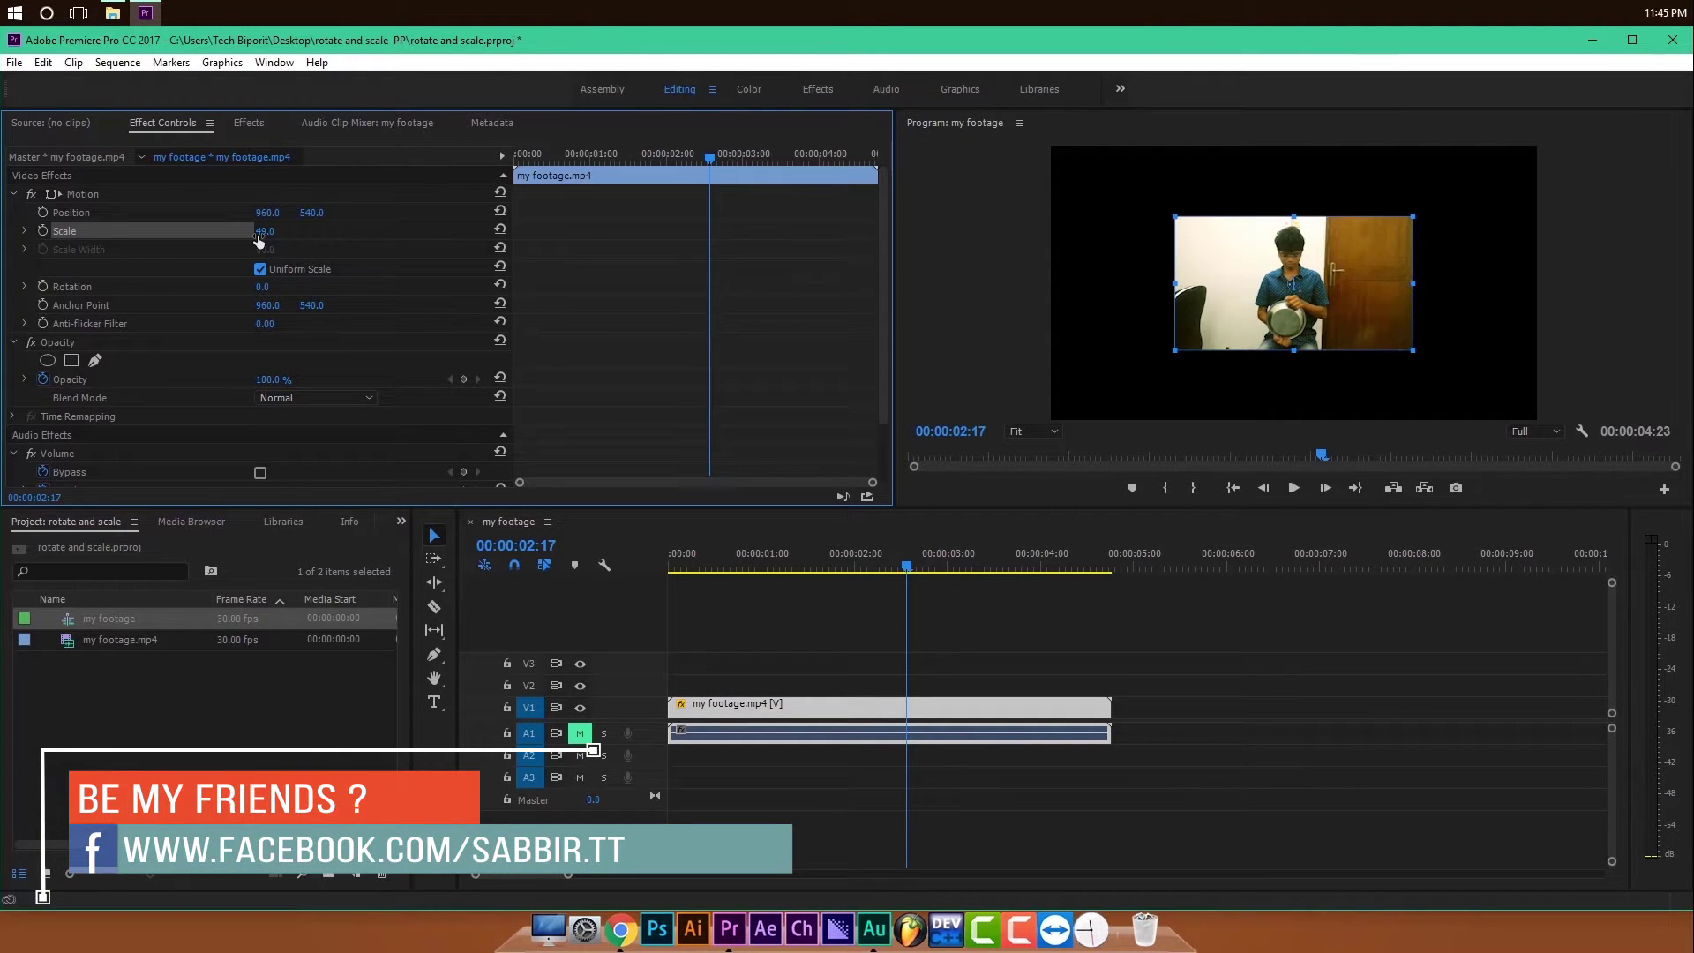
left_click_drag(264, 231, 328, 231)
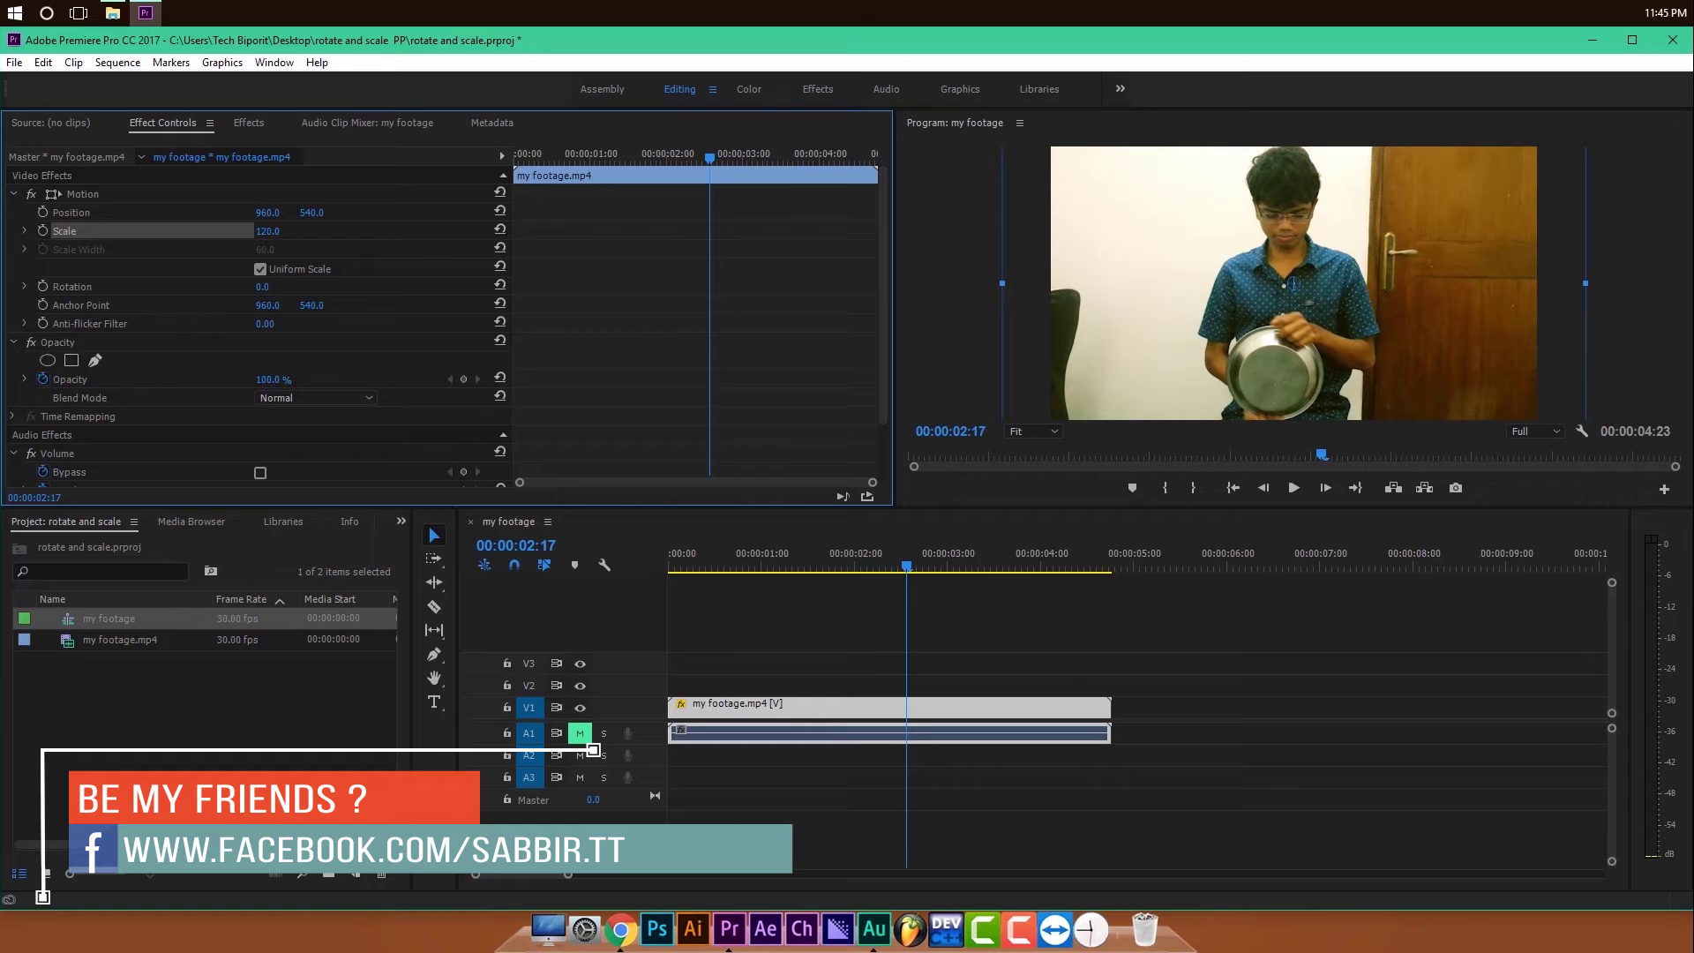
left_click(270, 231)
type("1000")
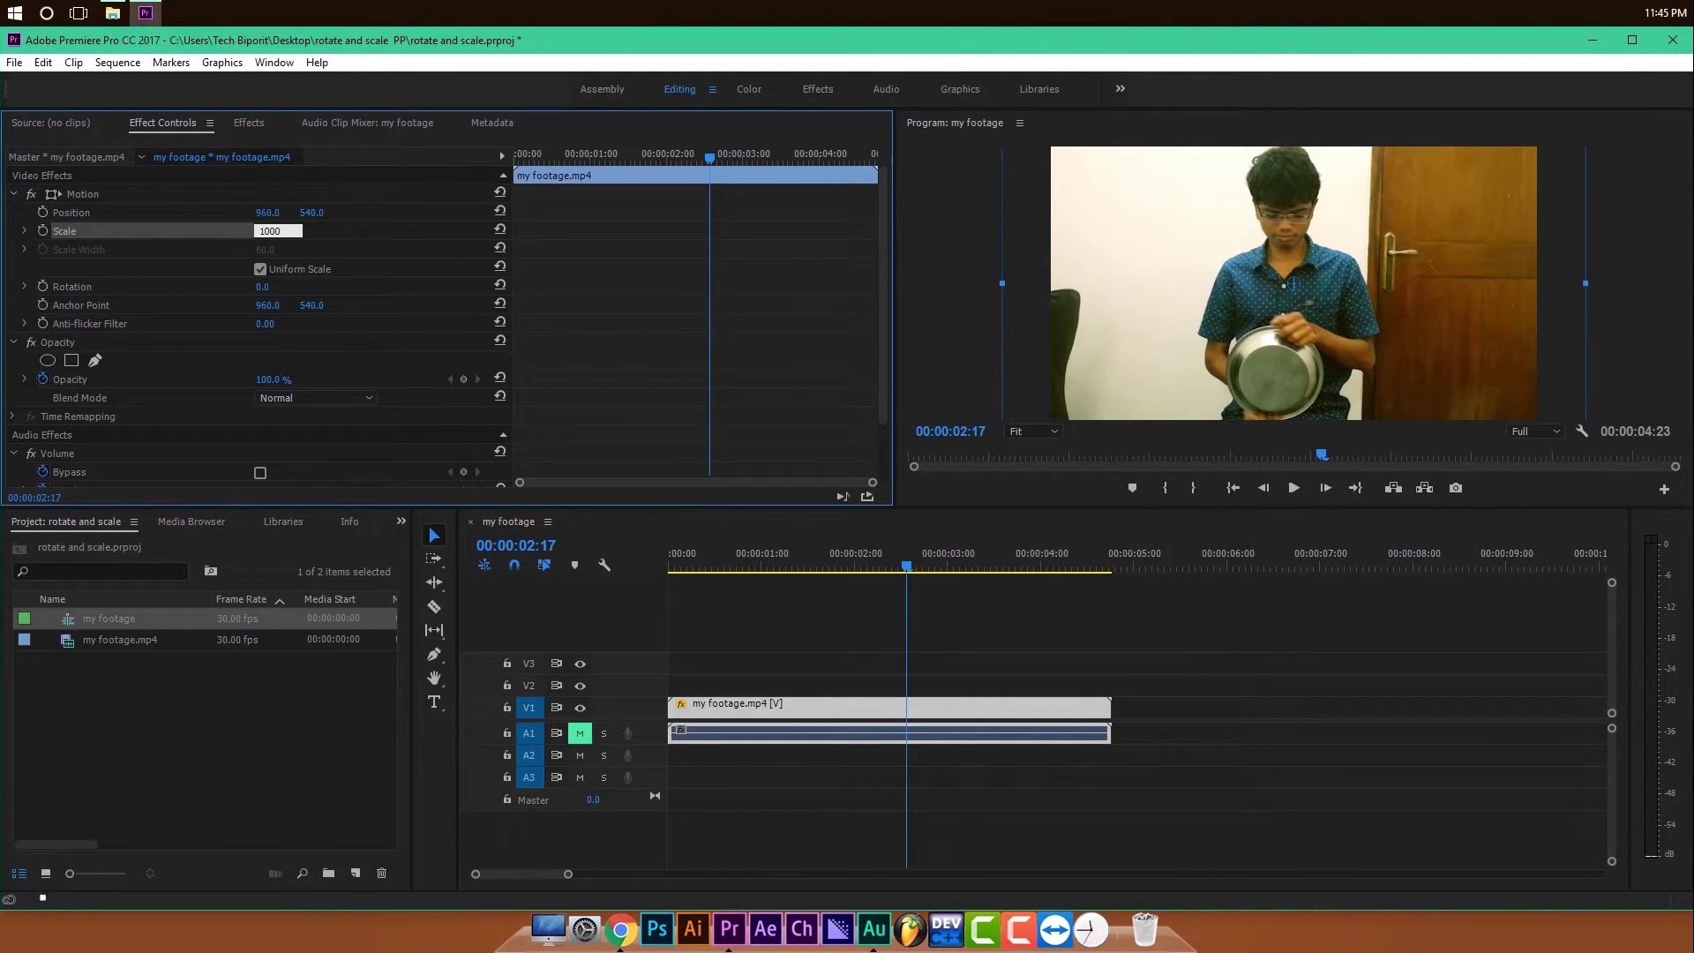
key("Return")
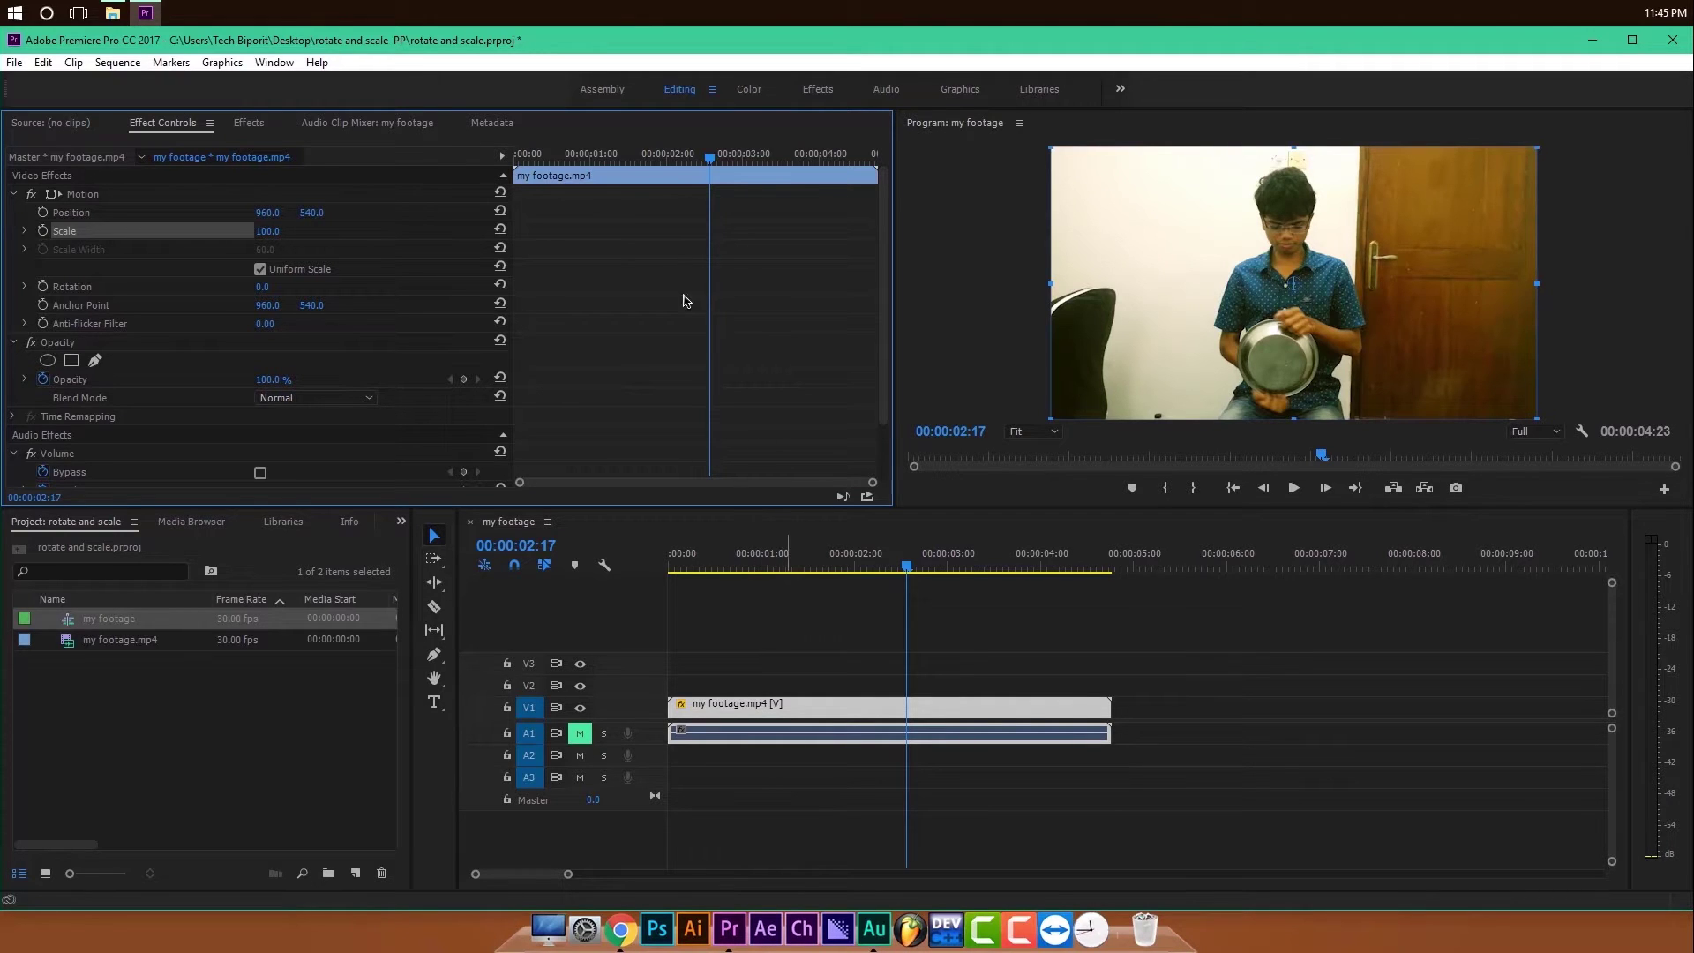
Enable Scale animation with a keyframe at 00:00:01:12 and add a second Scale keyframe at 00:00:01:17.
left_click_drag(607, 157, 621, 157)
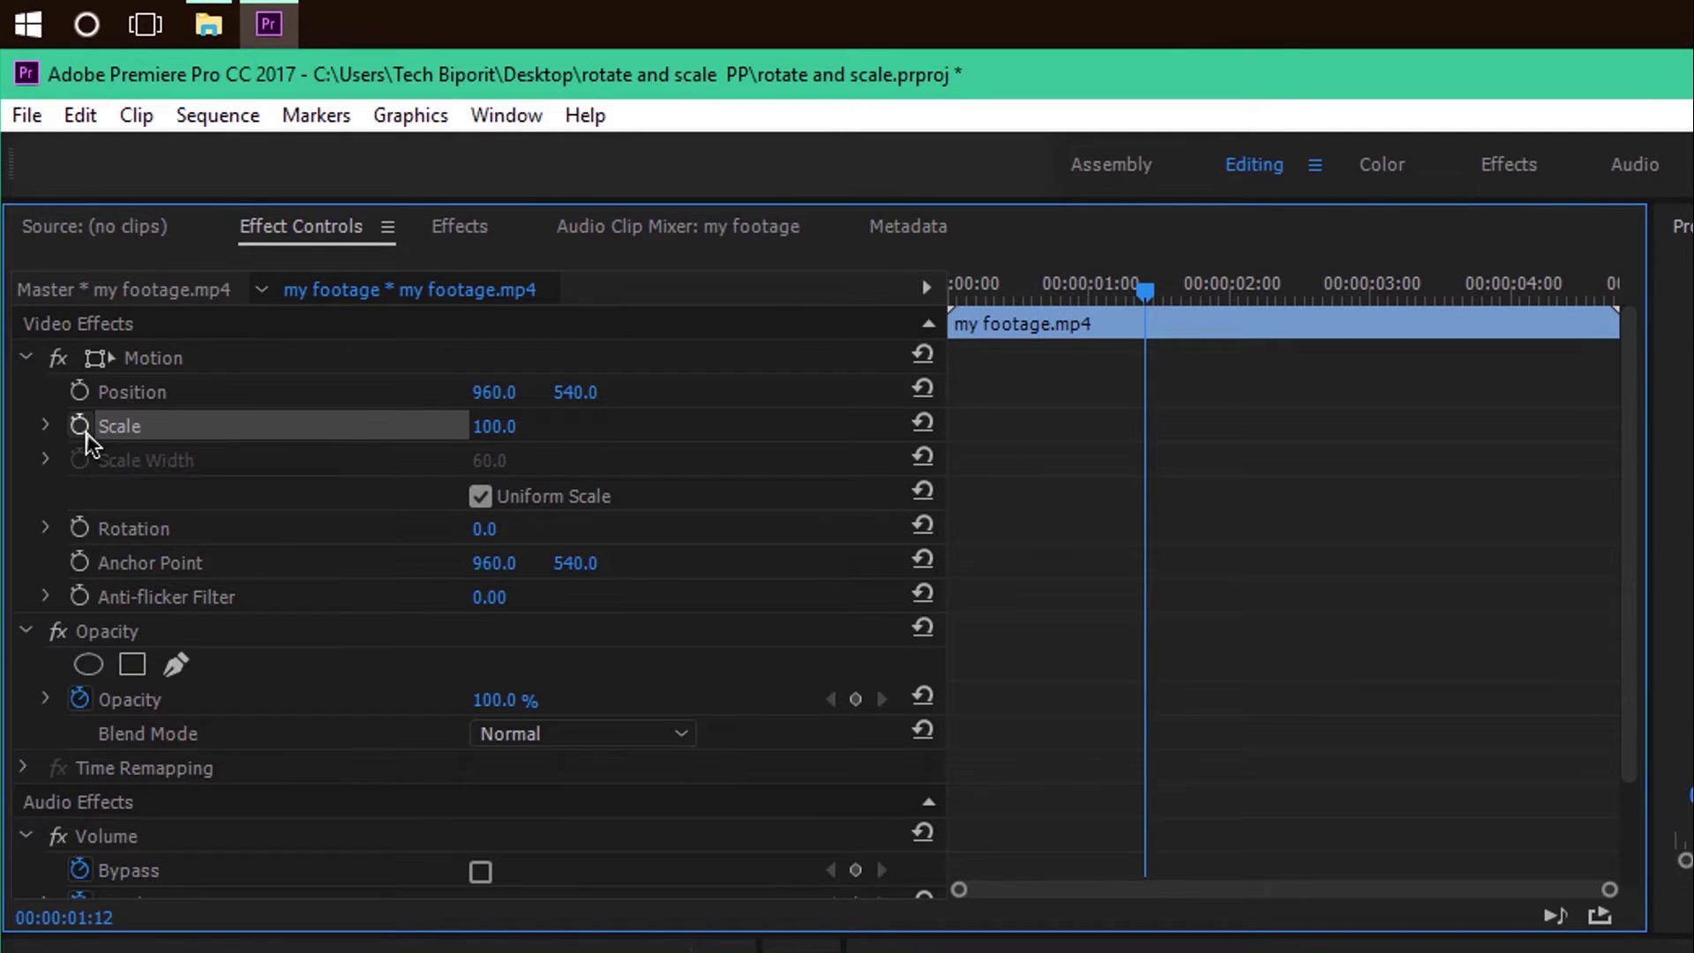
left_click(81, 428)
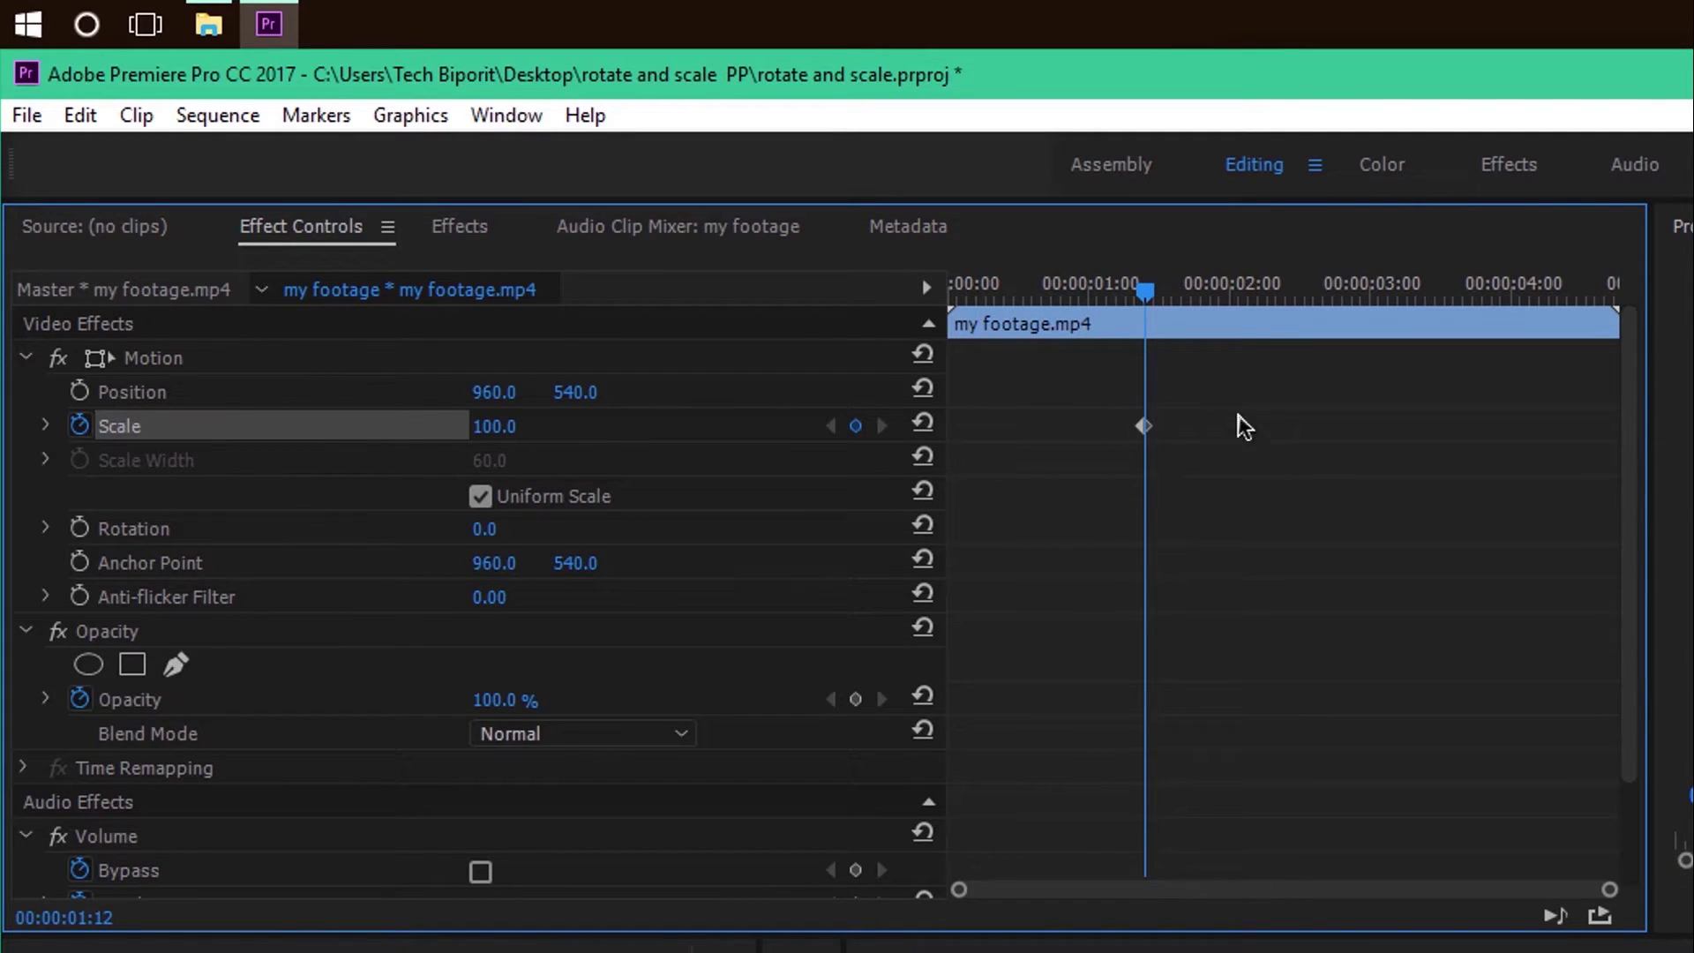
left_click_drag(1145, 293, 1172, 289)
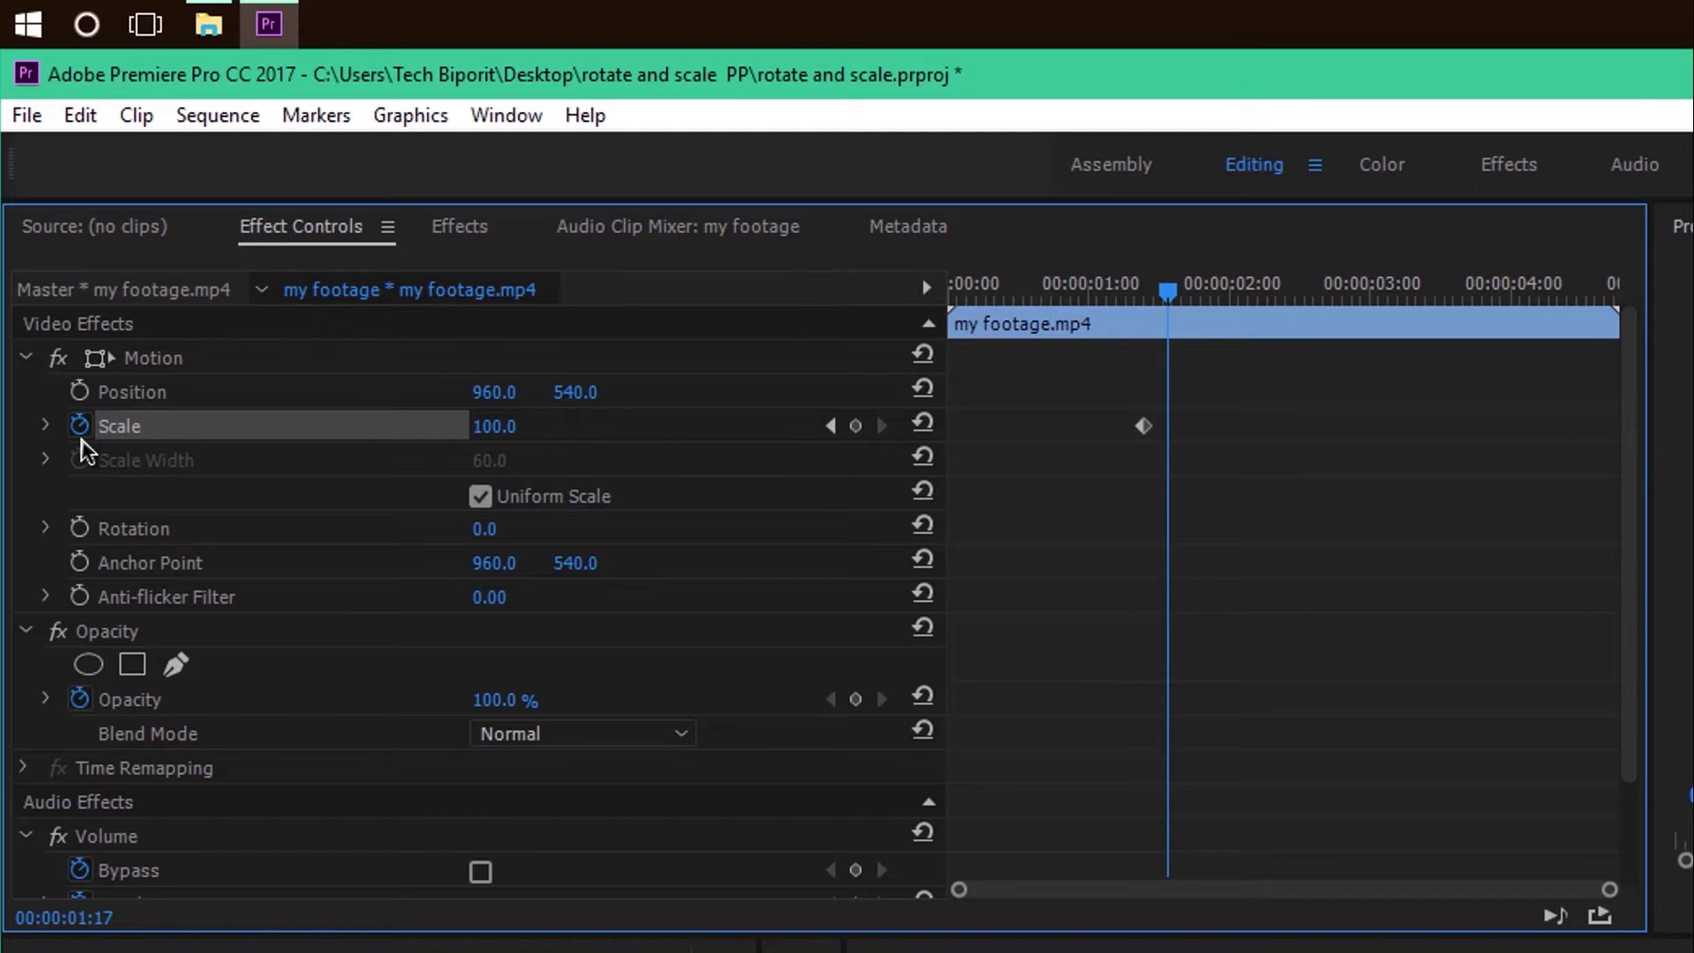
left_click(856, 427)
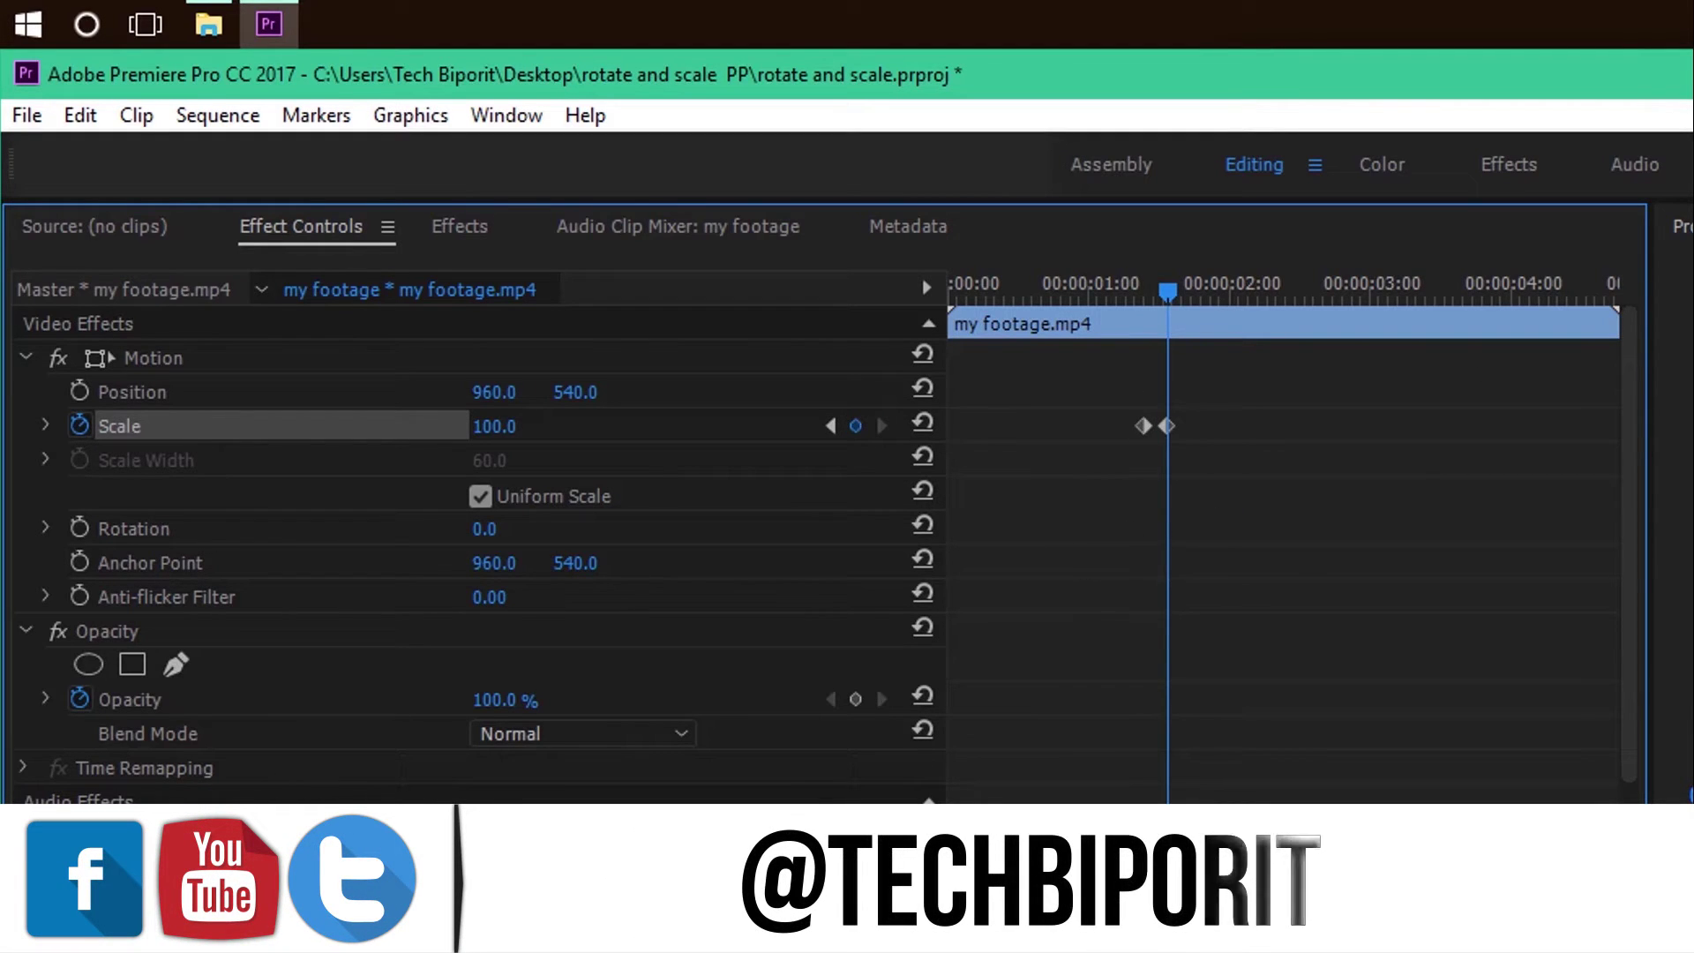
Move the second Scale keyframe later to about 00:00:01:22.
key("equal")
key("equal")
key("equal")
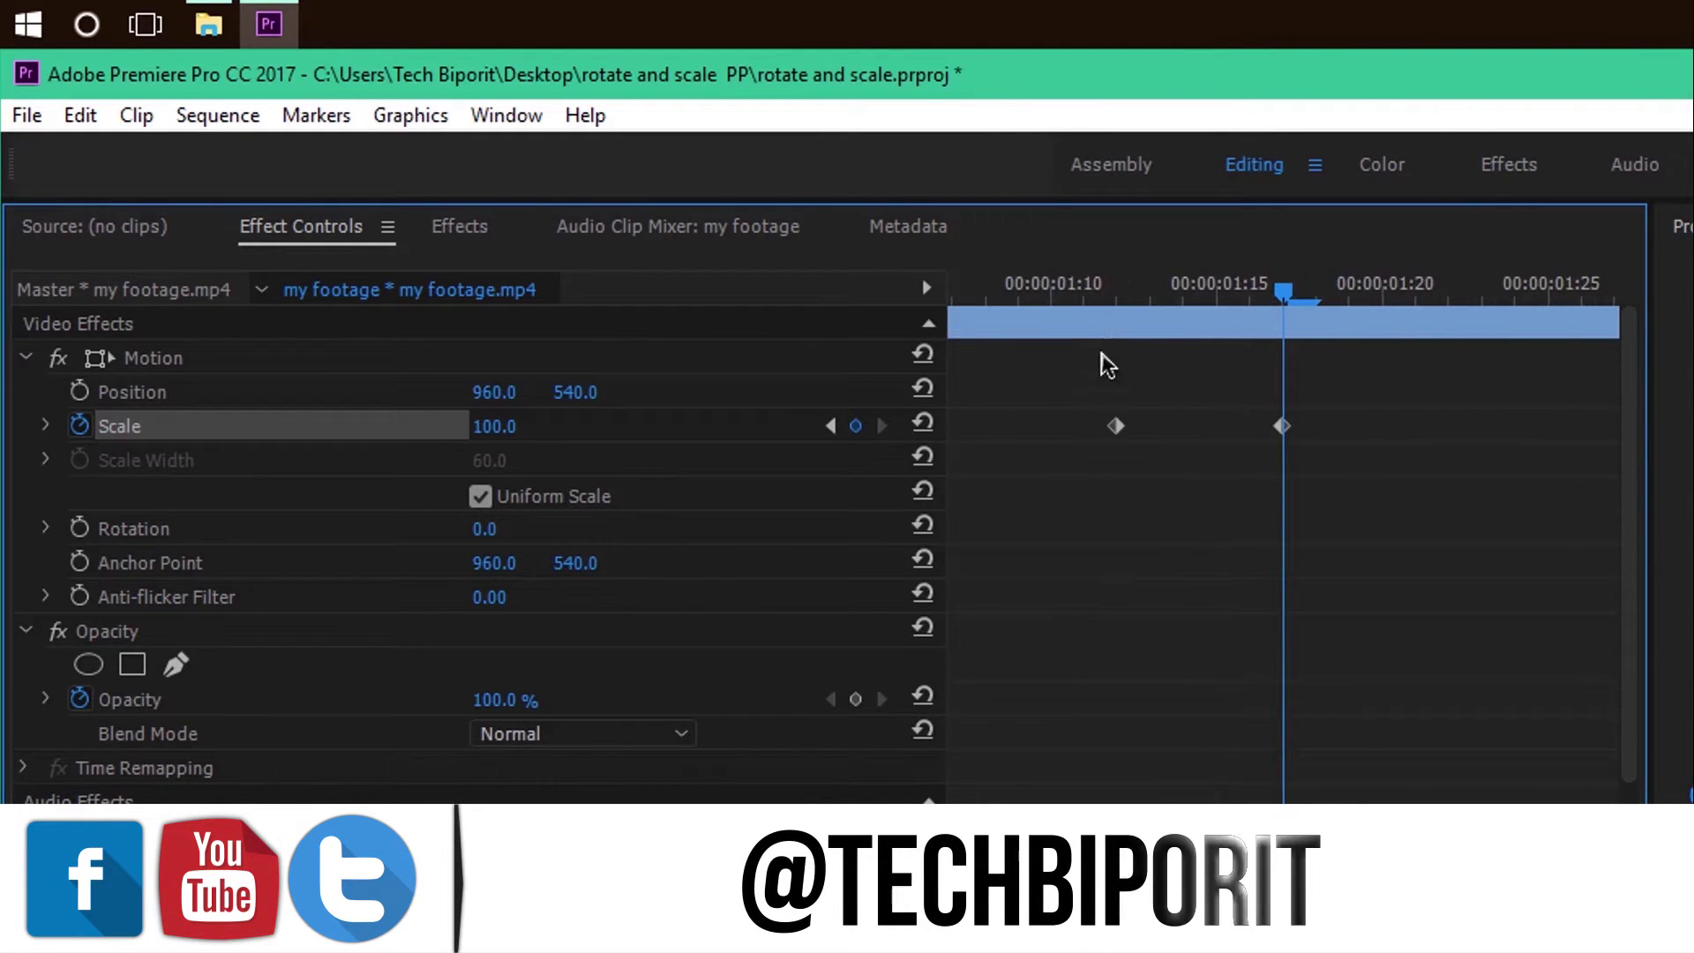
left_click(1117, 291)
left_click_drag(1110, 307, 1465, 426)
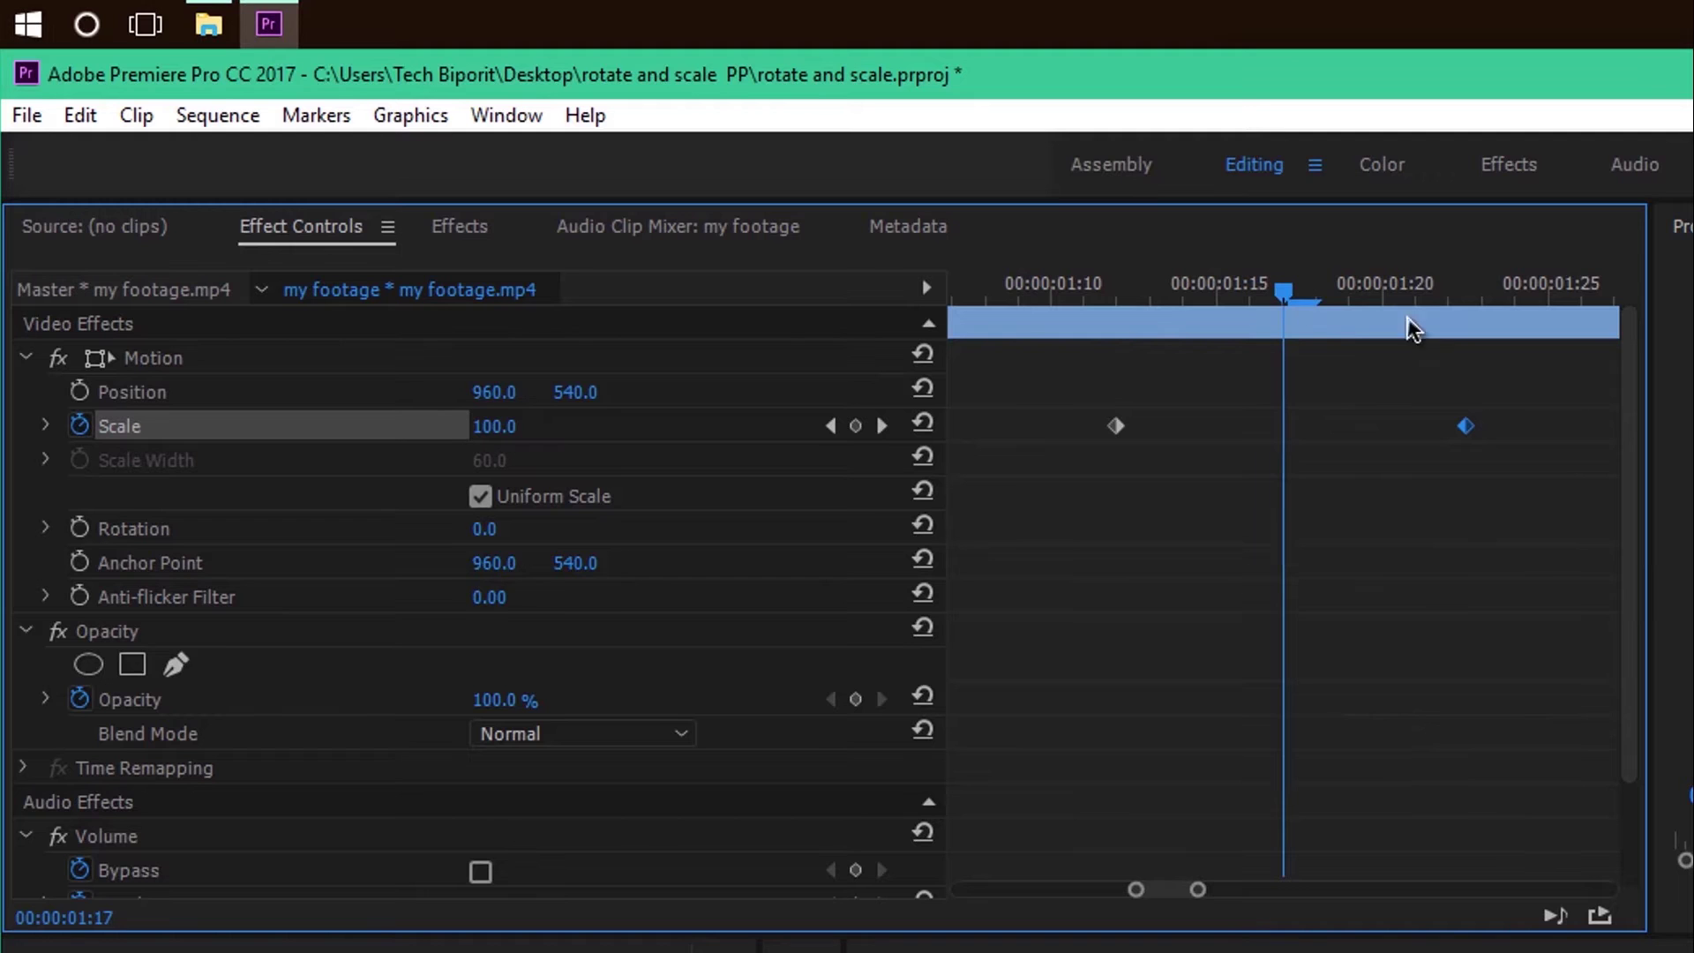
Add a middle Scale keyframe at 00:00:01:17 with a value of 80.
left_click(521, 429)
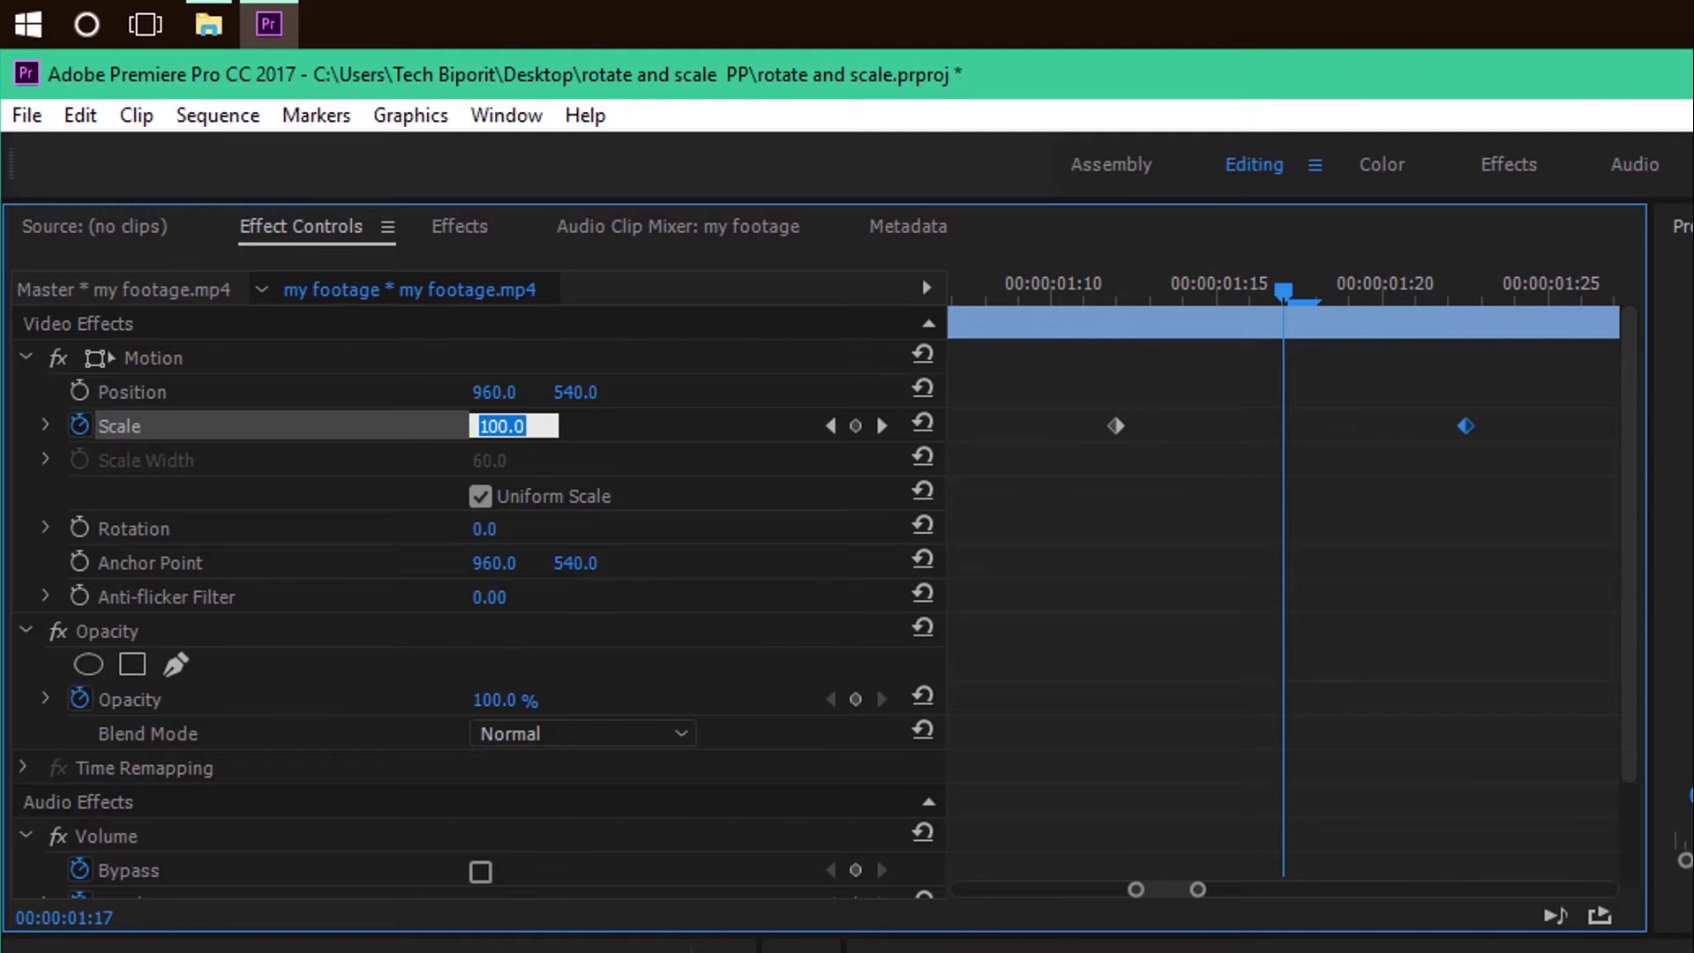
type("80")
key("Return")
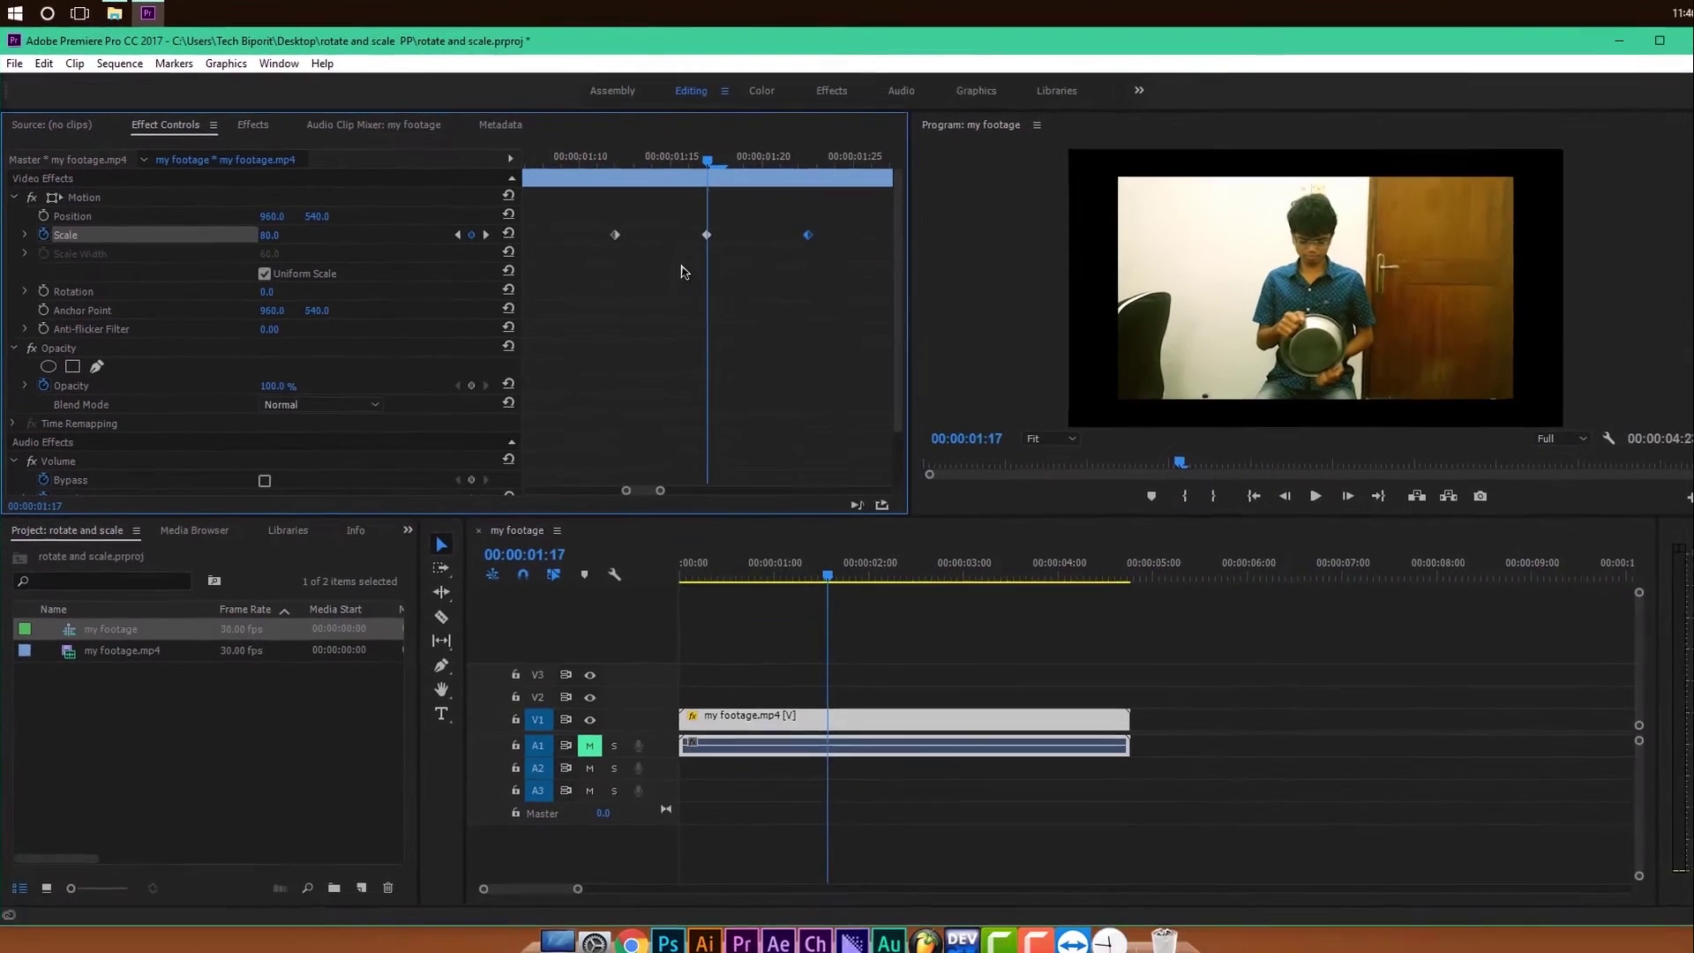
Play the sequence from before the Scale keyframes to preview the zoom animation.
key("backslash")
left_click(578, 162)
key("space")
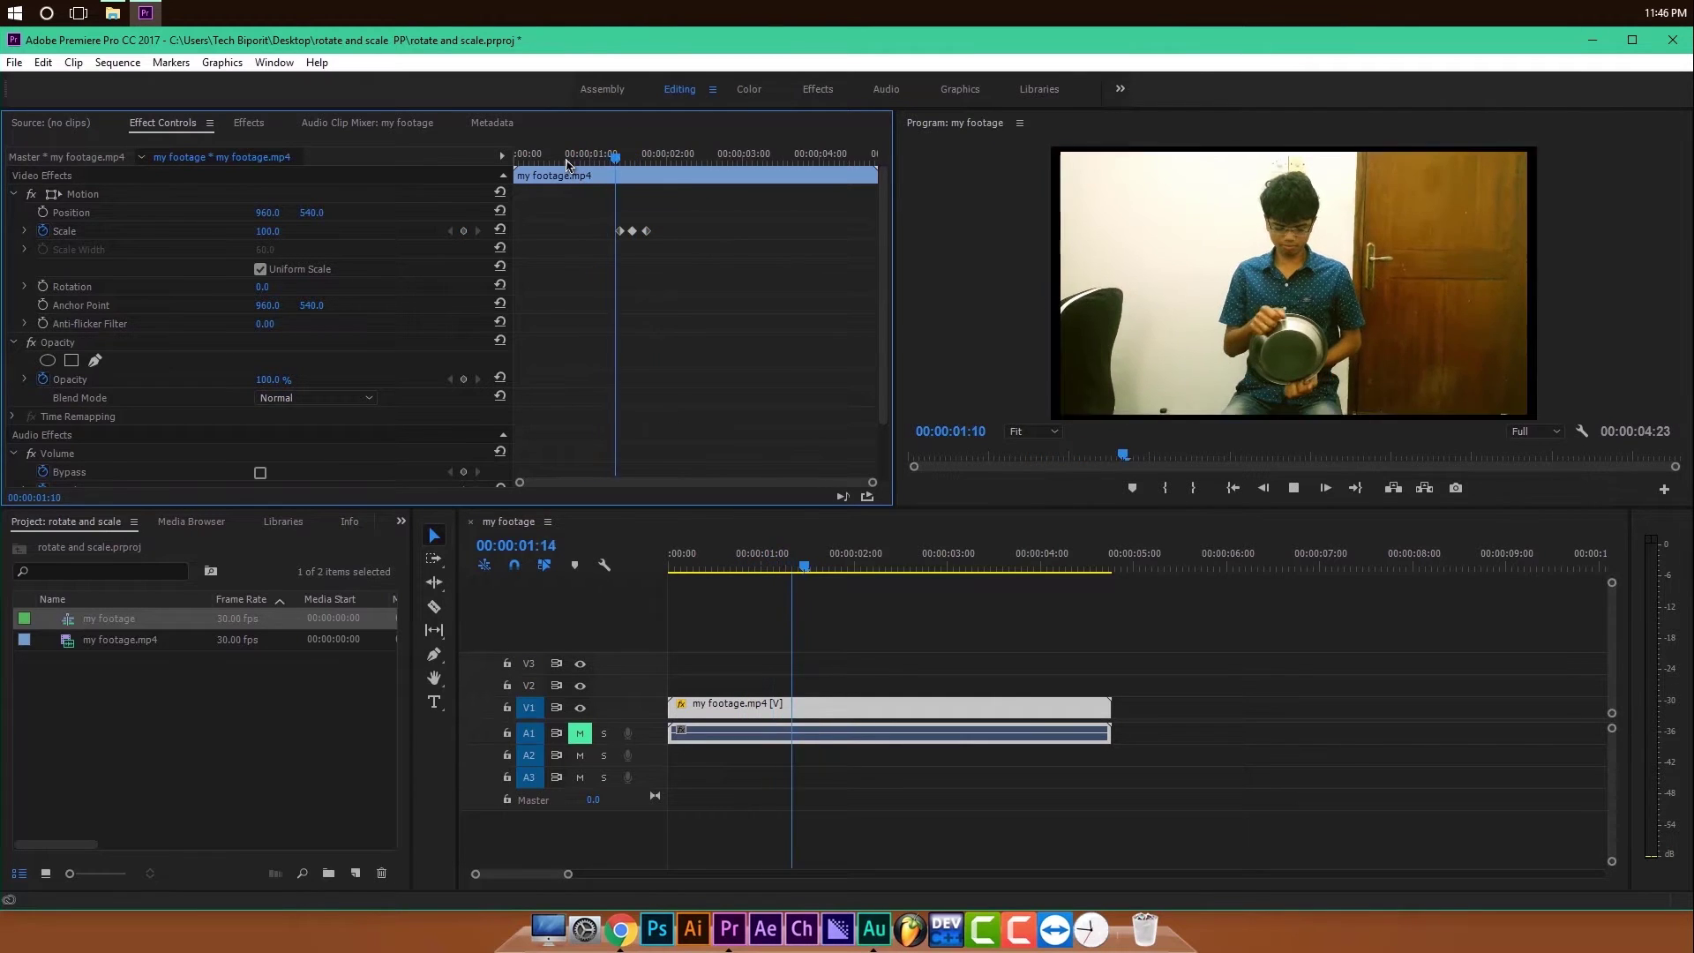
key("space")
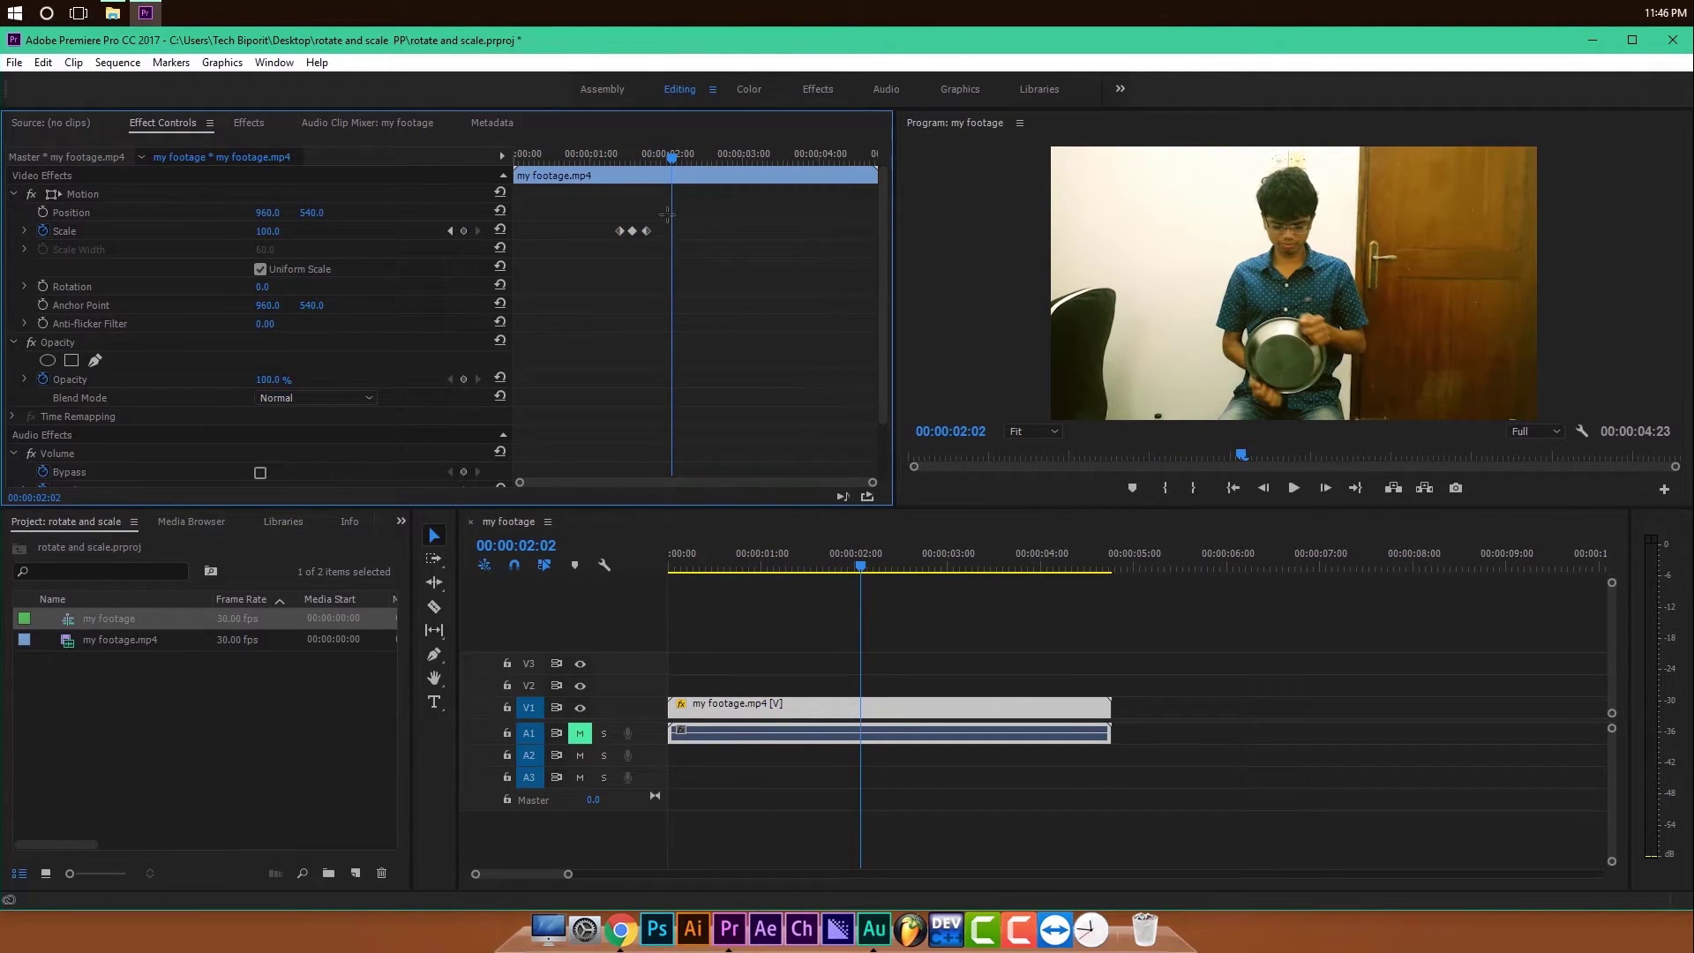
Apply Ease In interpolation to all three Scale keyframes.
left_click_drag(667, 215, 587, 239)
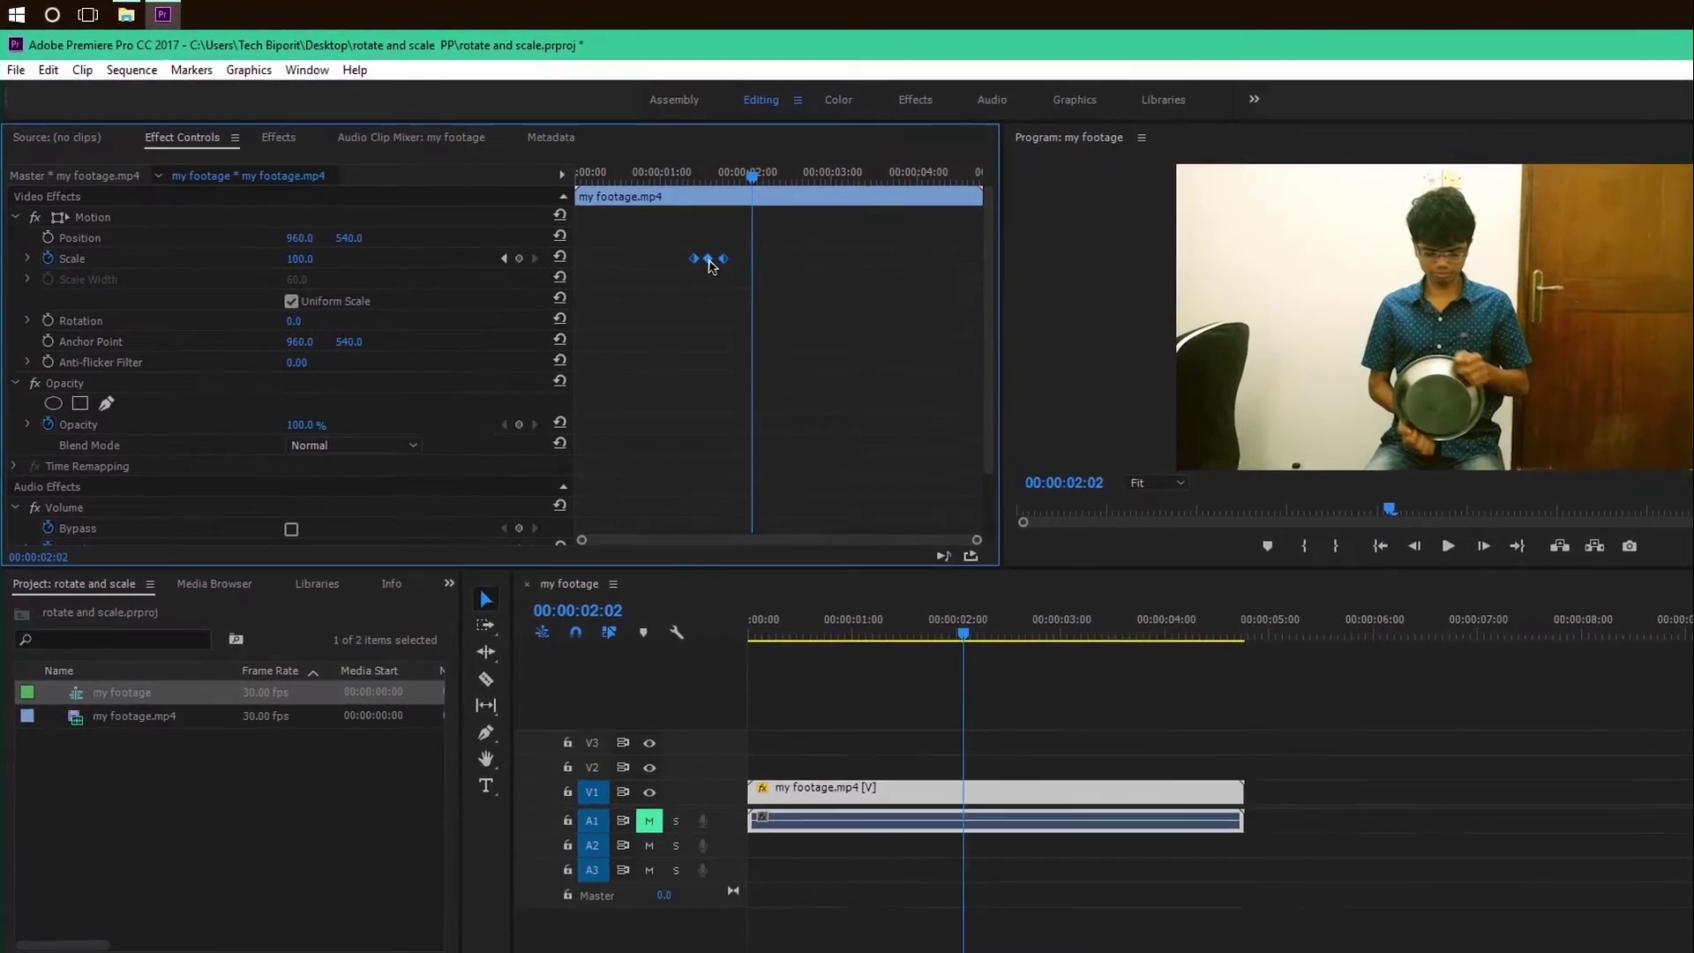
right_click(632, 231)
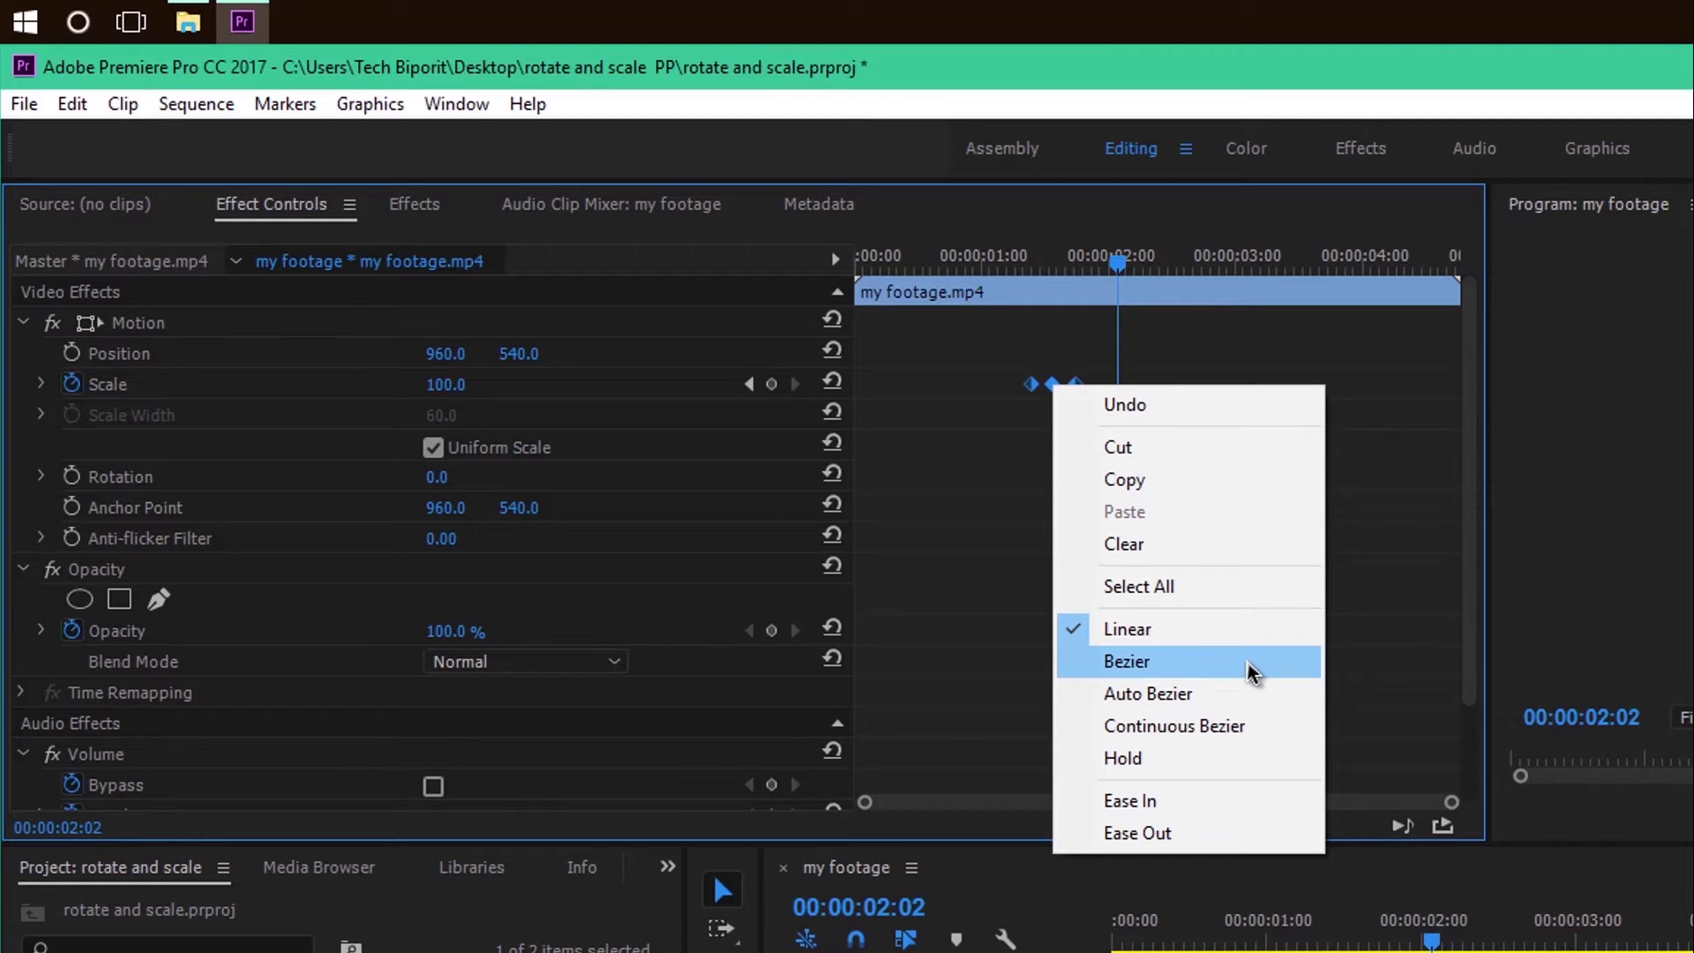
left_click(1212, 801)
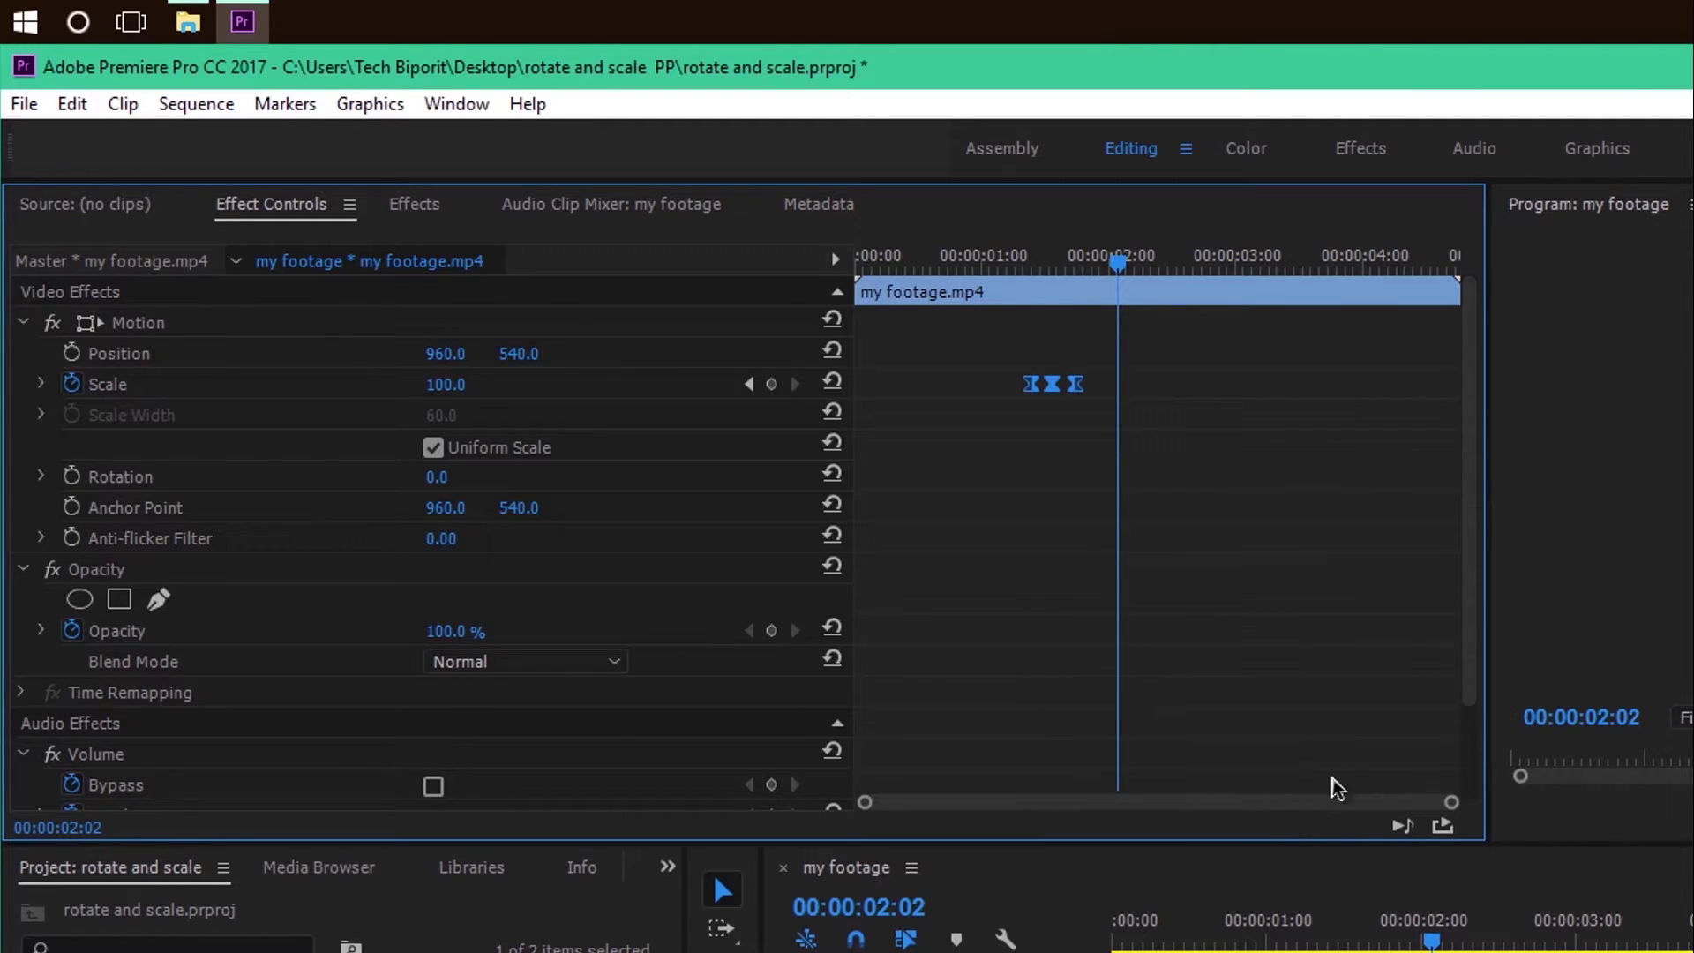
Place the playhead at 00:00:01:10 and expand the Scale property's value and velocity graphs.
left_click_drag(1451, 802, 1072, 810)
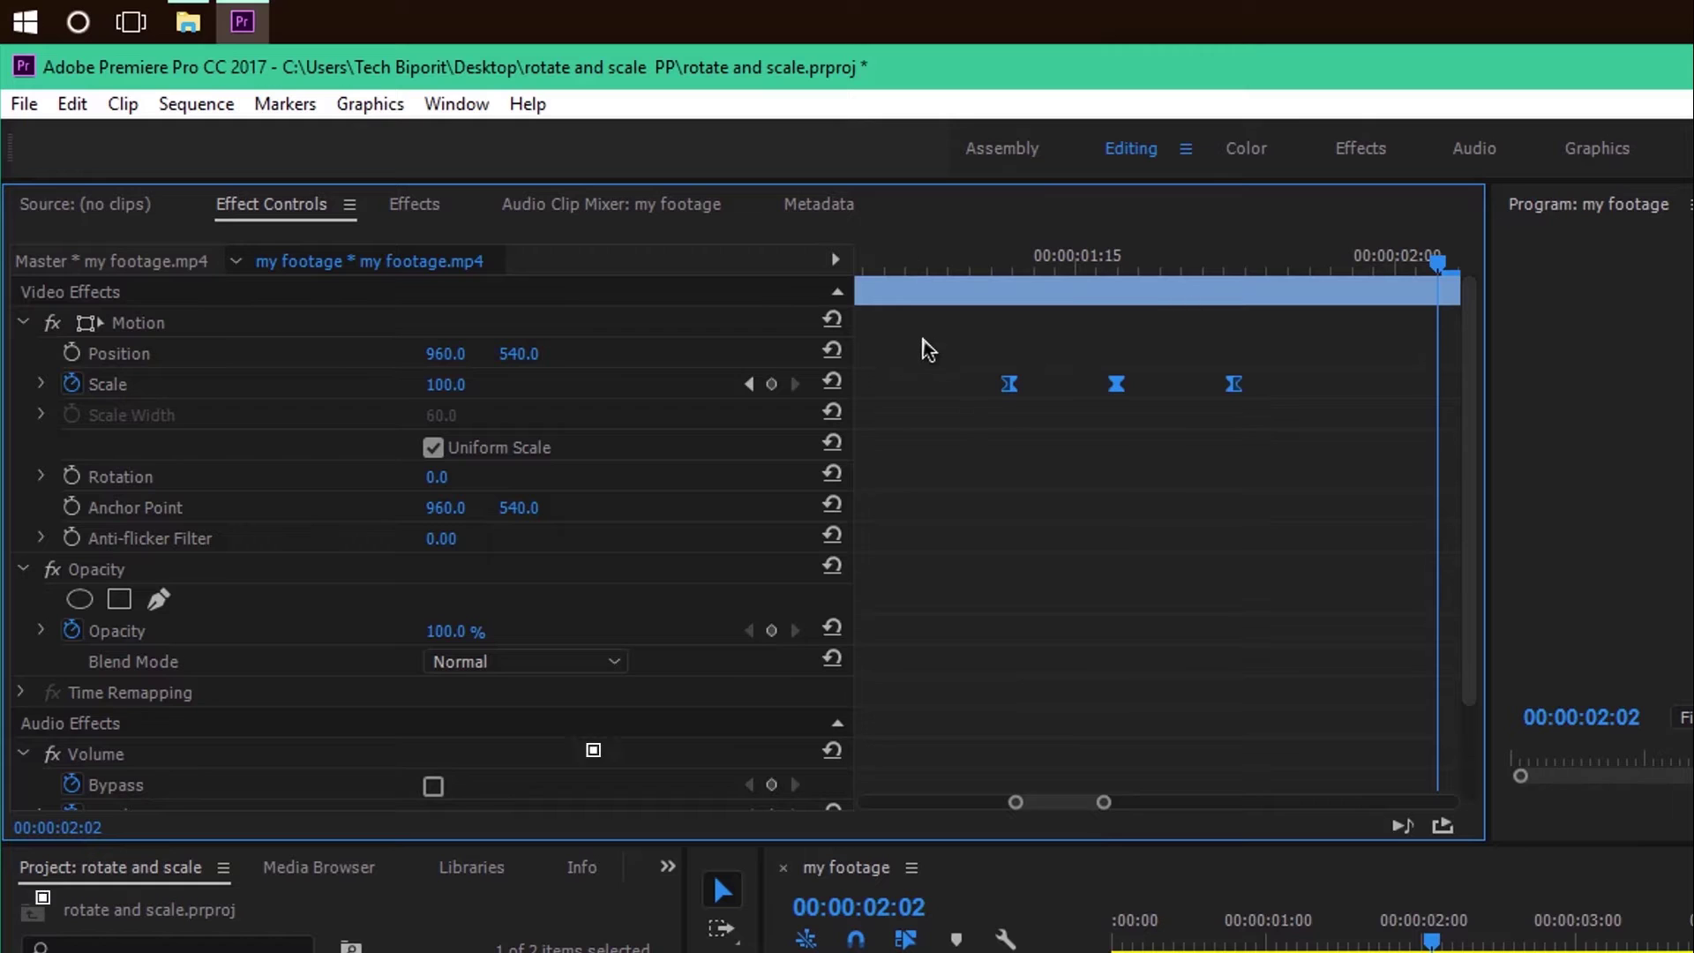
left_click(969, 268)
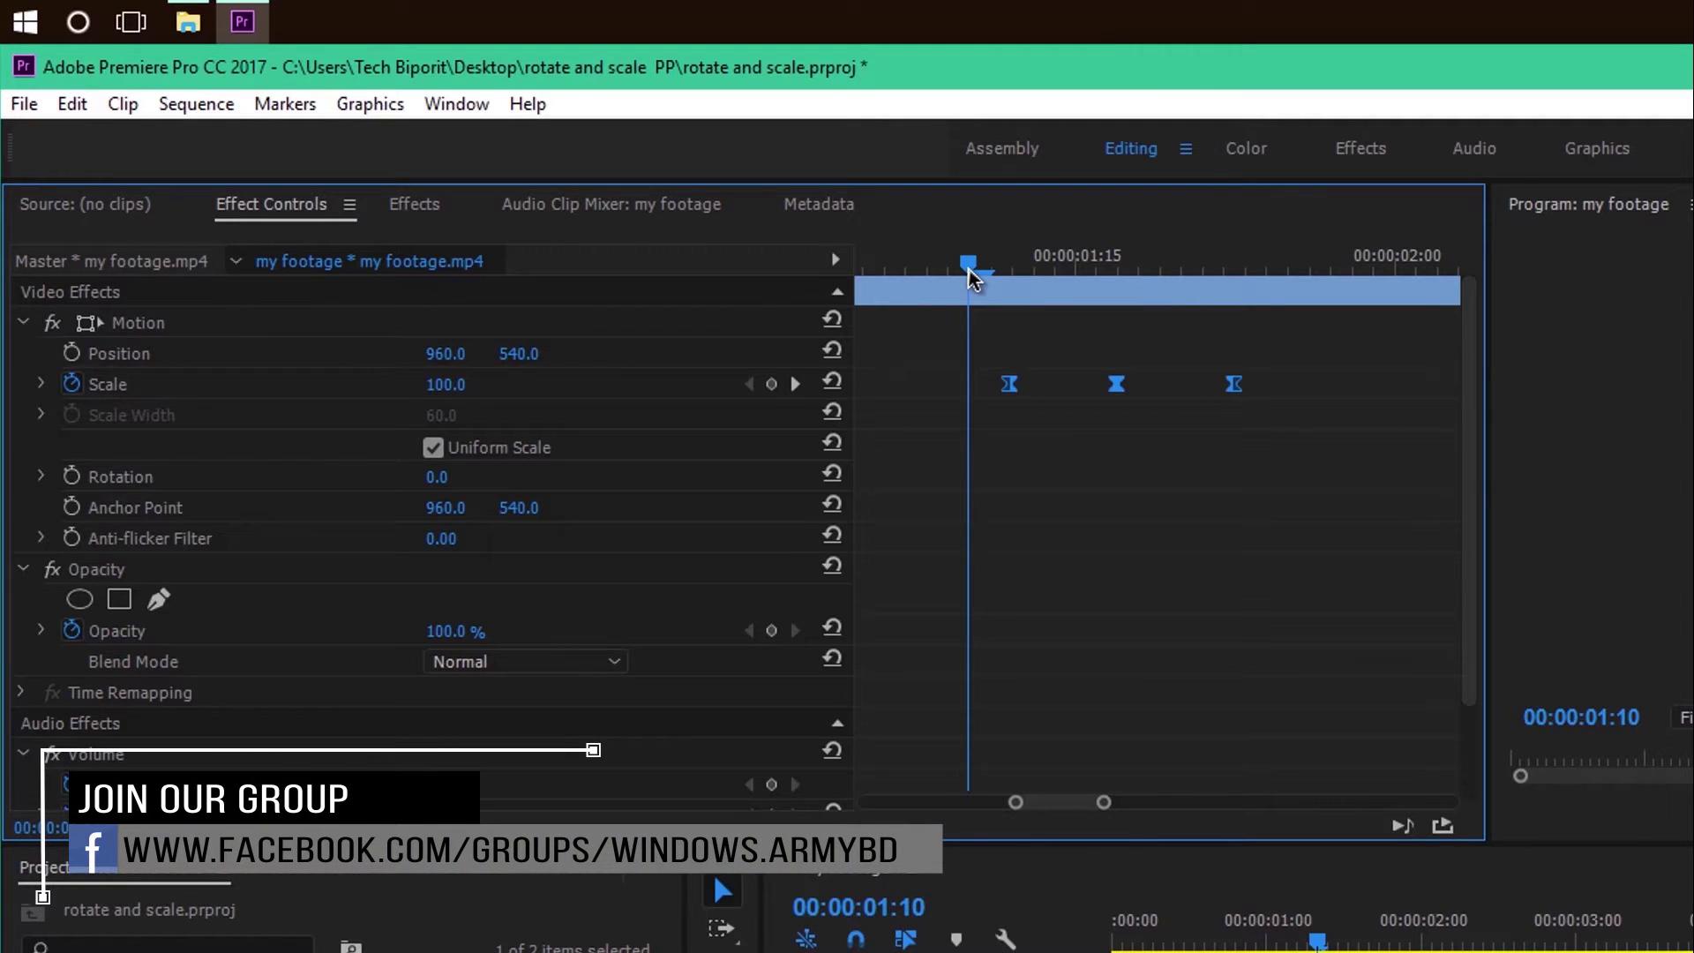
left_click(42, 388)
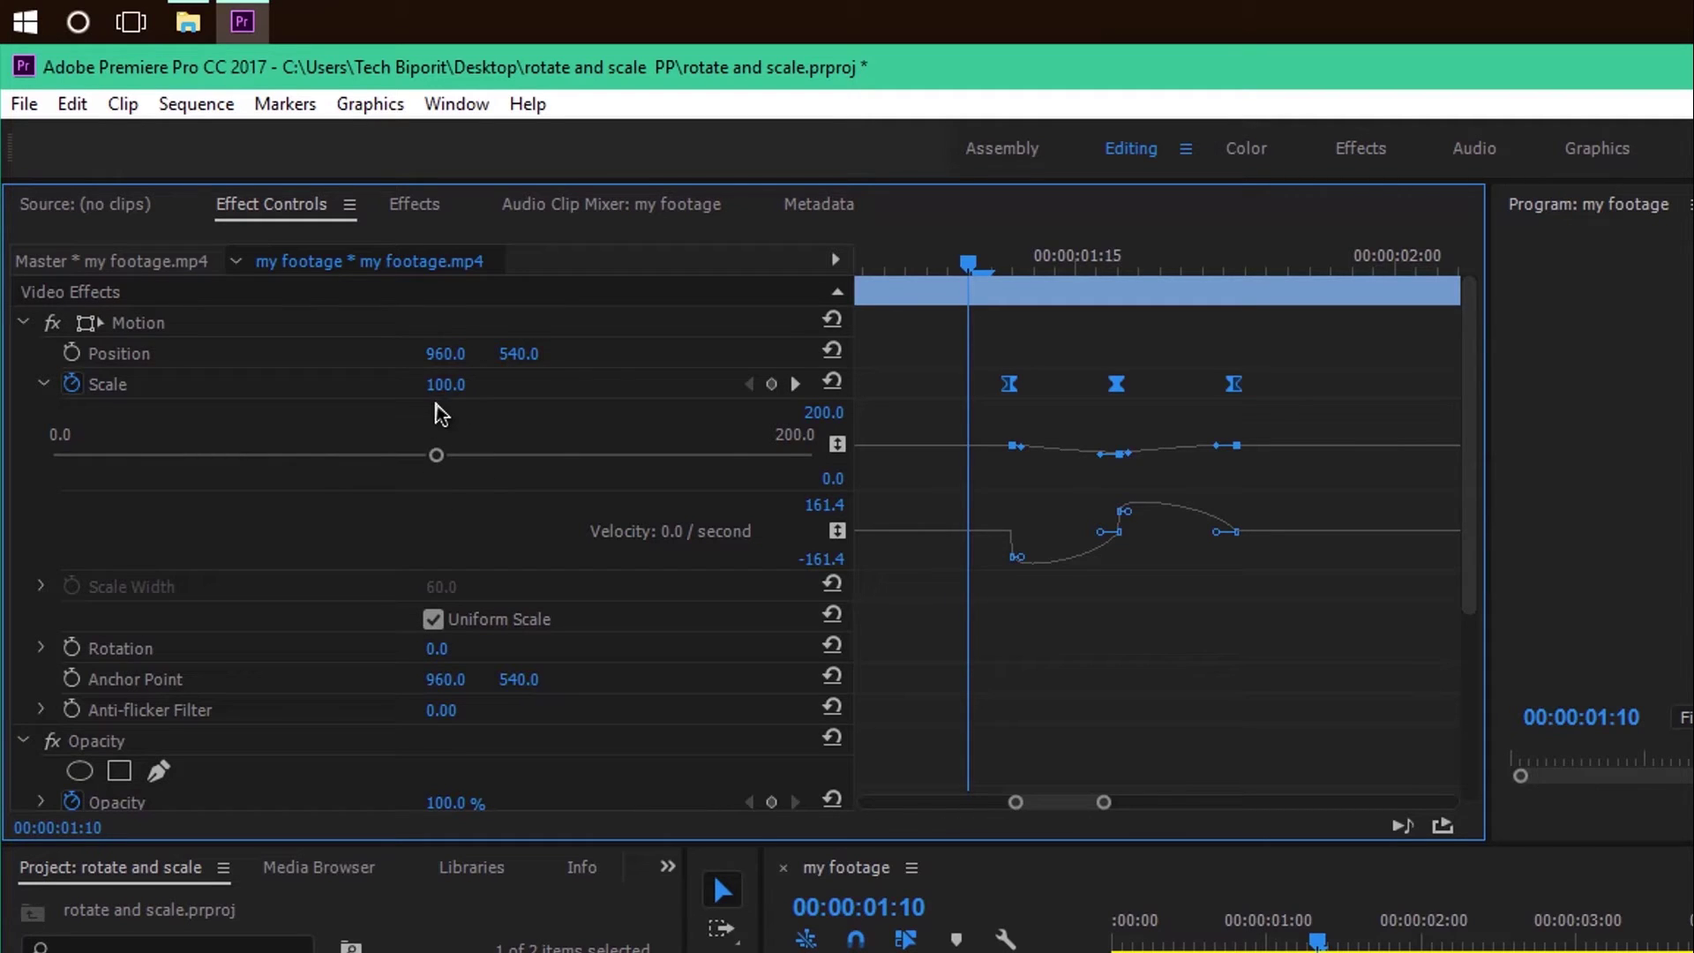
Try to smooth the Scale velocity curve by lengthening the first keyframe's outgoing handle.
left_click_drag(423, 453, 450, 481)
key("ctrl+z")
left_click_drag(1103, 803, 1040, 803)
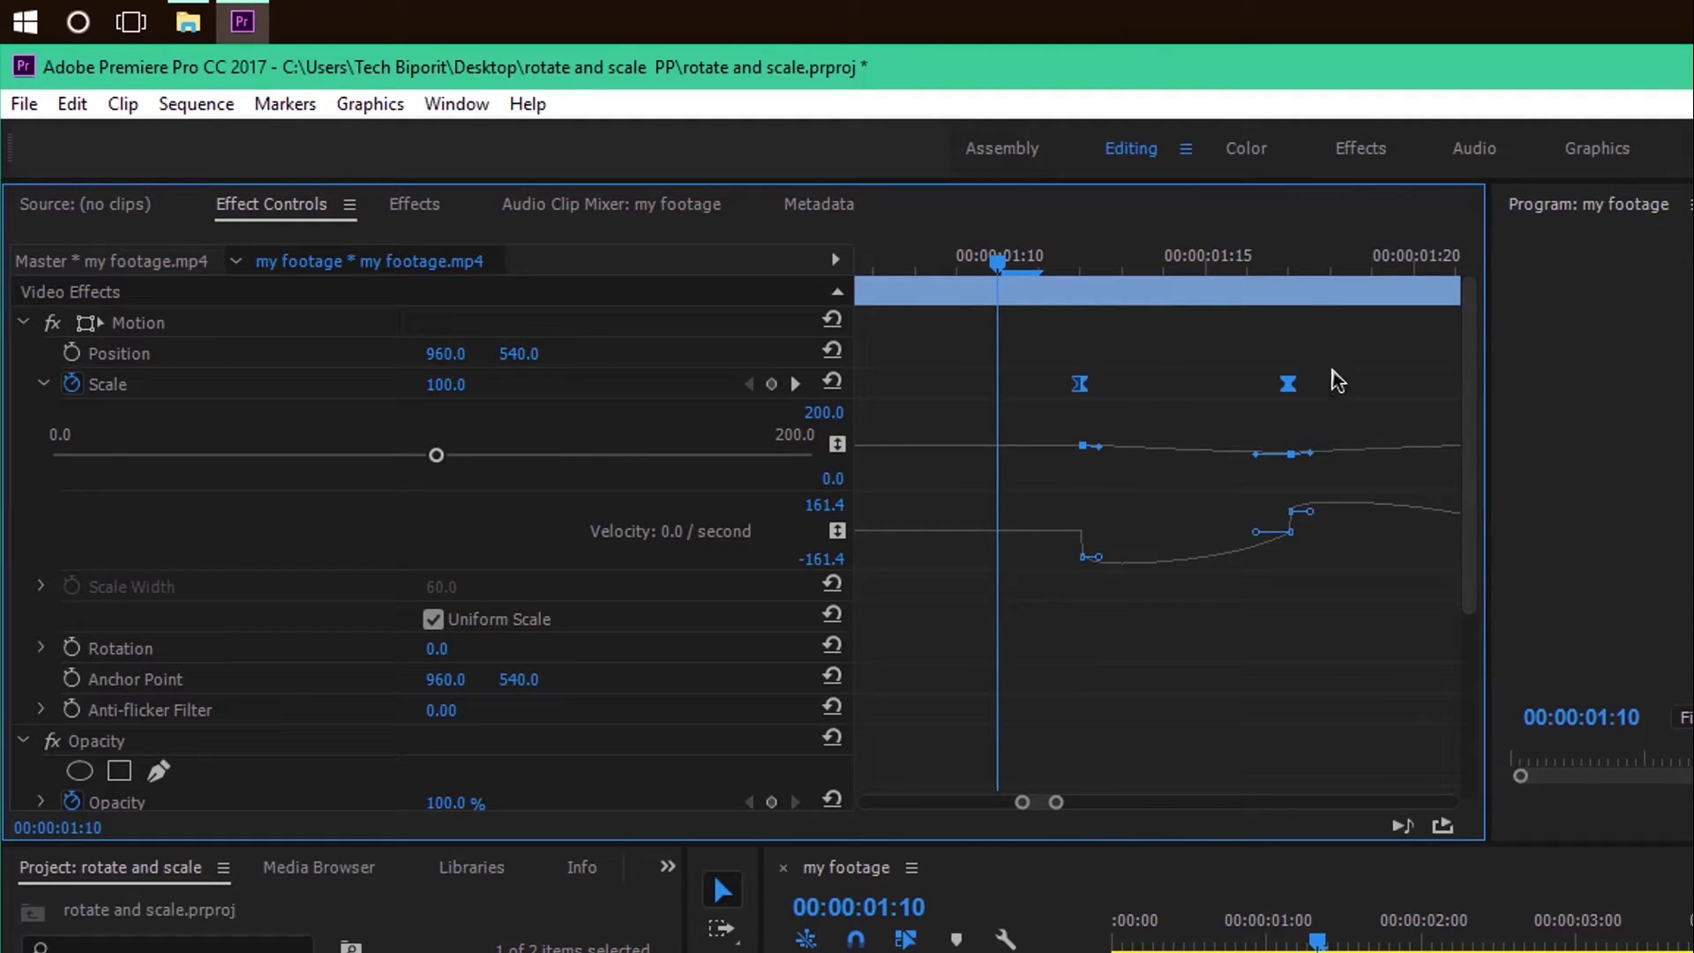
left_click_drag(1358, 357, 1243, 411)
left_click_drag(1098, 556, 1165, 525)
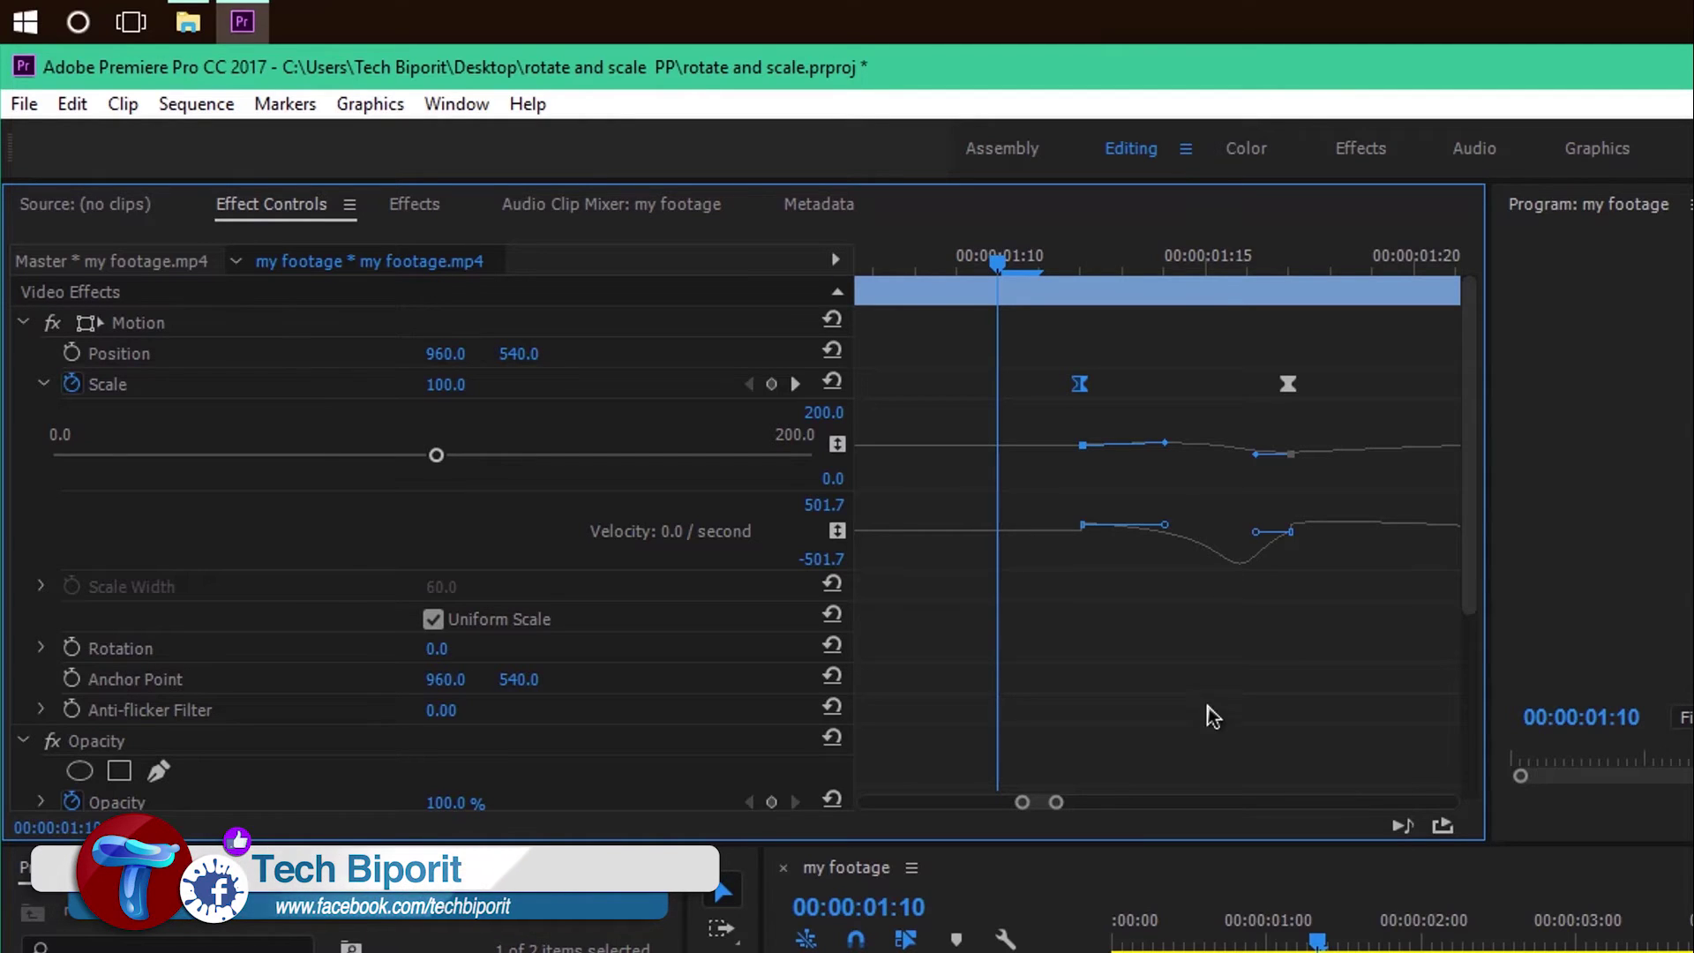
left_click_drag(1056, 802, 1130, 823)
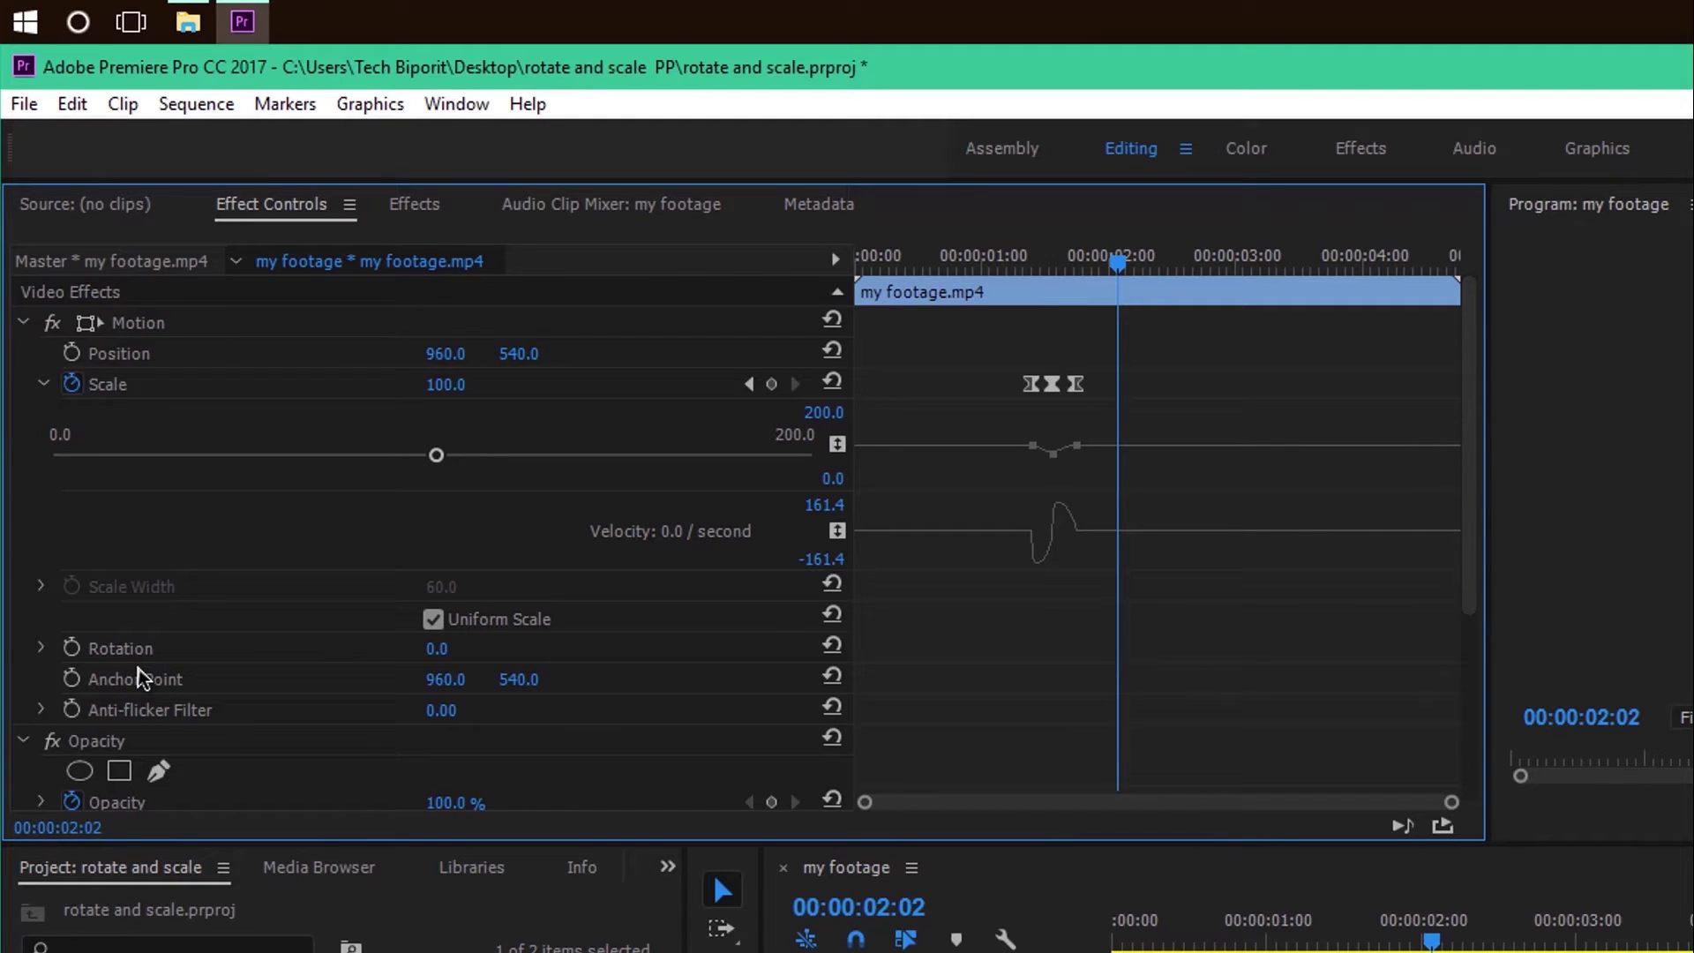
Enable Rotation animation at 00:00:02:02 and add a second Rotation keyframe at 00:00:02:20.
left_click(72, 651)
left_click(1196, 264)
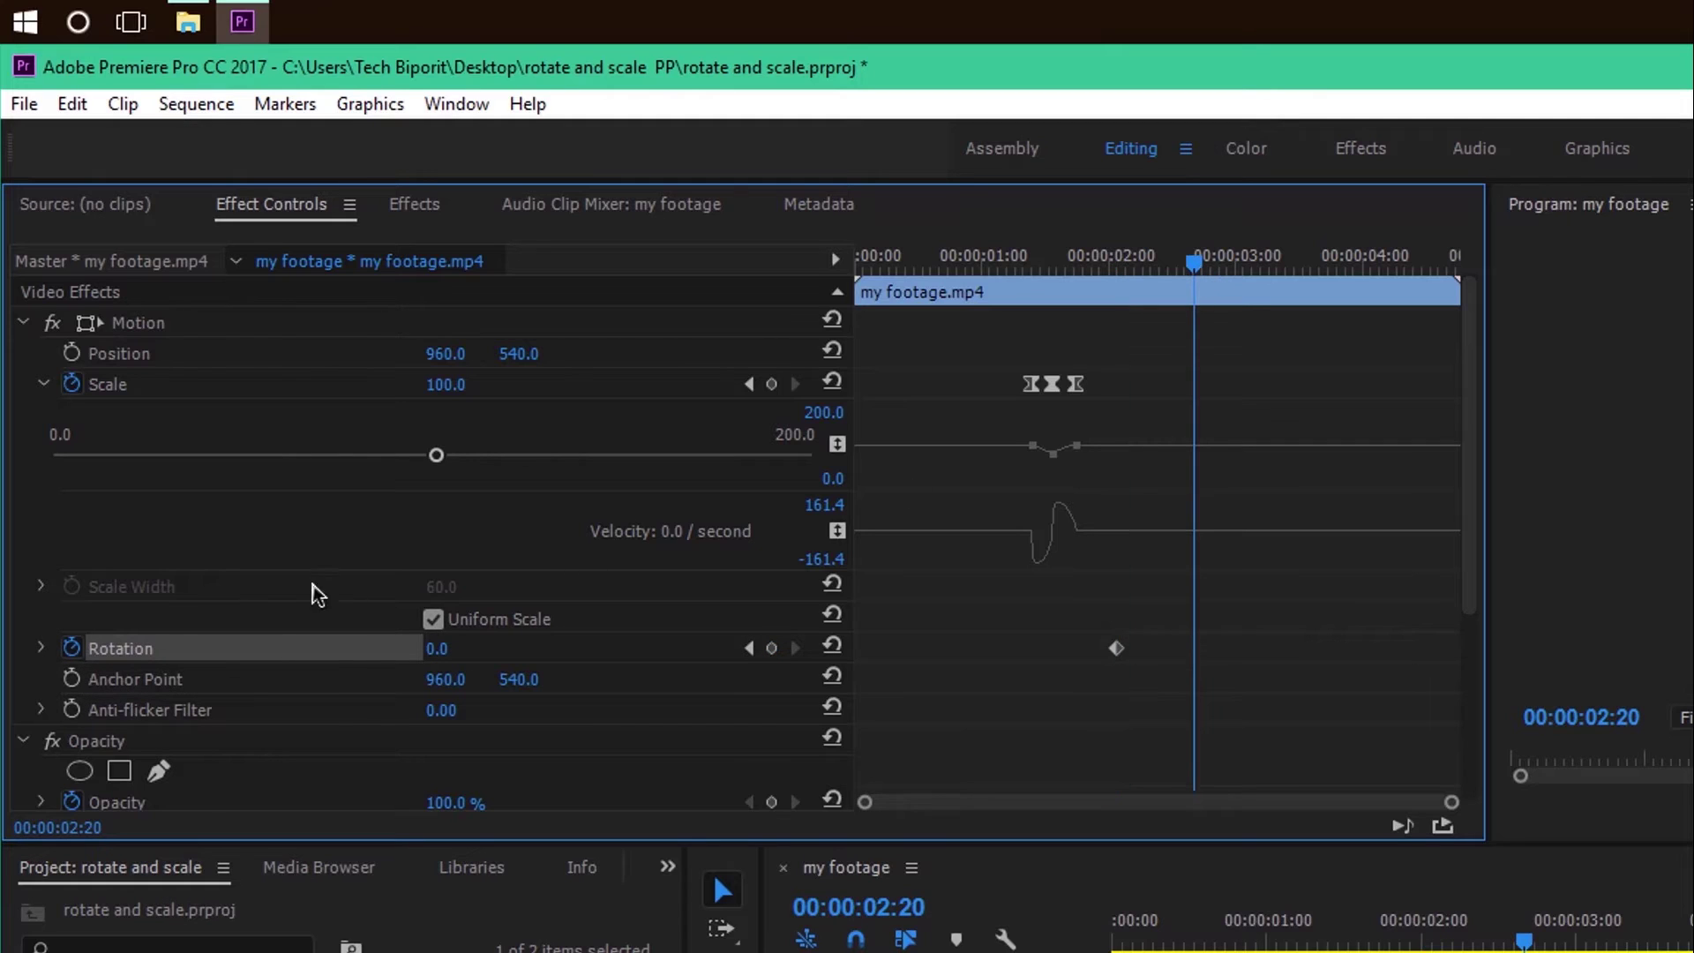
left_click(778, 650)
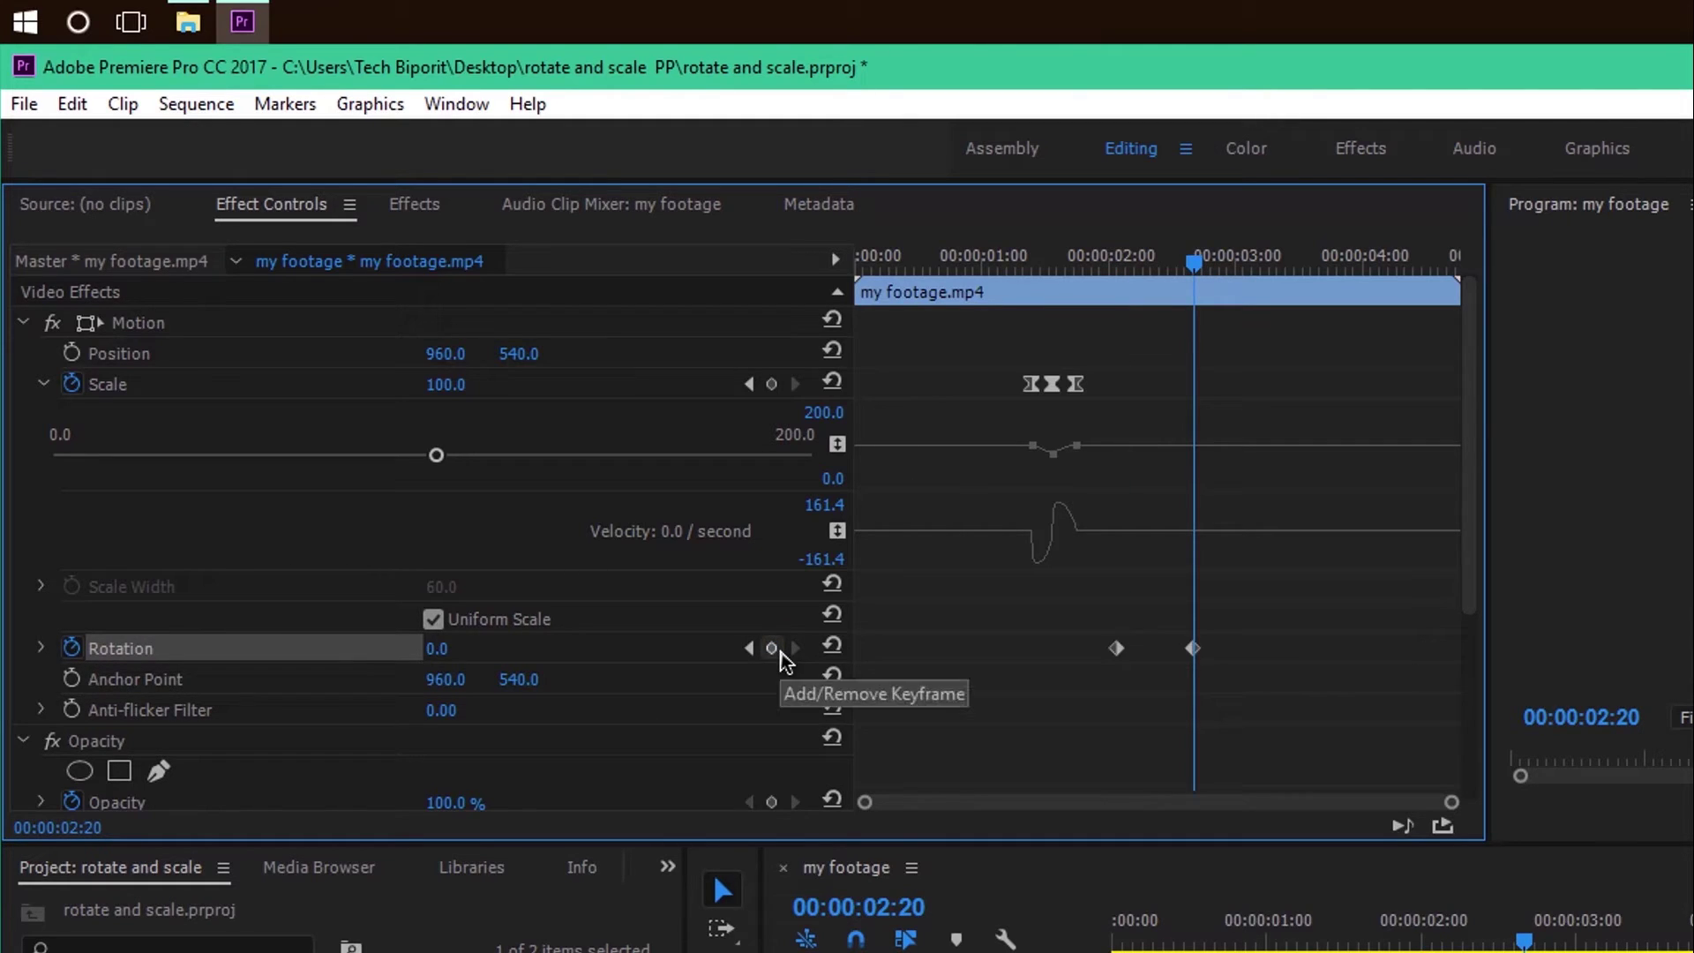
Add a Rotation keyframe at 00:00:02:10, between the other two, and set its rotation to 6°.
left_click(1140, 263)
left_click_drag(1142, 264, 1156, 286)
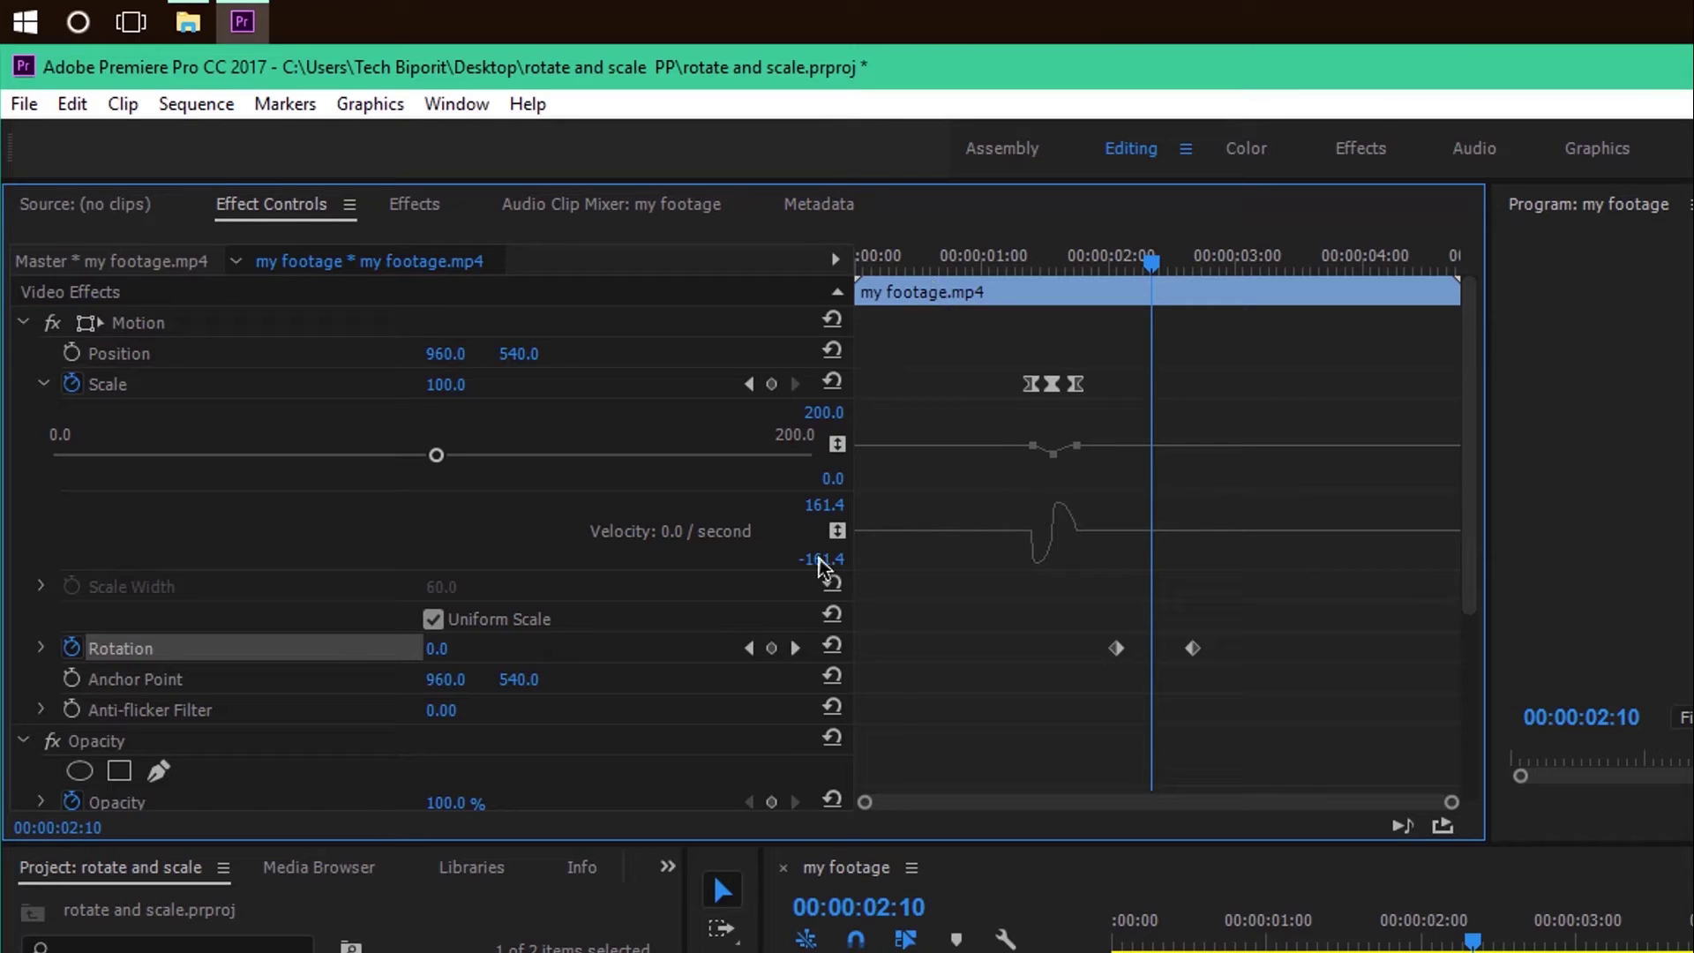
left_click(769, 650)
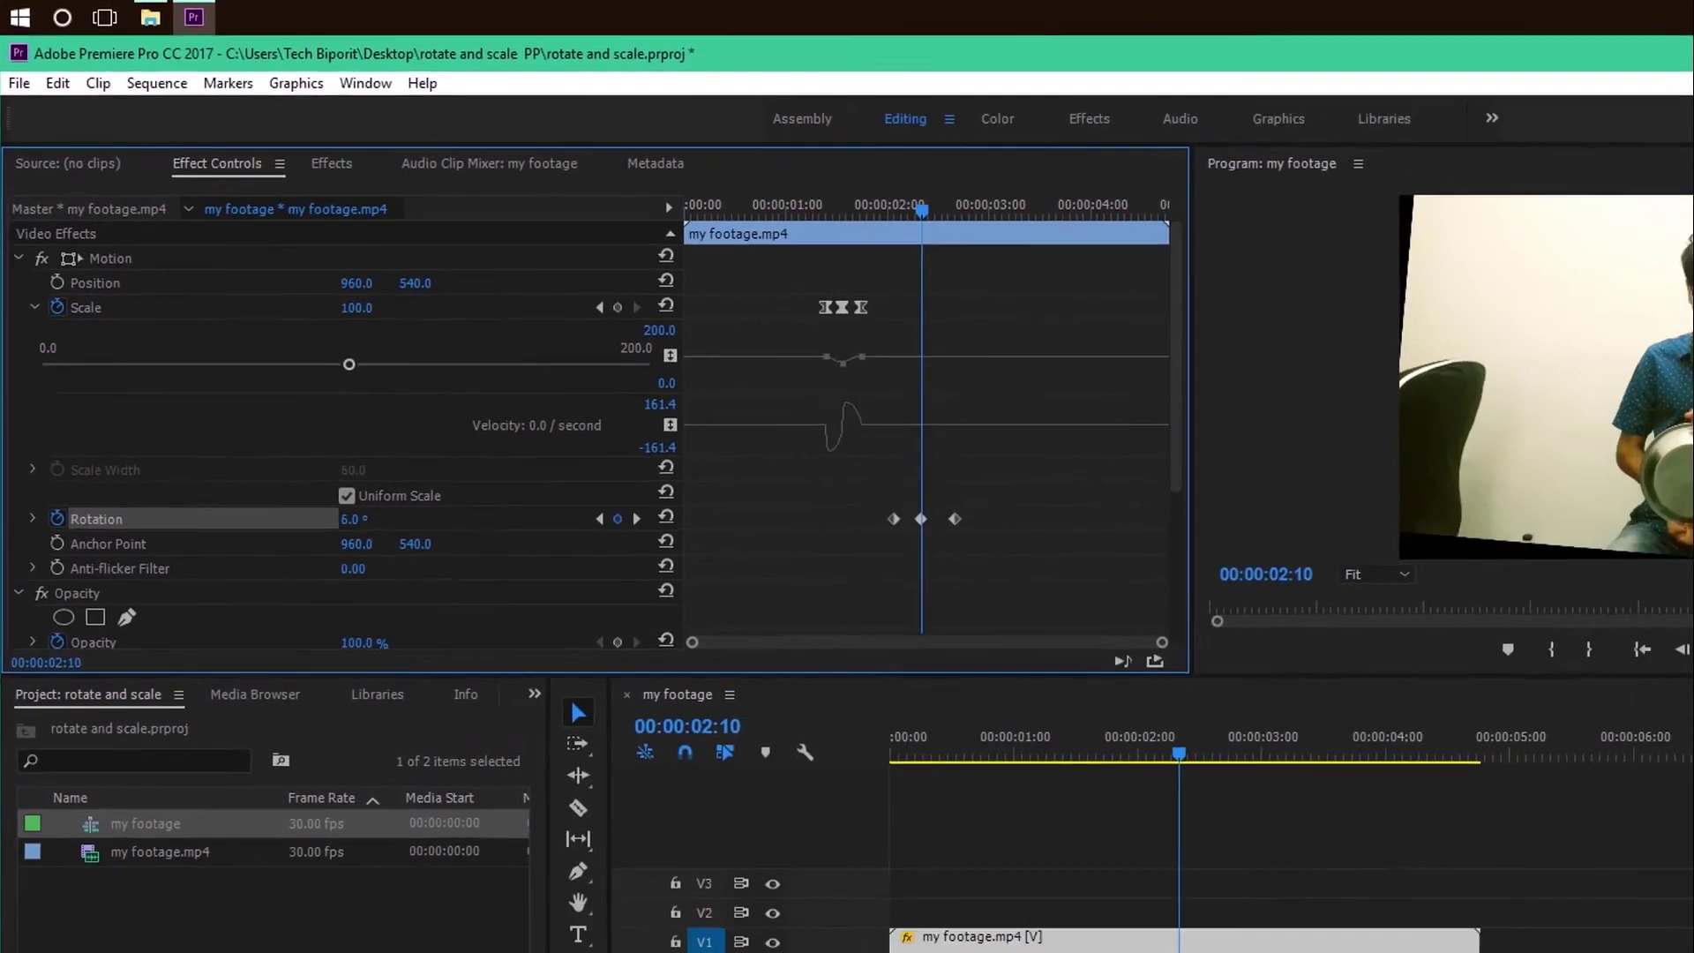
Increase the clip's rotation at the 00:00:02:10 Rotation keyframe to about 89°.
left_click_drag(441, 651, 475, 650)
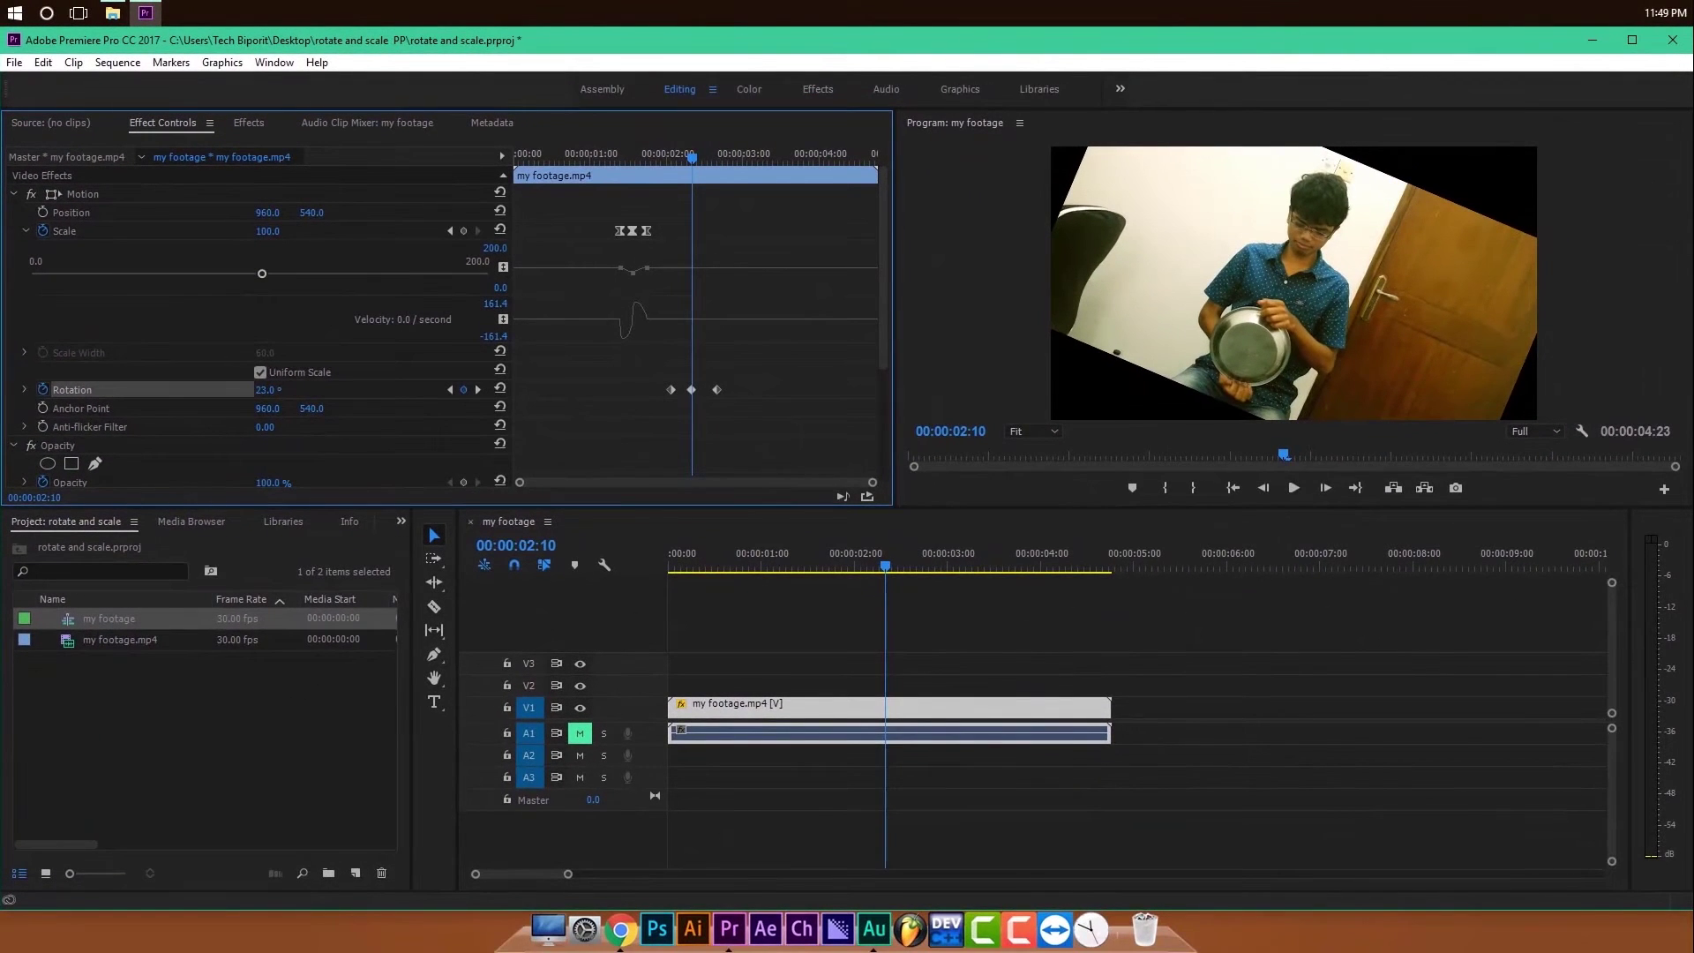
left_click(270, 390)
type("47")
key("Return")
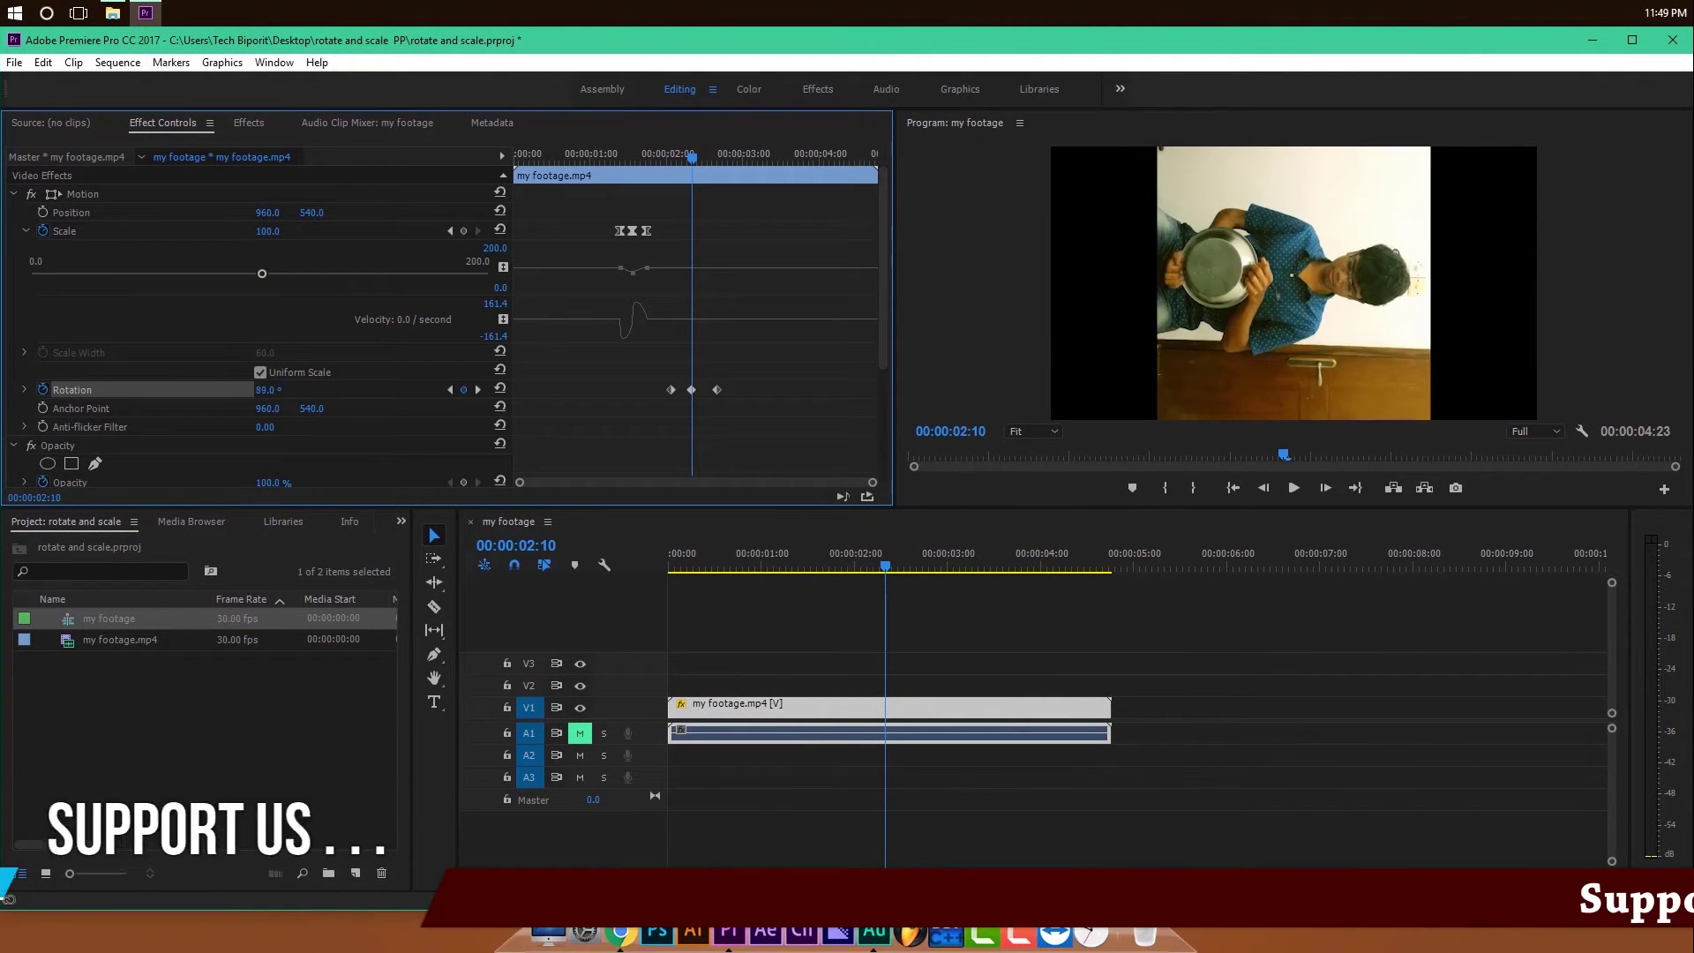
Set all three Rotation keyframes to Bezier interpolation and play back the animation.
mouse_move(691, 159)
left_mouse_down()
mouse_move(647, 159)
mouse_move(718, 159)
left_mouse_up()
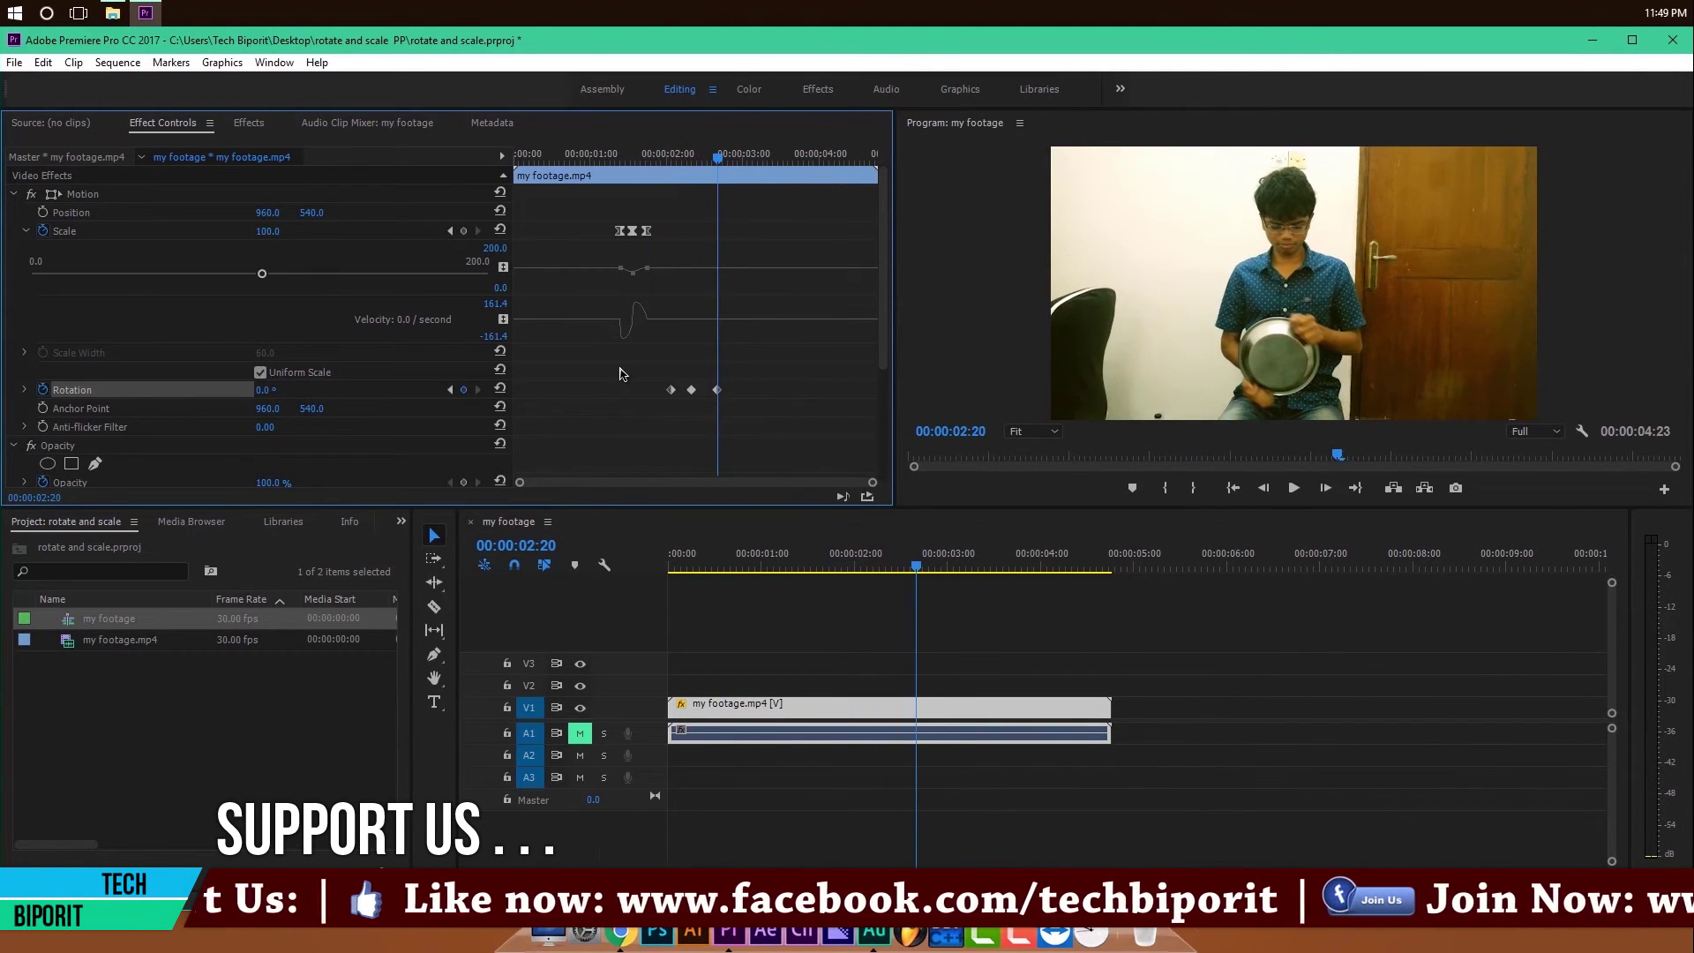
left_click_drag(620, 373, 825, 431)
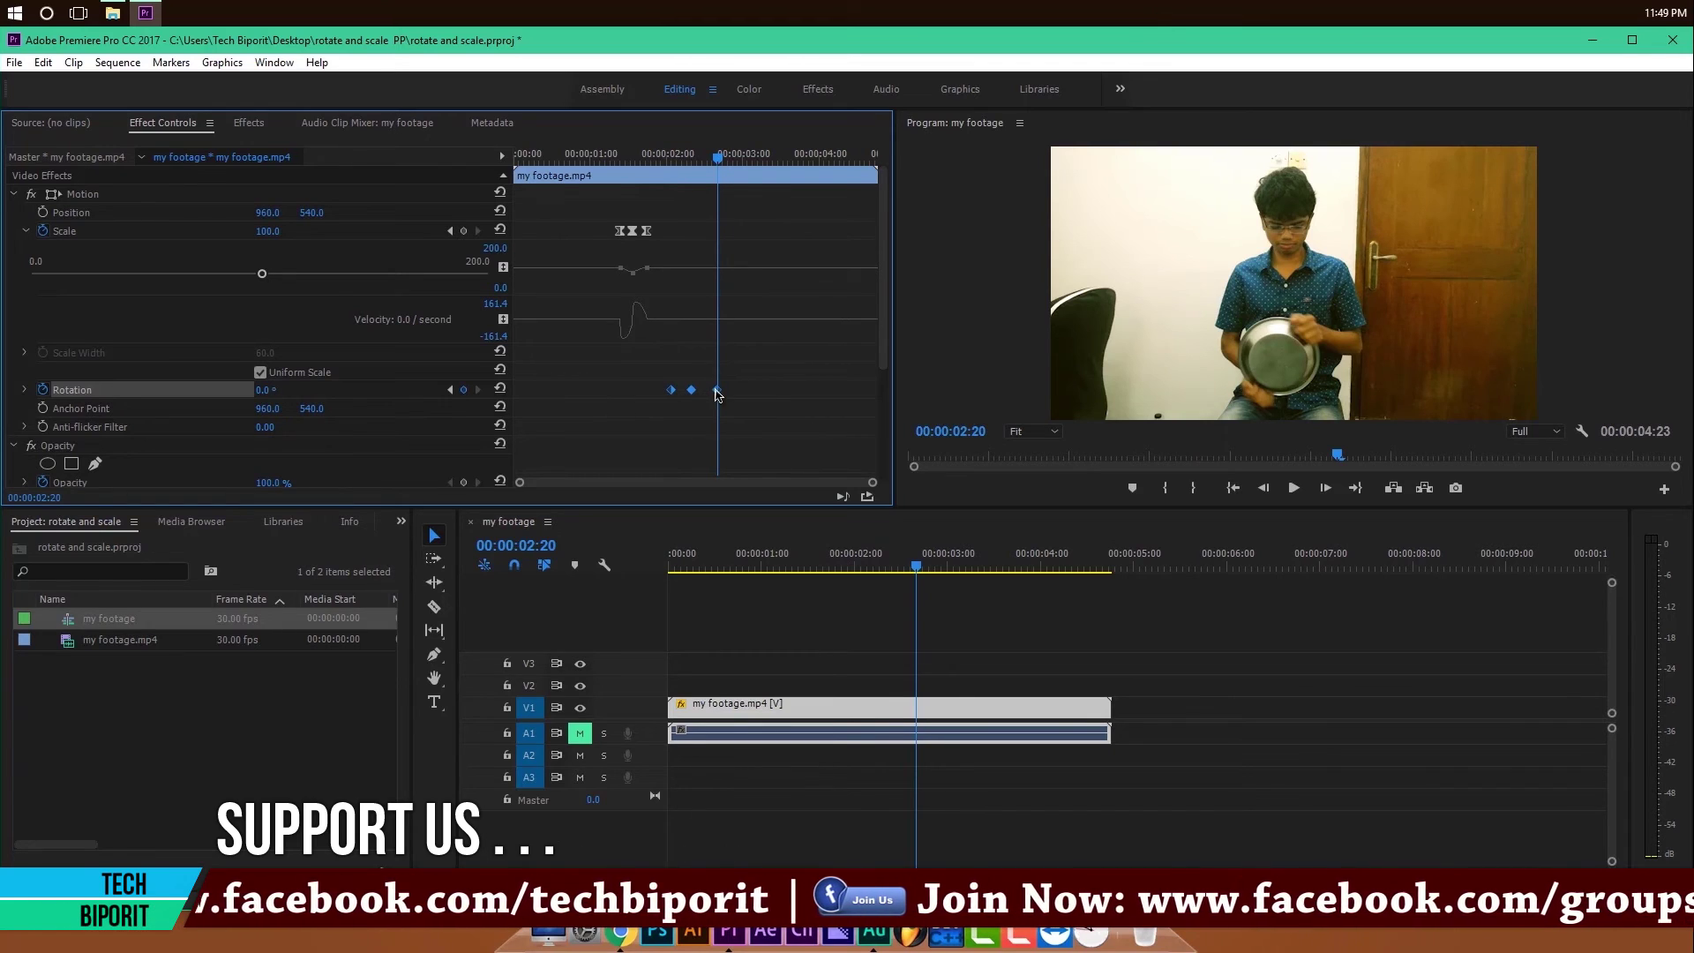
right_click(767, 419)
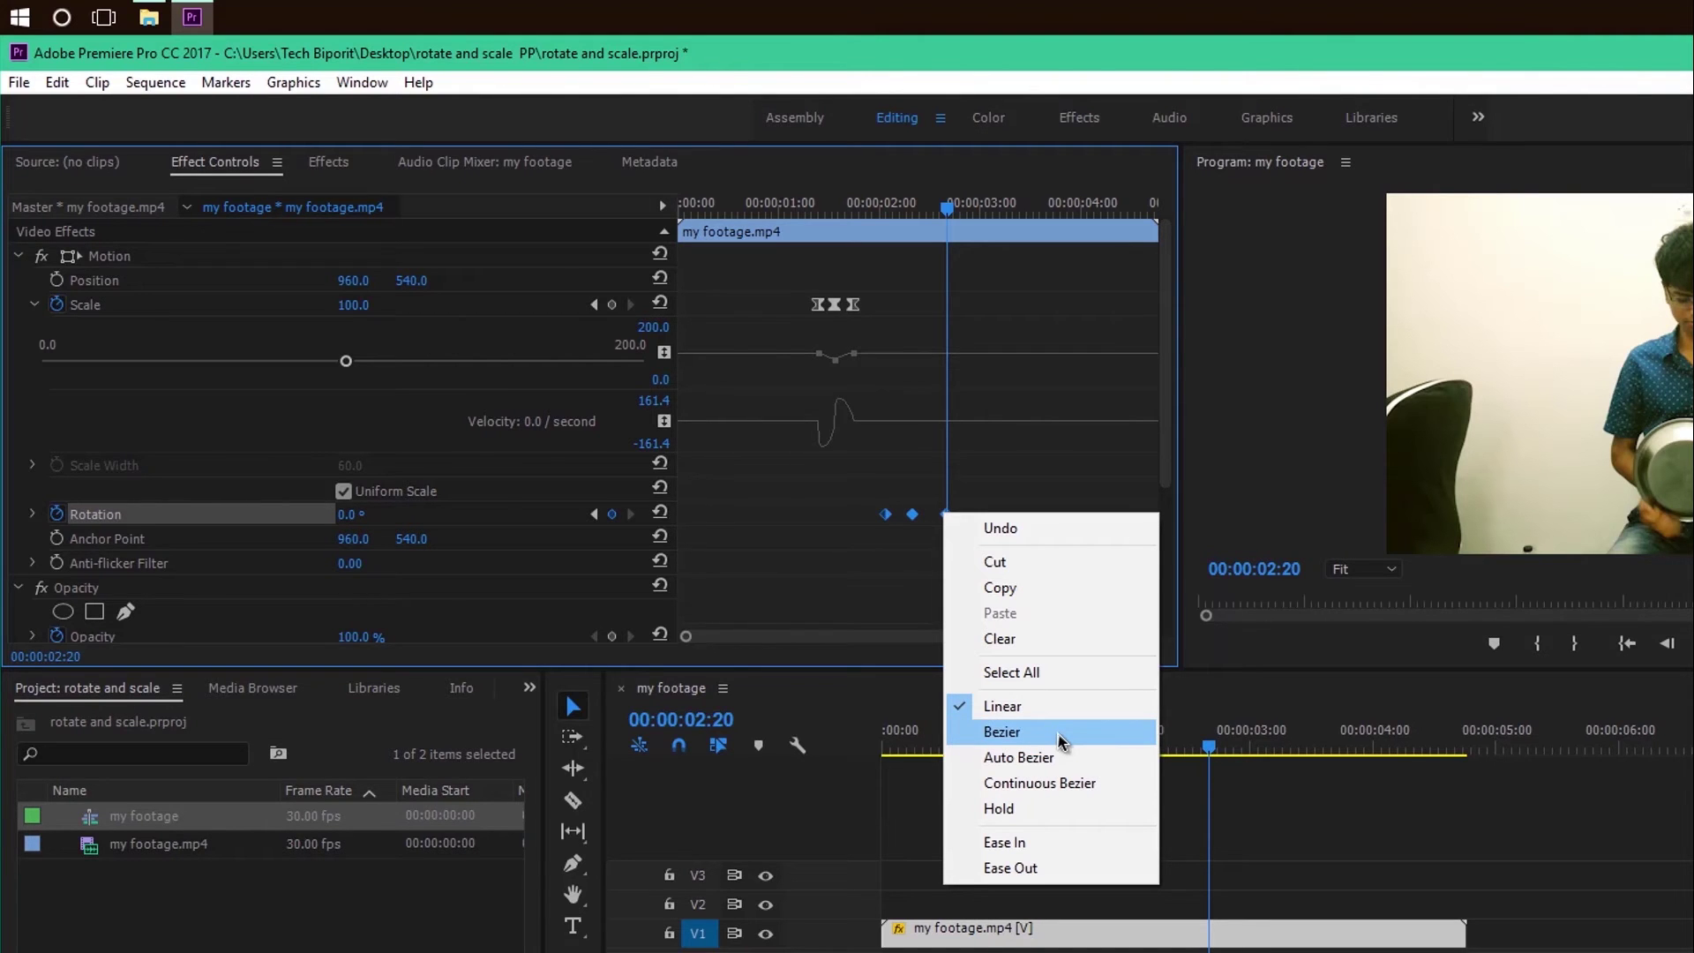
left_click(1002, 732)
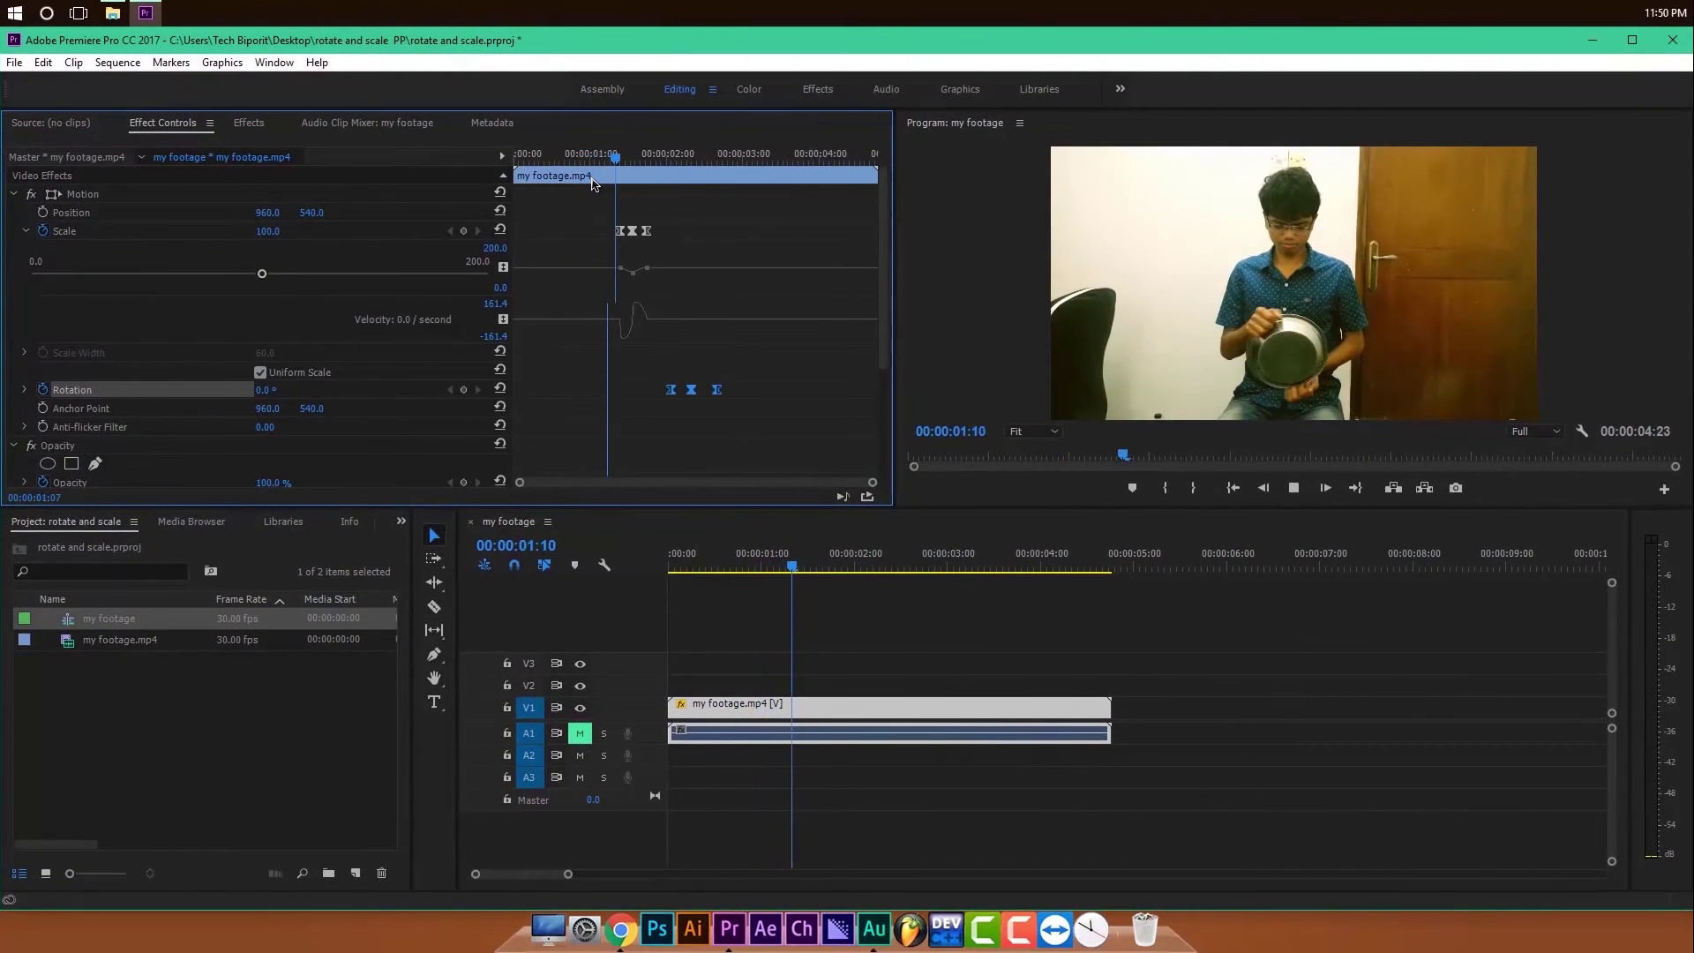
key("space")
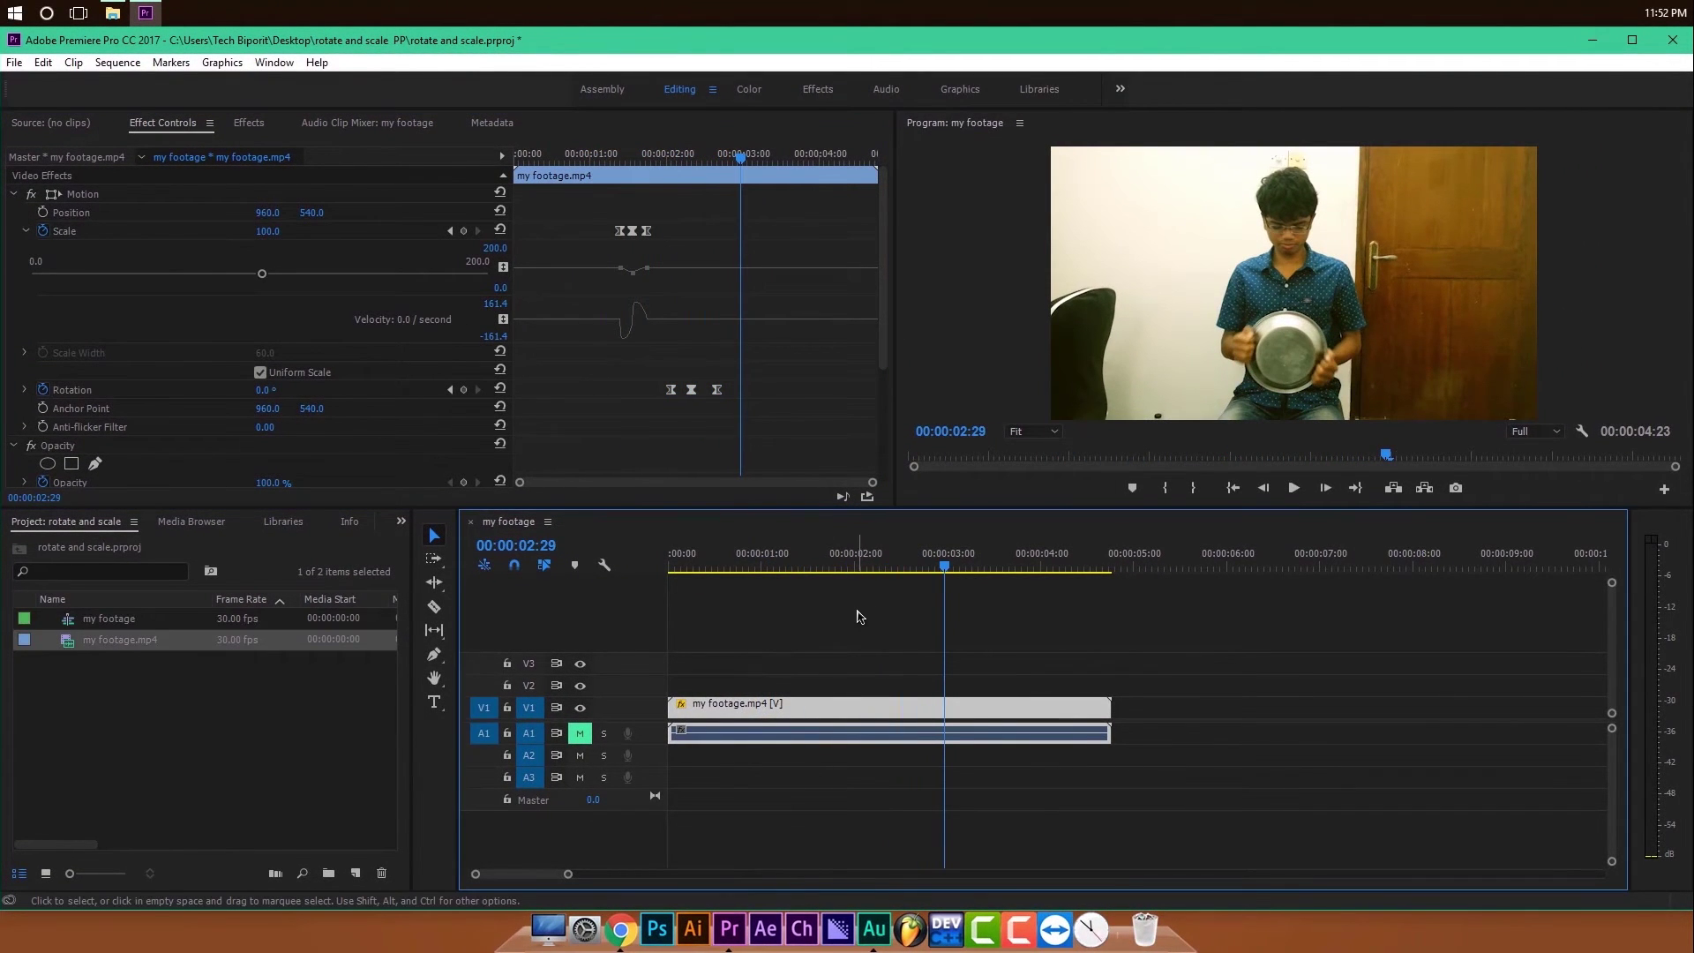
Clear all Scale and Rotation keyframes from the V1 clip.
left_click_drag(802, 617, 1223, 653)
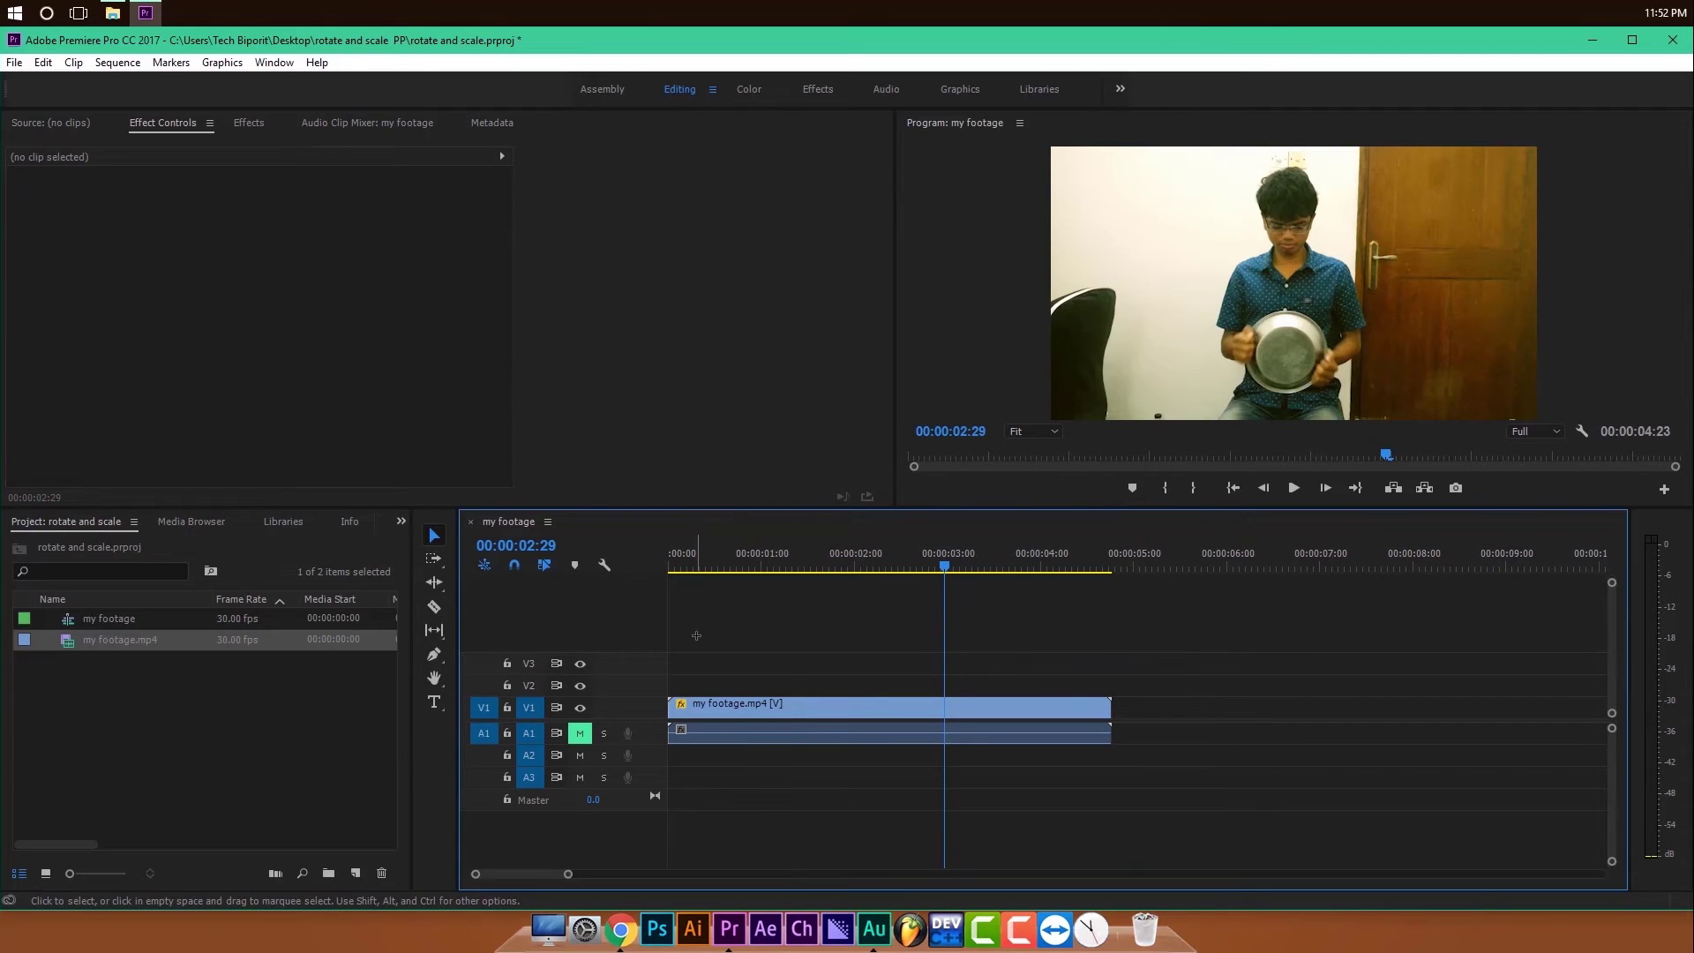
left_click(861, 724)
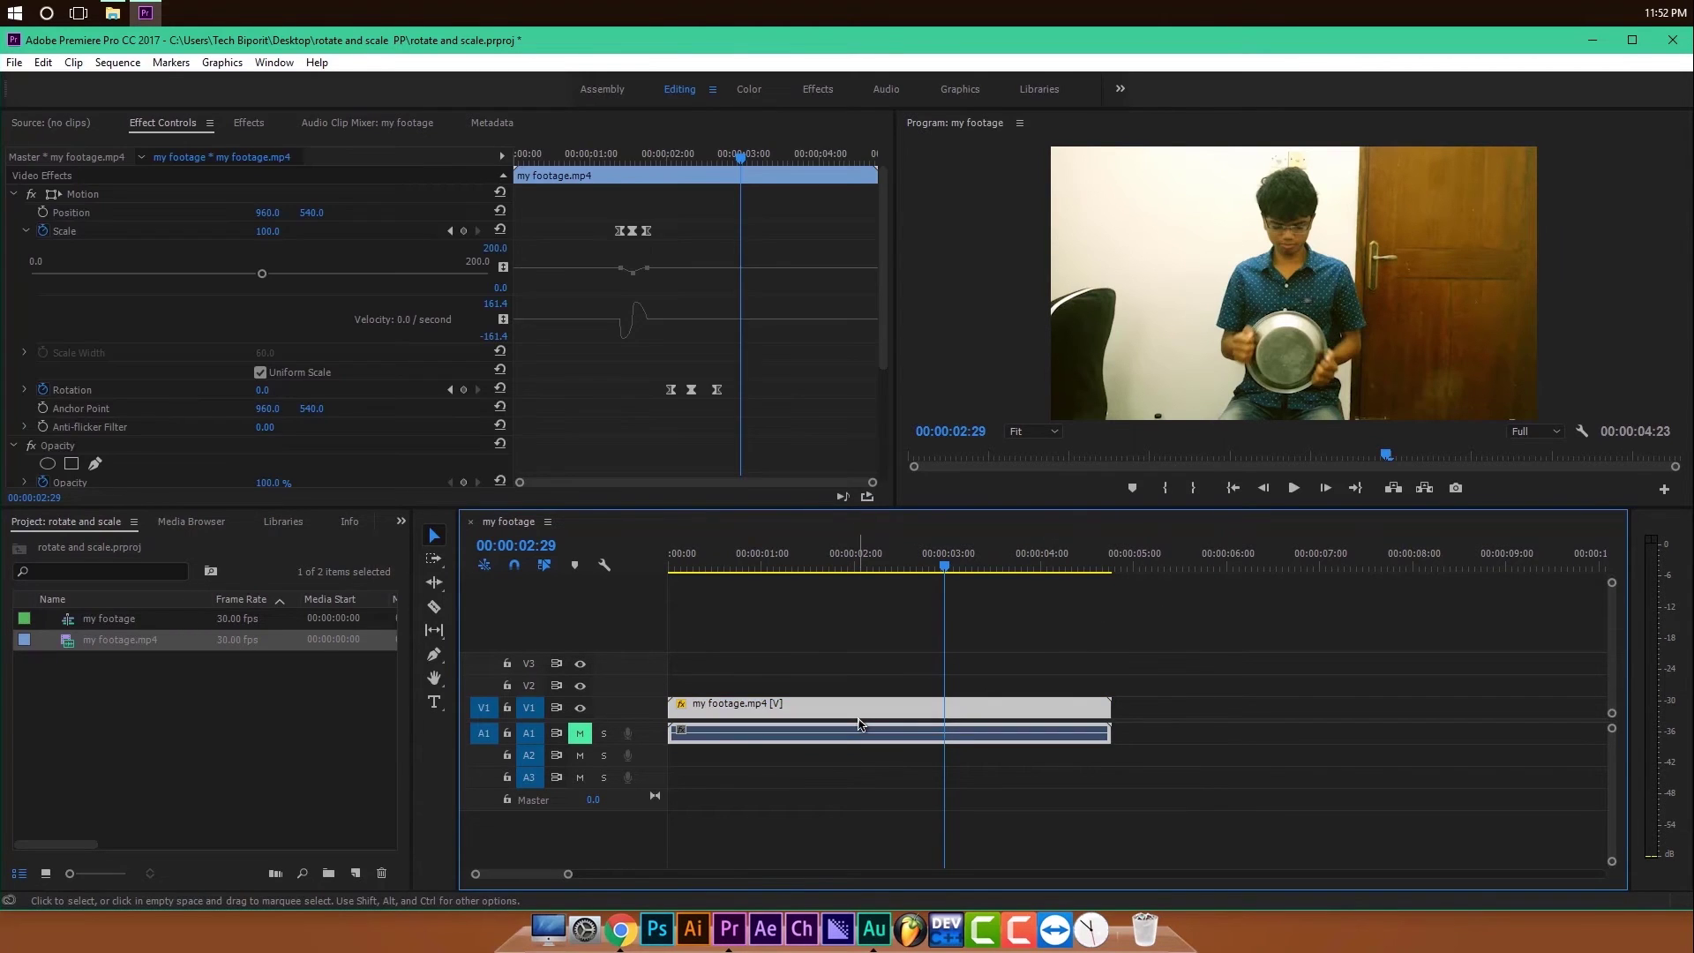
left_click_drag(785, 436, 593, 186)
right_click(647, 230)
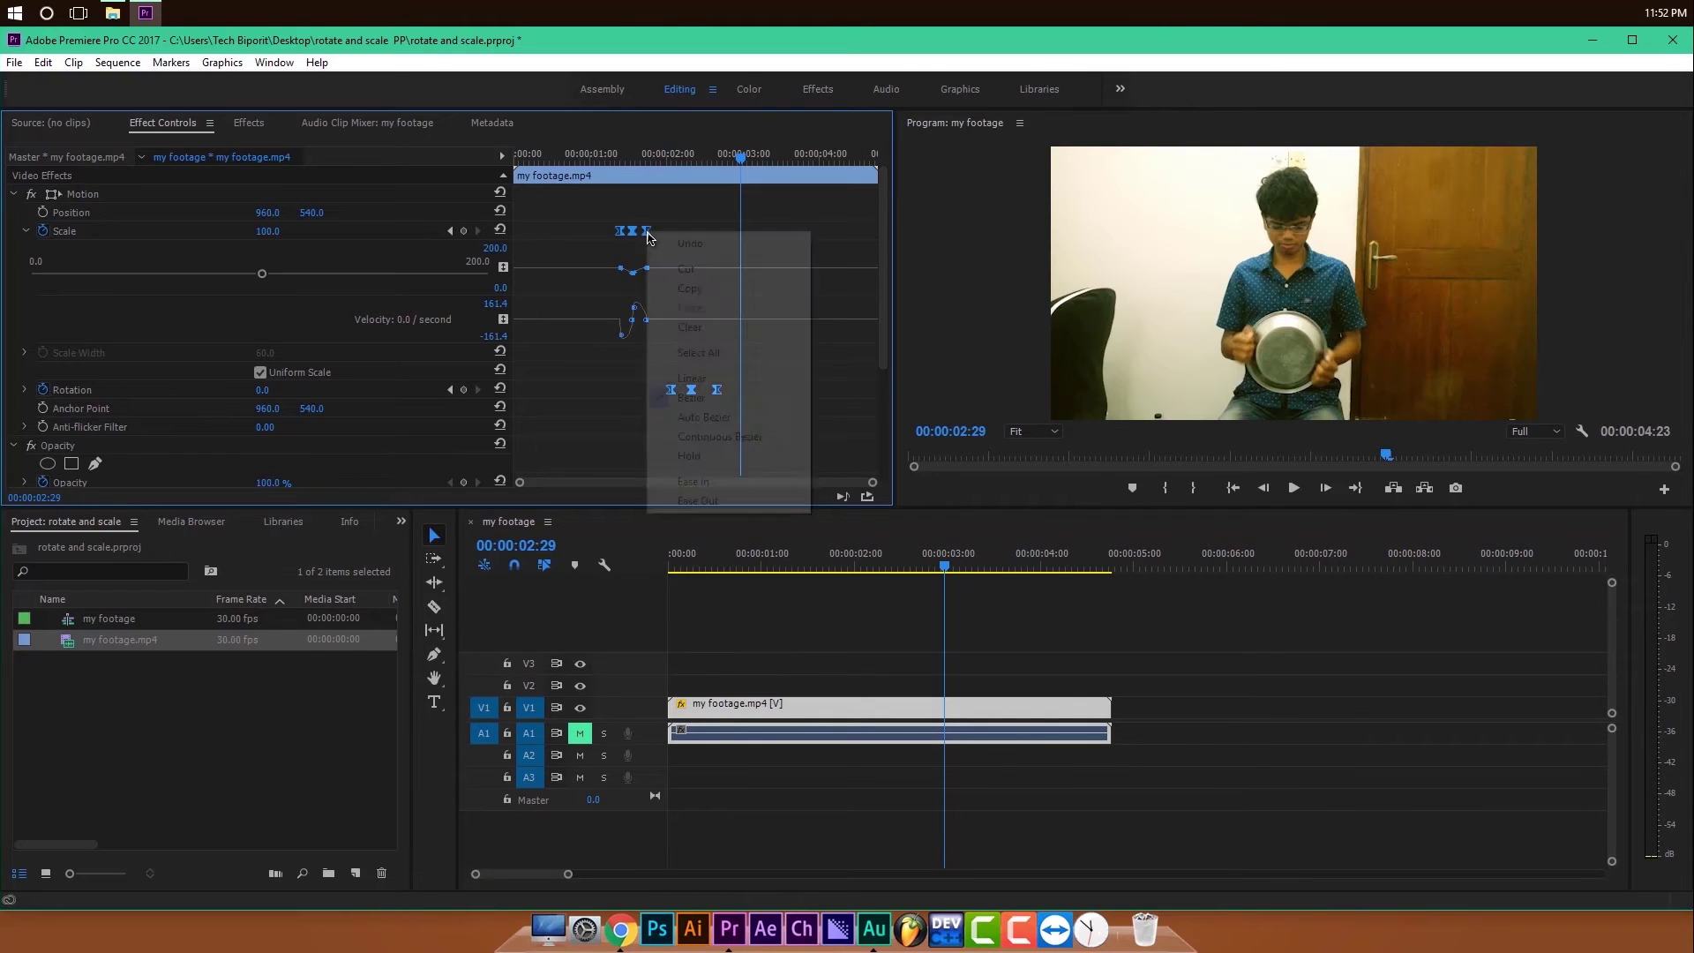
left_click(706, 329)
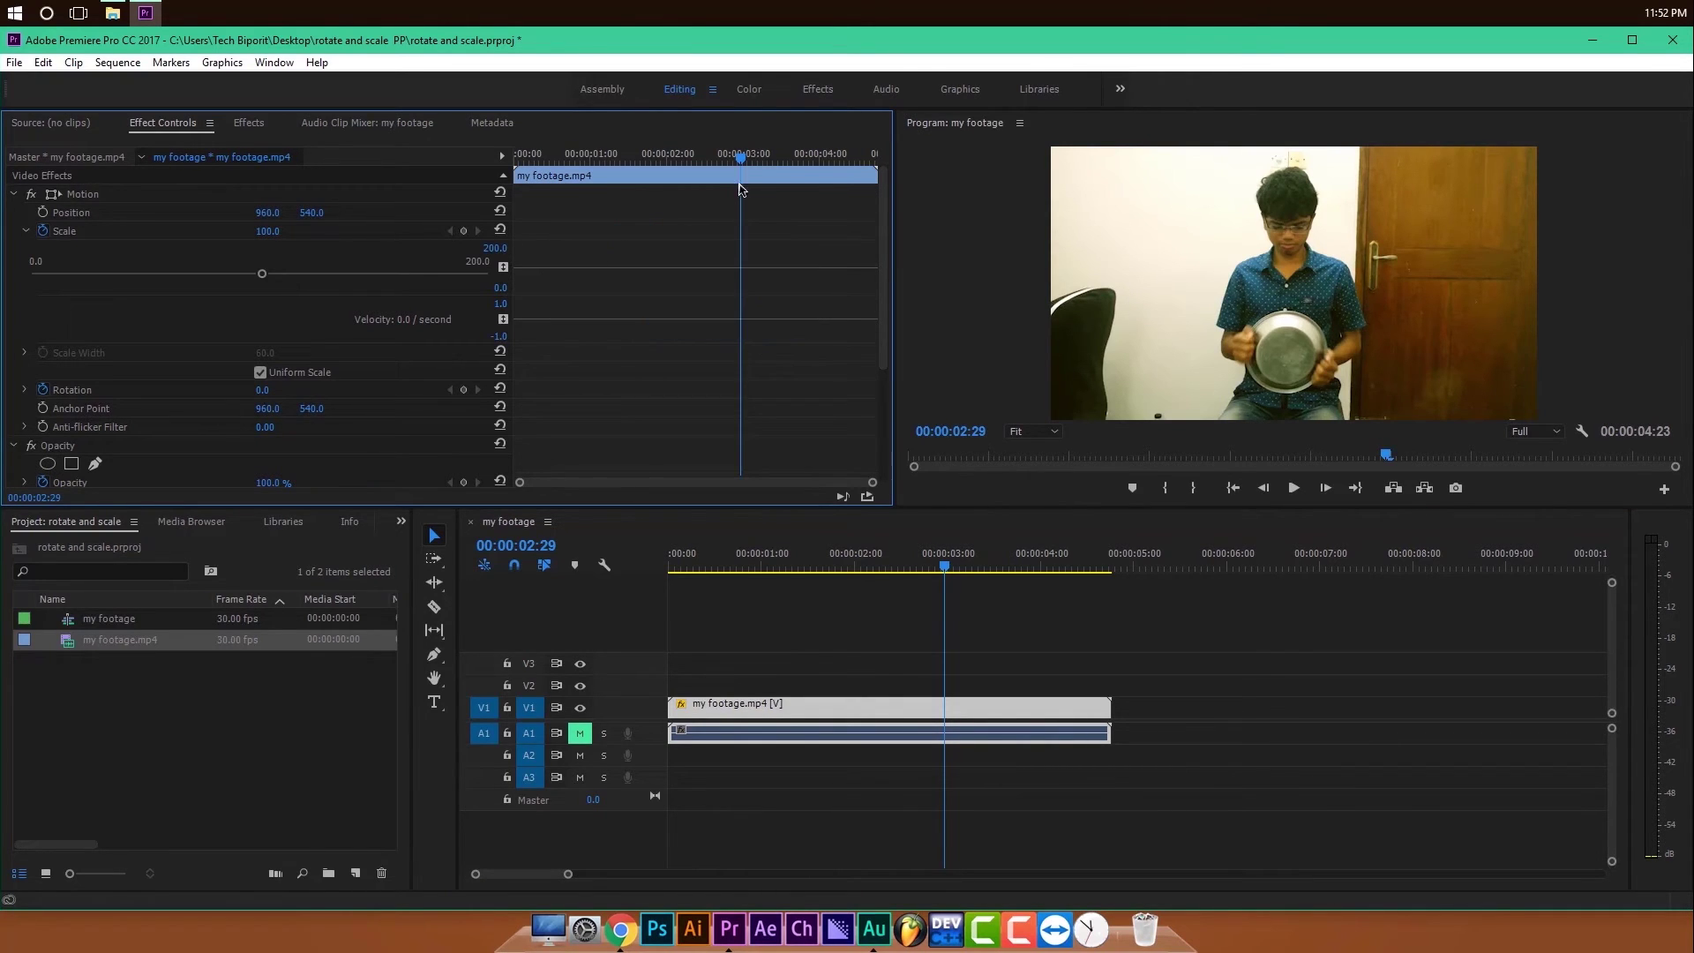
Add a second copy of my footage.mp4 on track V2, overlapping the V1 clip and starting at about 00:00:01:10.
left_click(62, 658)
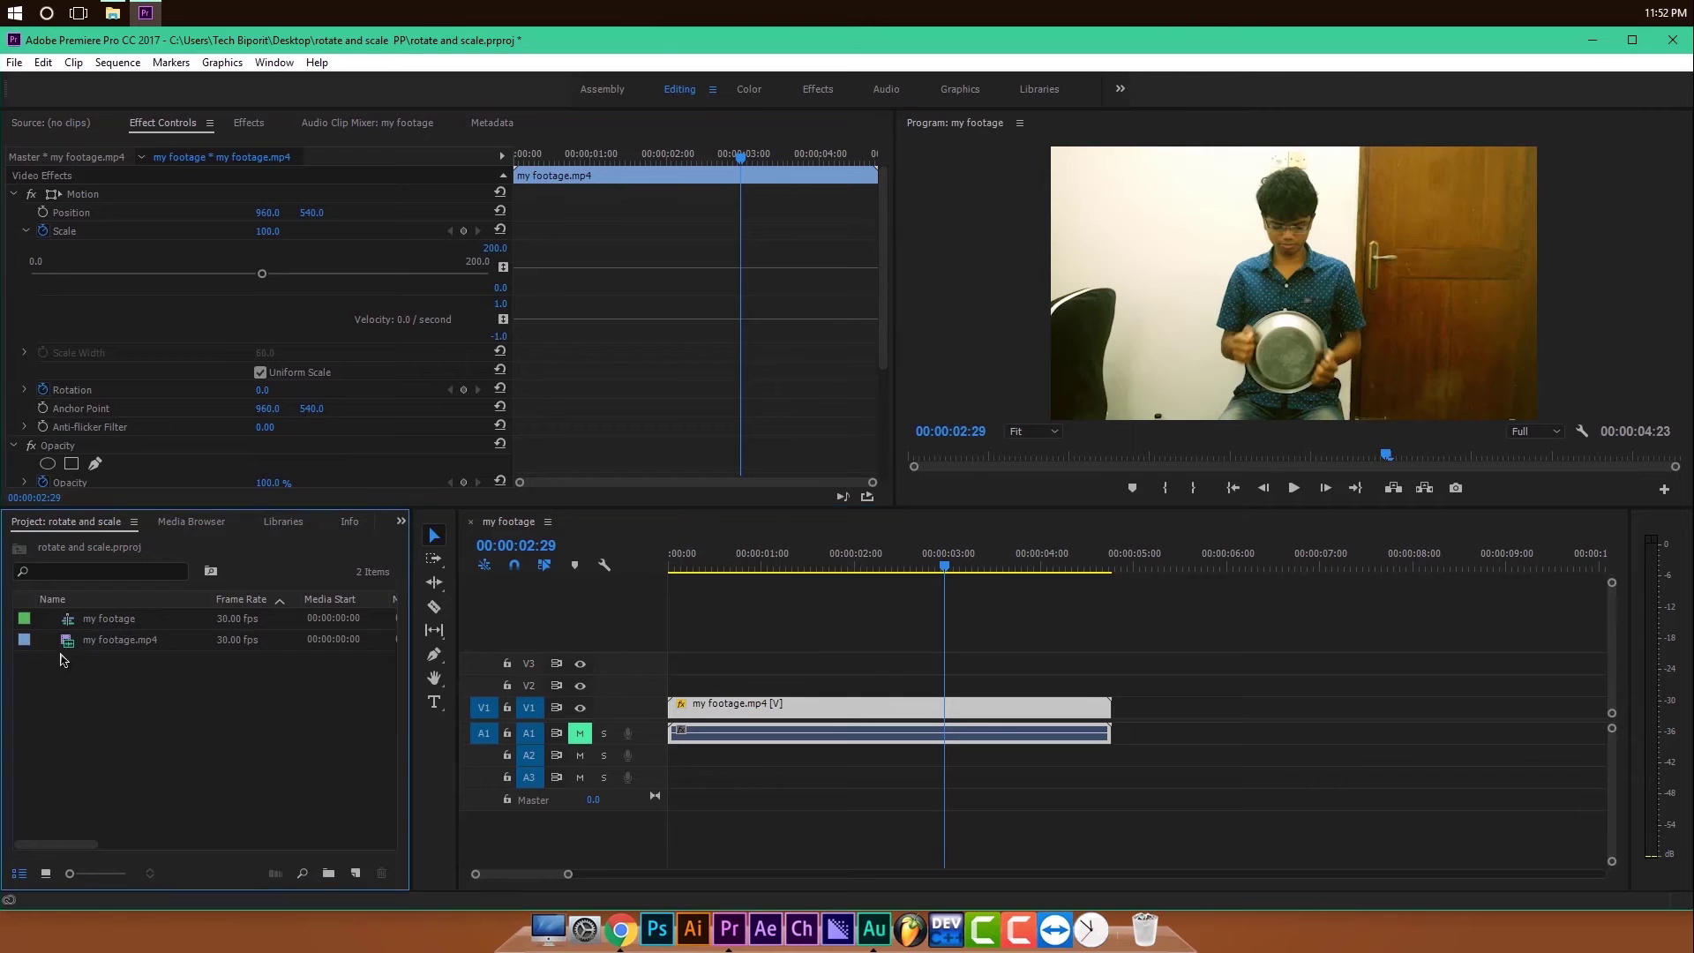
left_click_drag(66, 646, 150, 653)
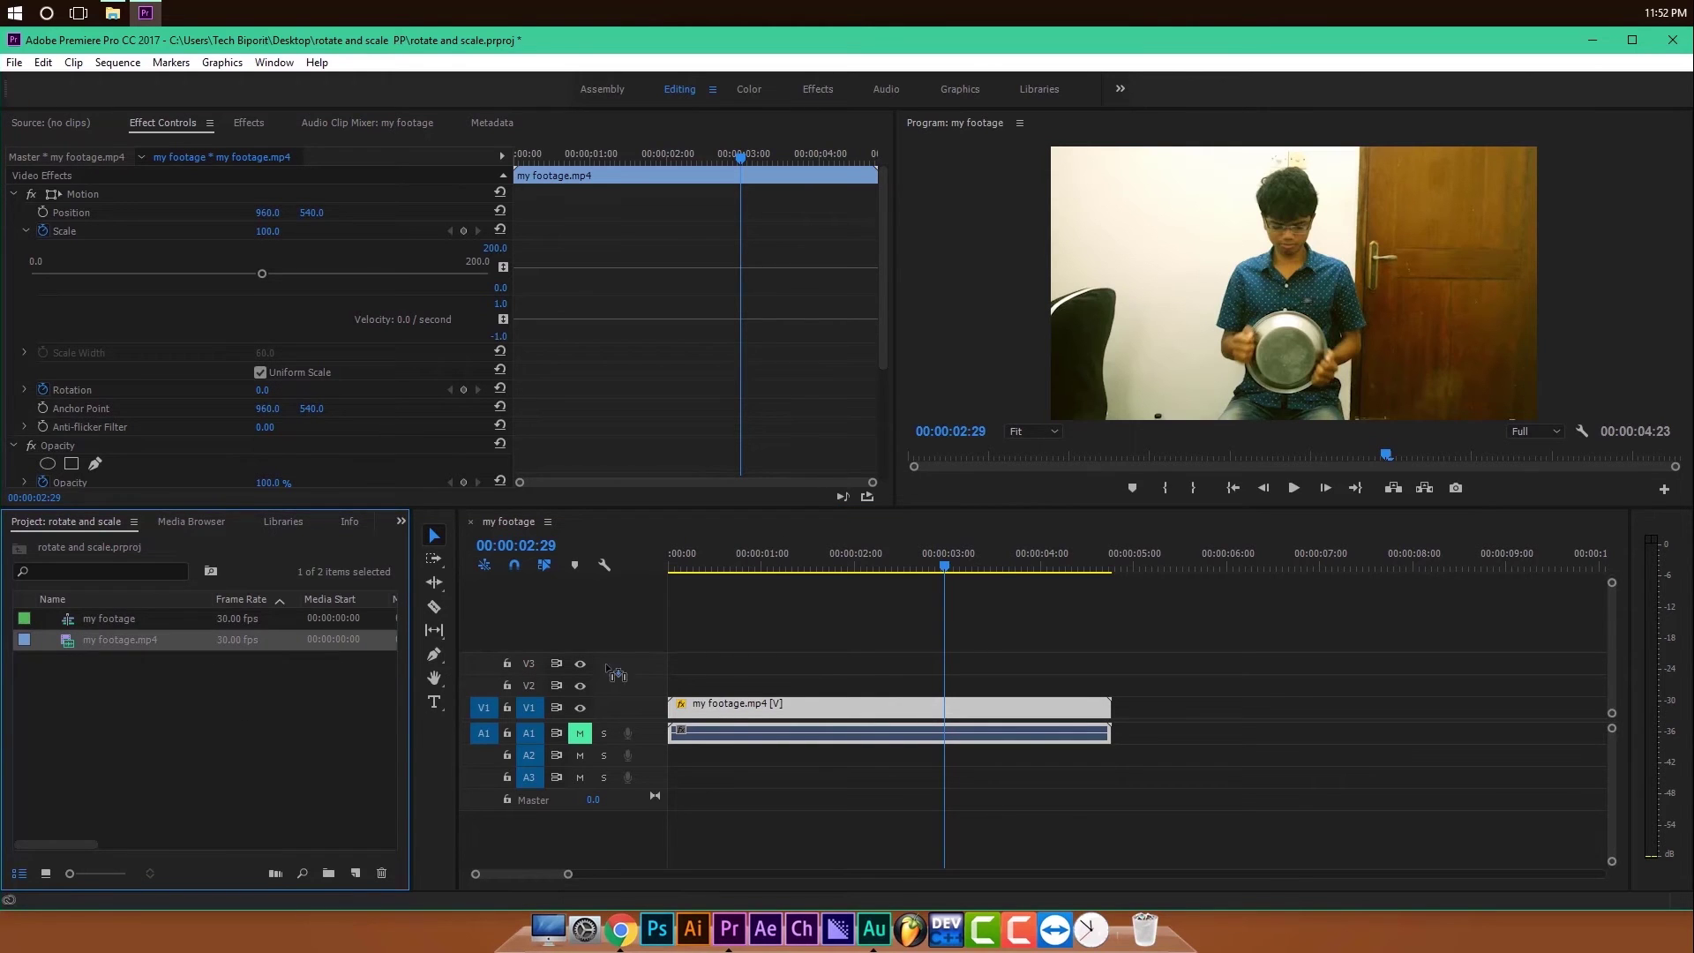
left_click_drag(615, 673, 757, 722)
left_click(826, 703)
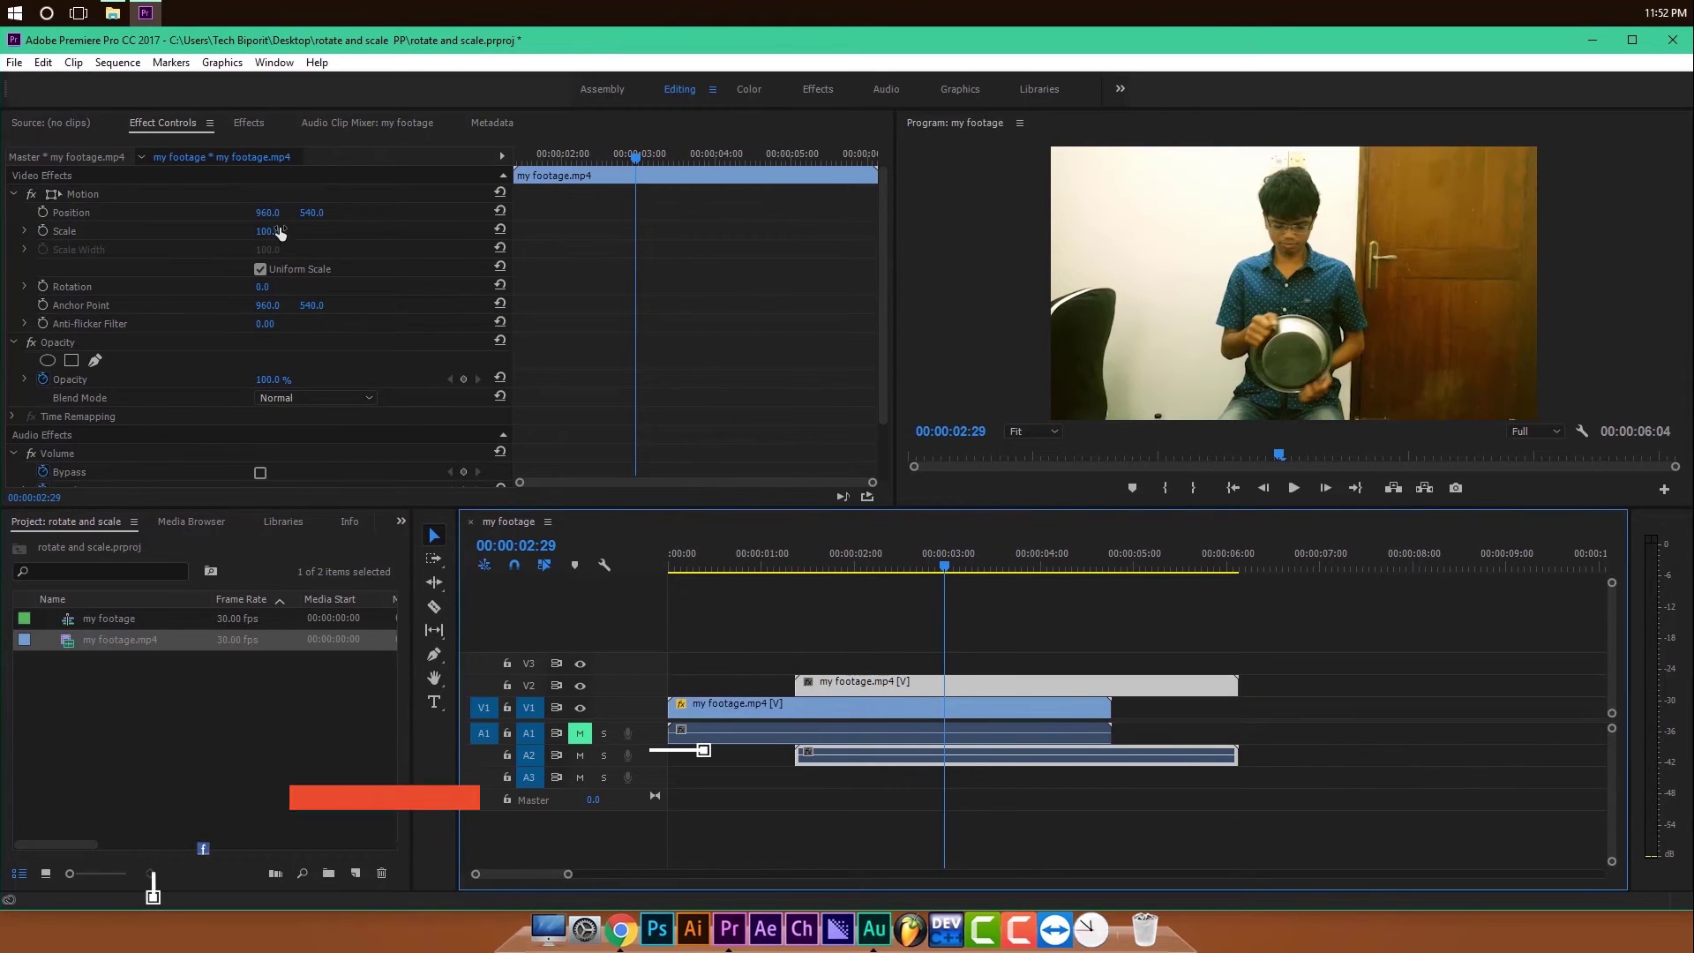
Scale the V2 clip down to 47 and move it to position 1396, 772 as a picture-in-picture.
left_click_drag(277, 232, 230, 233)
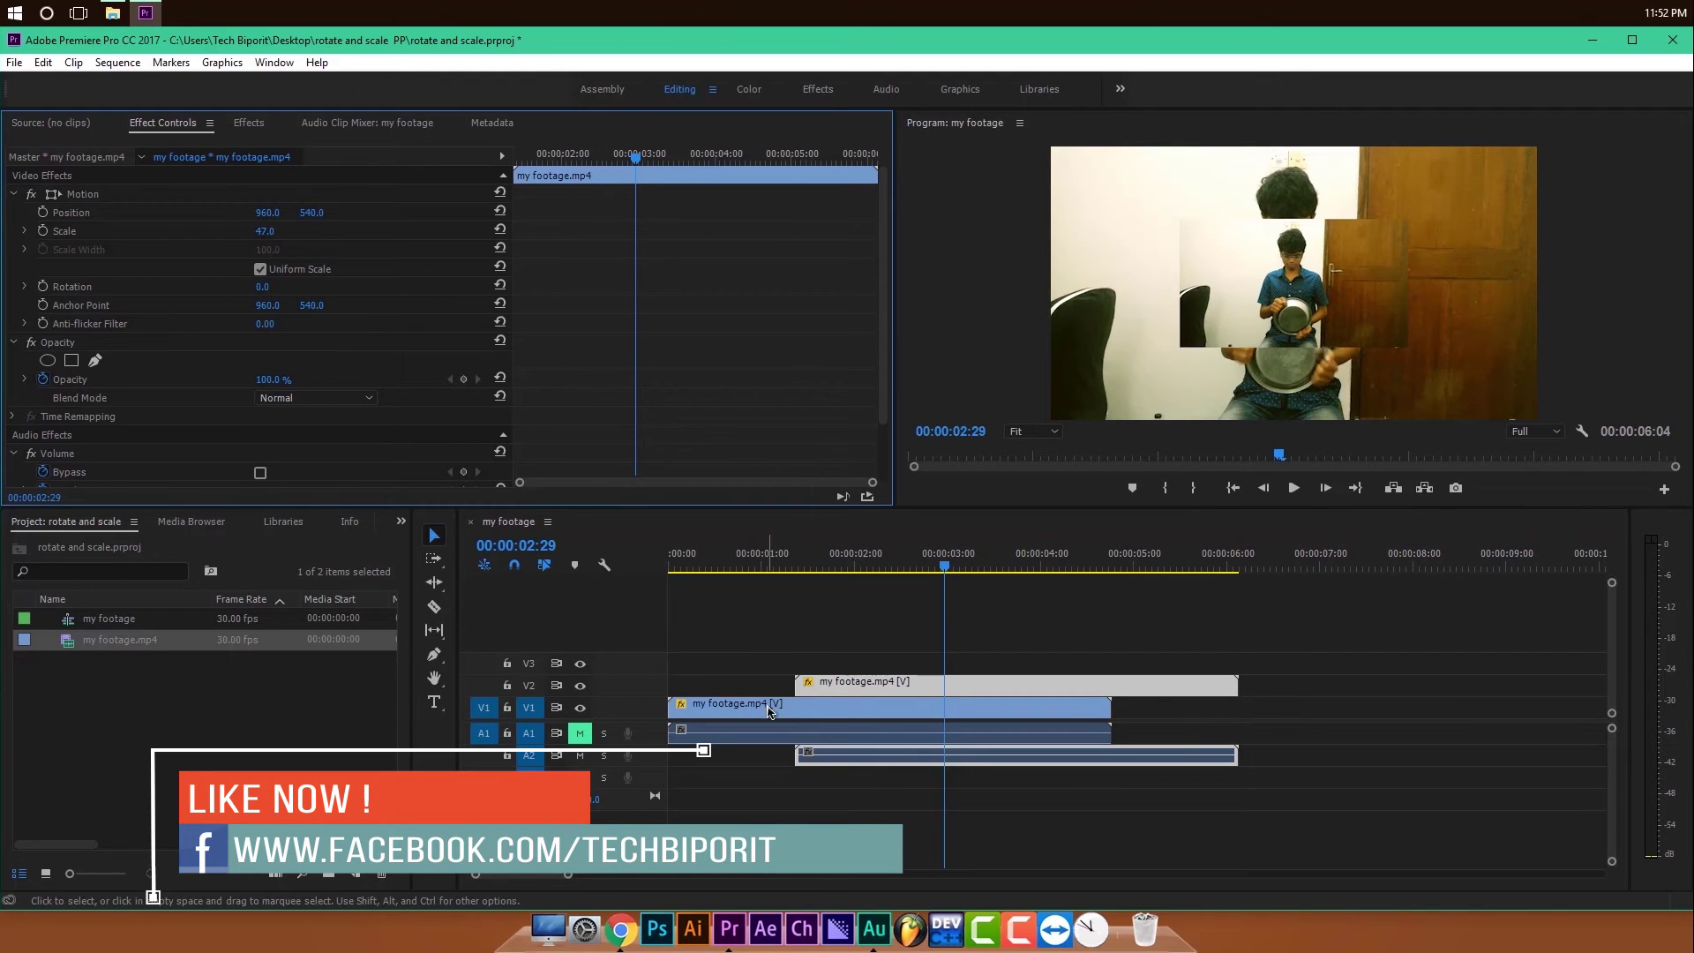
left_click(816, 686)
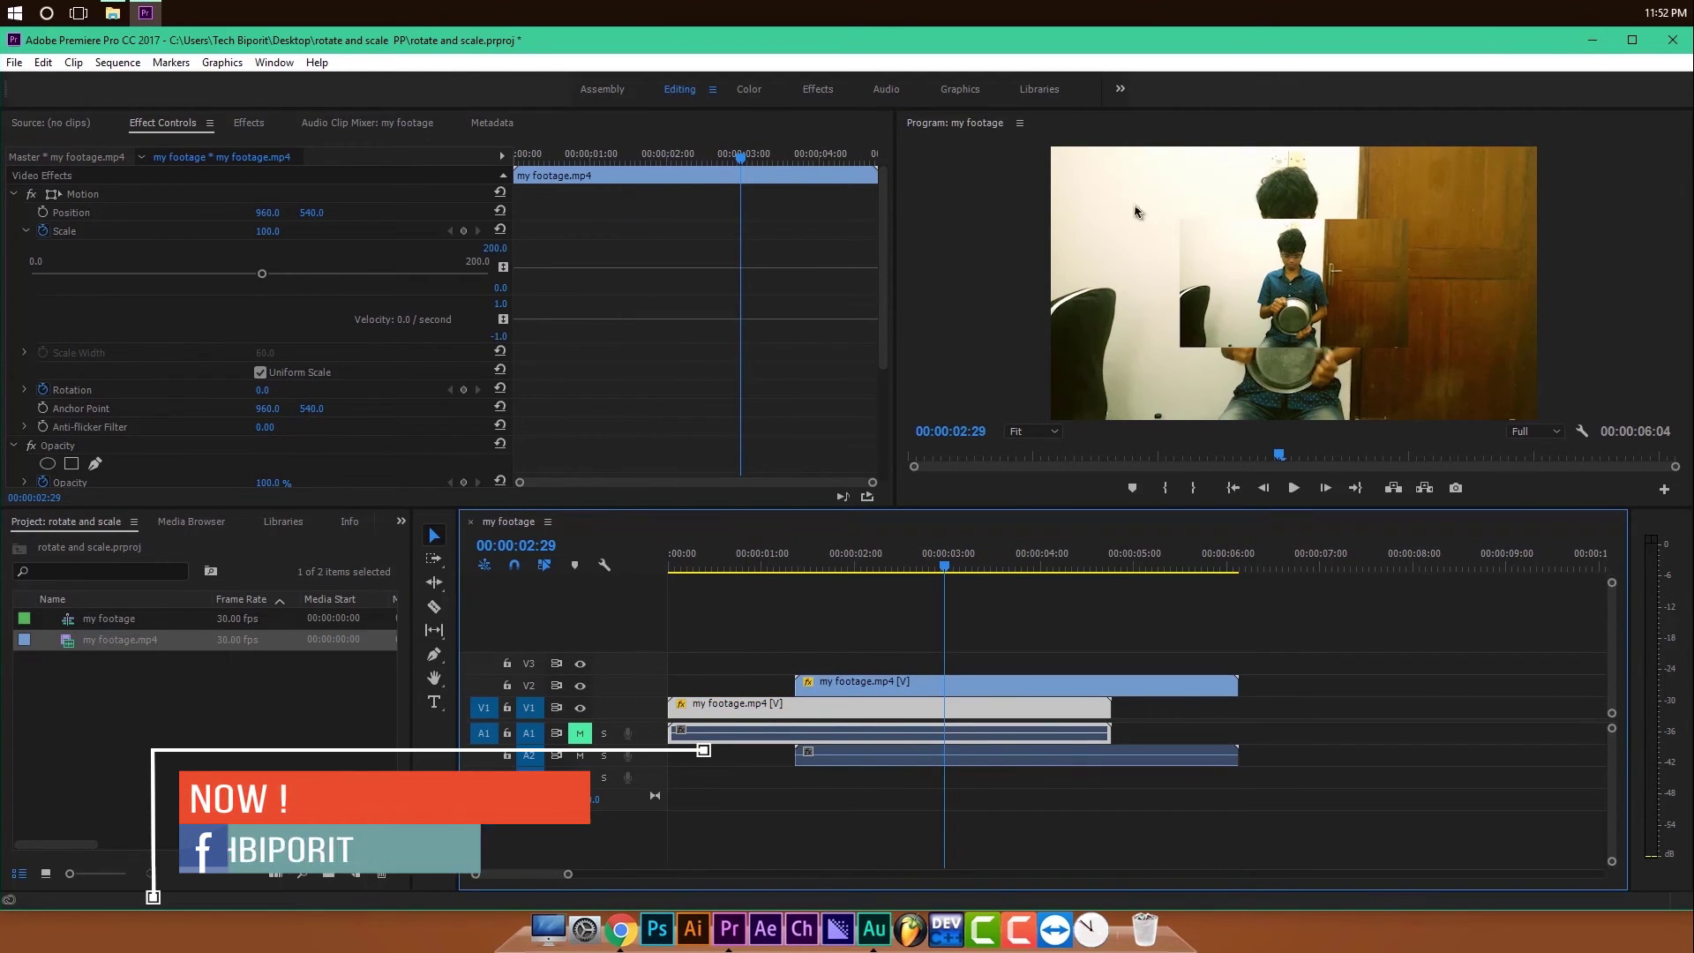
left_click(1013, 706)
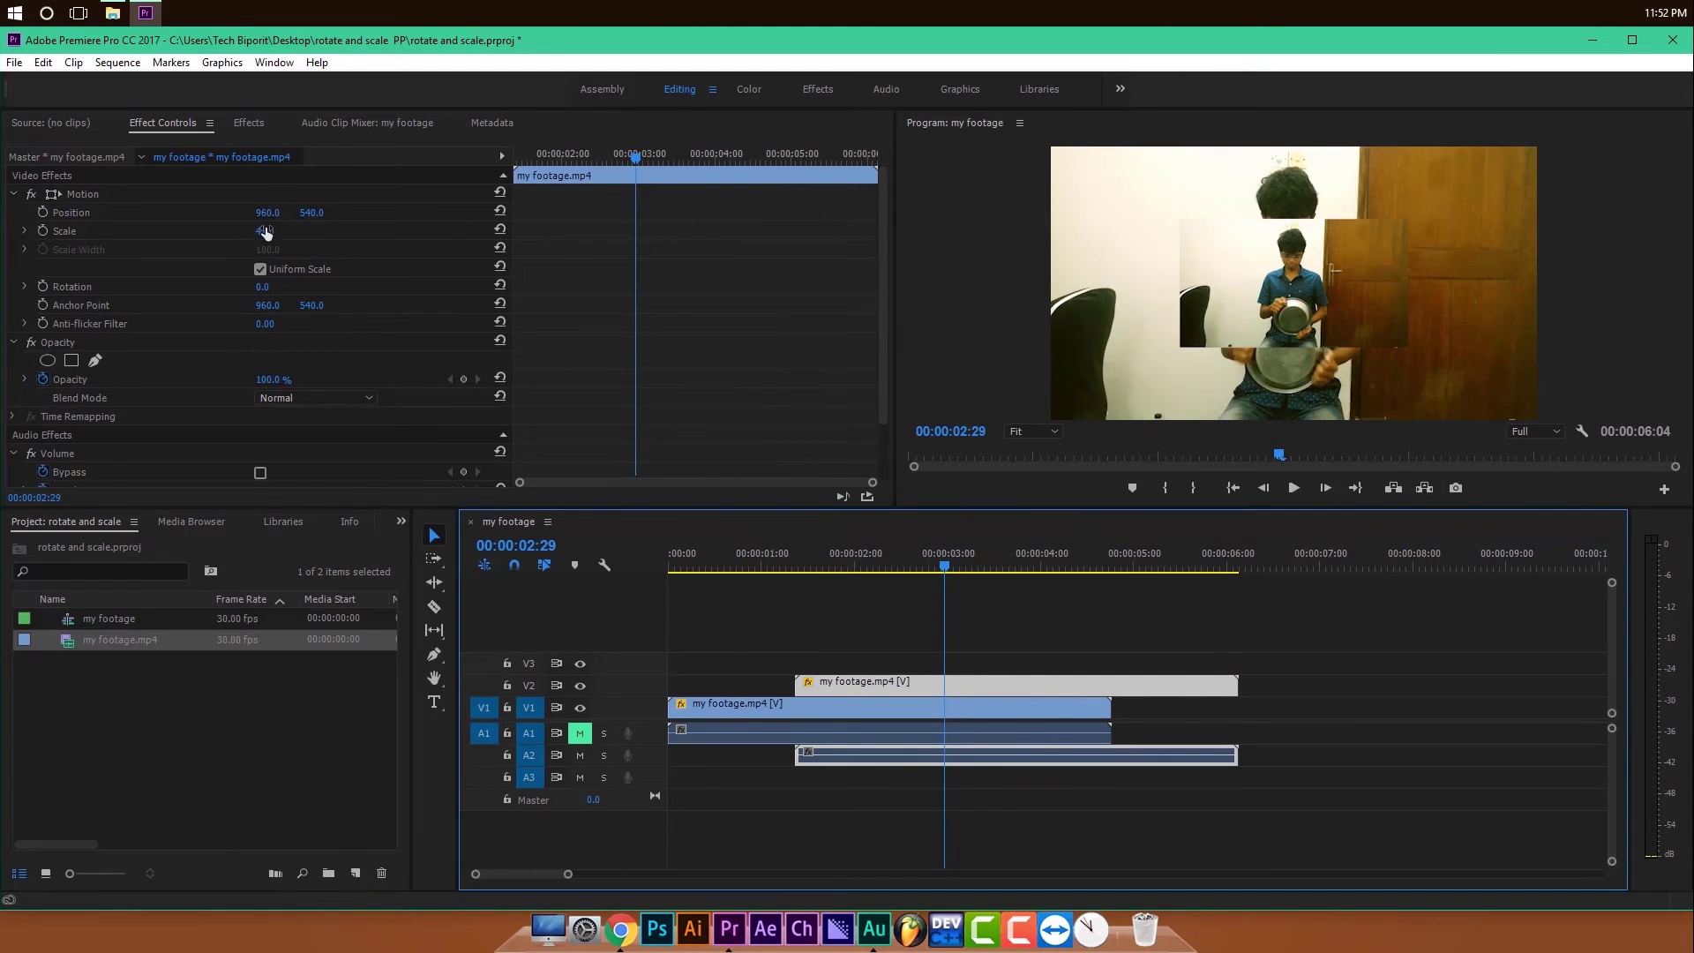
left_click_drag(267, 212, 35, 213)
left_click_drag(305, 214, 510, 214)
left_click_drag(261, 213, 831, 213)
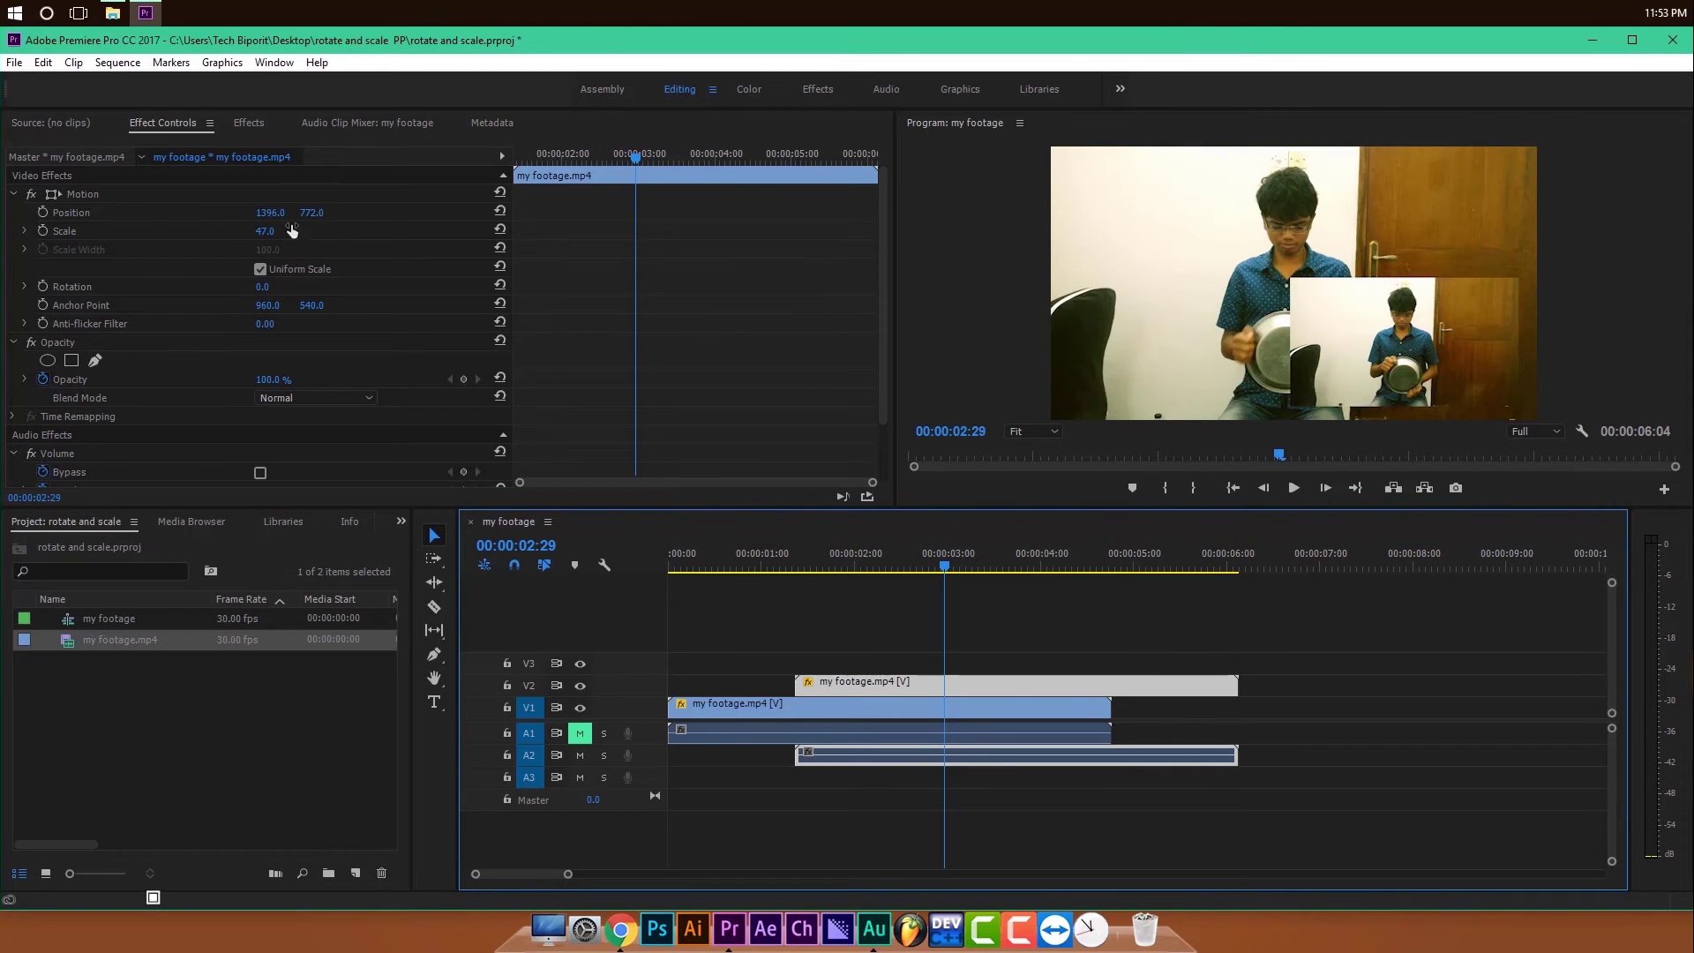
Enable Scale animation on the V2 clip at 00:00:02:29 and set its scale to 100 at 00:00:03:24.
left_click(44, 231)
left_click_drag(674, 158, 699, 158)
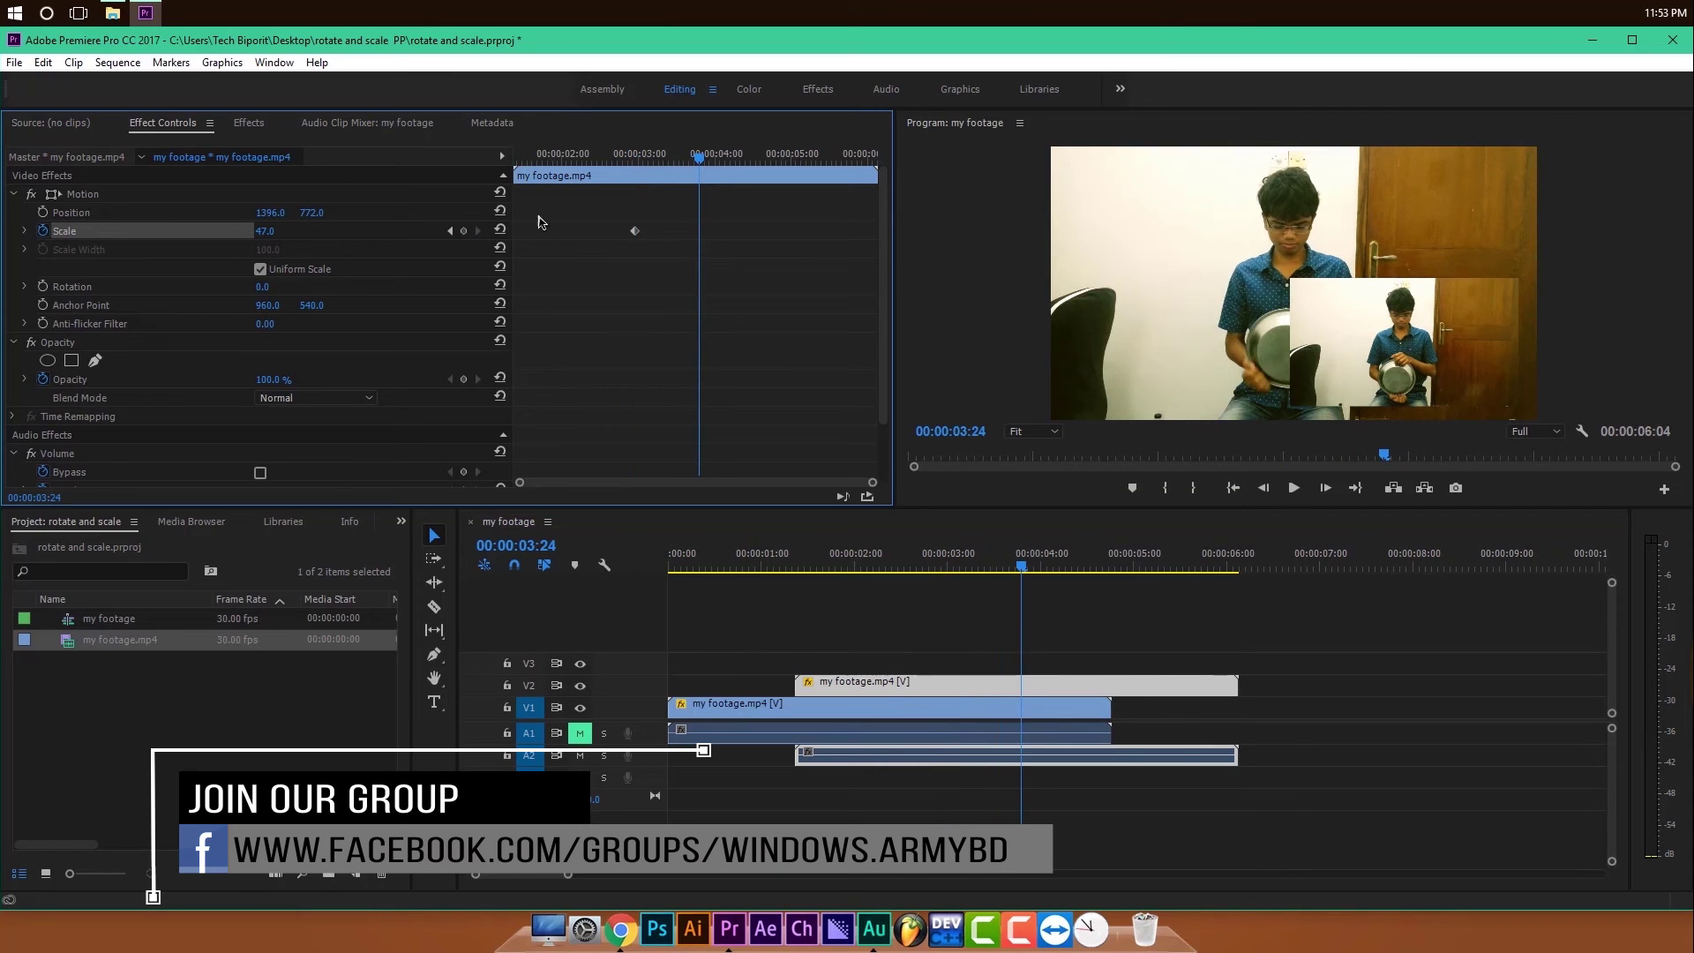
left_click(263, 233)
type("100")
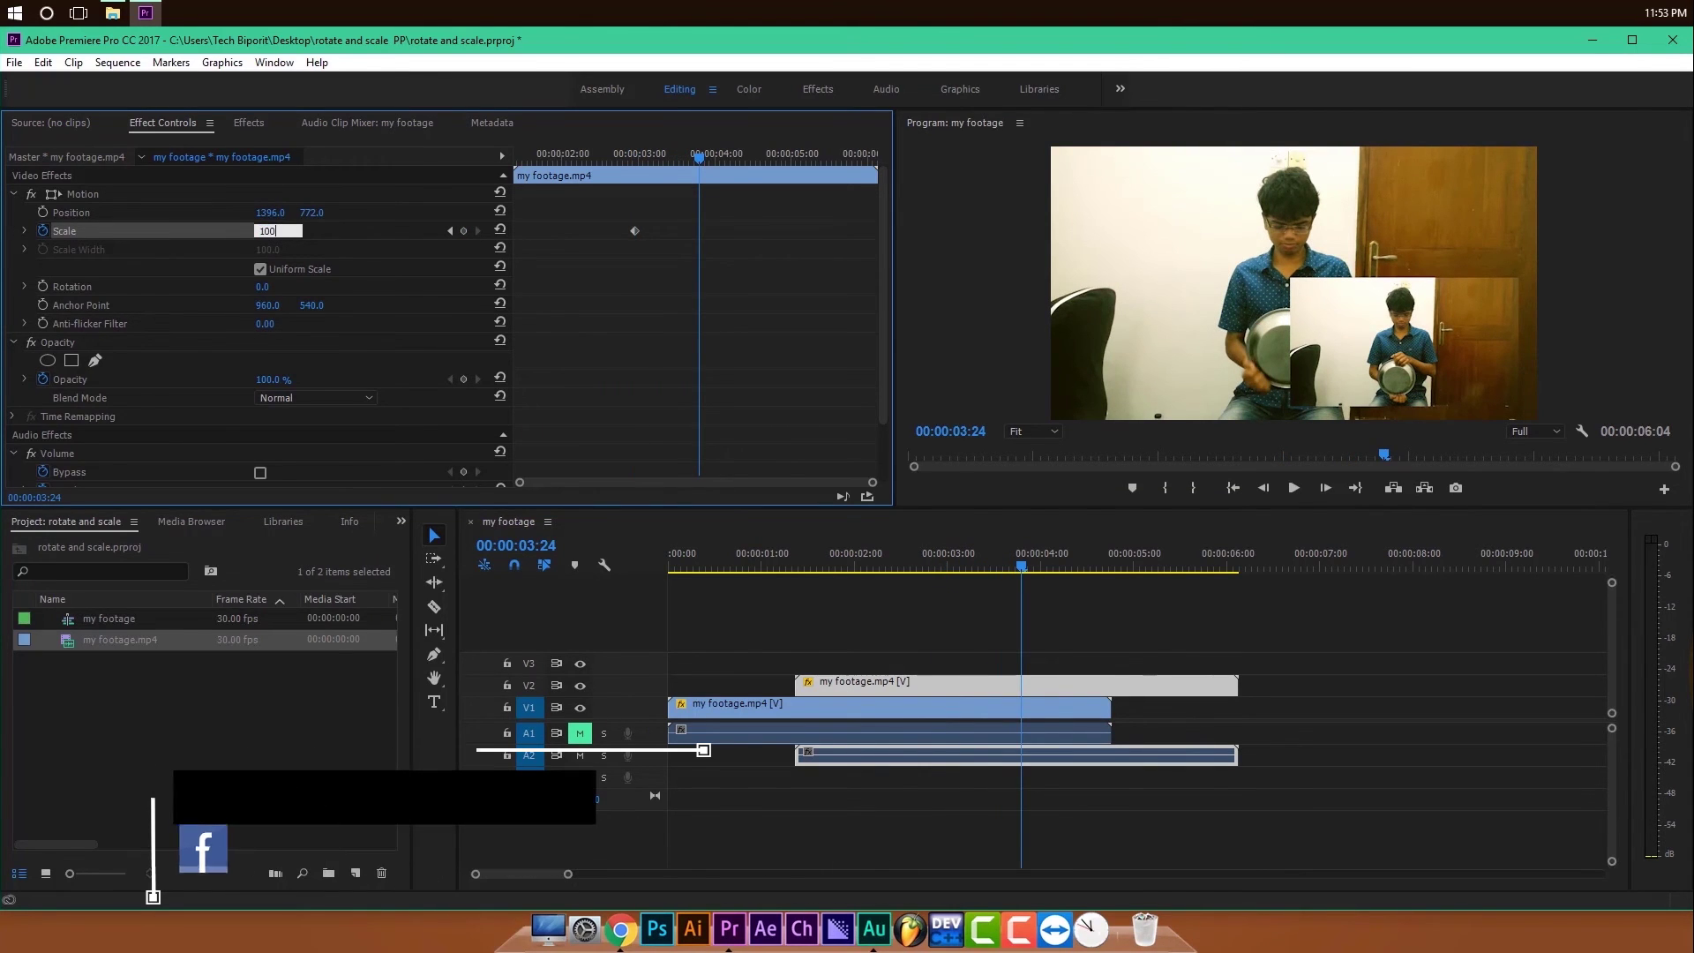
key("Return")
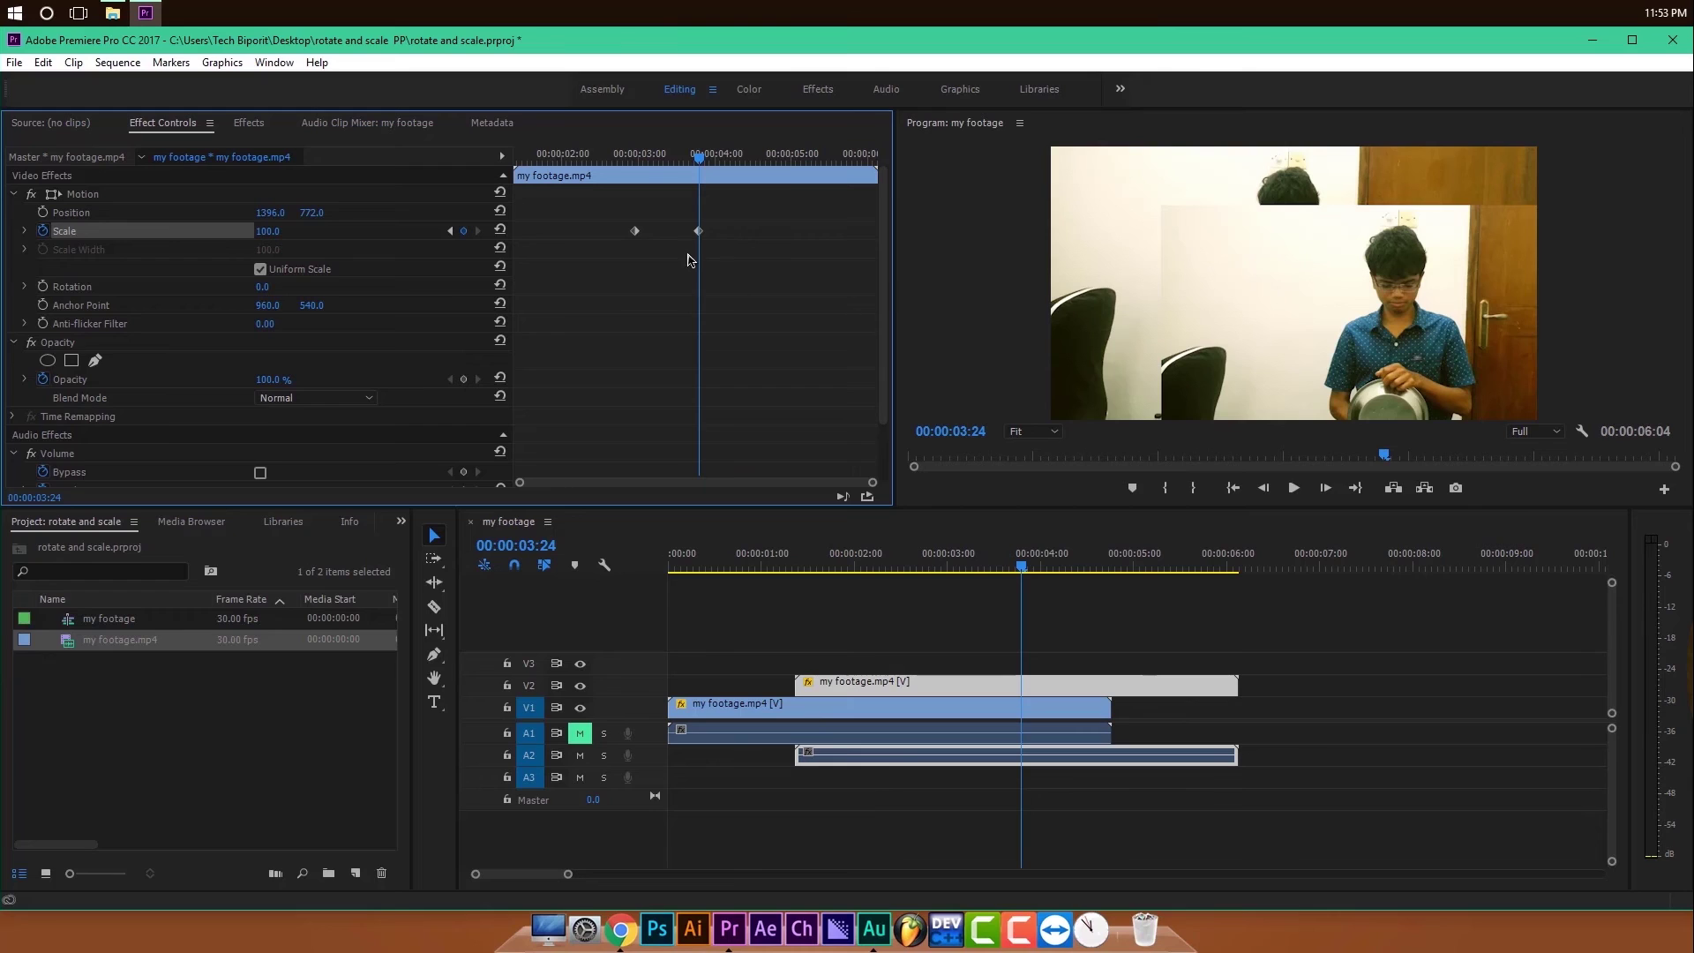
Enable Position animation on the V2 clip at 00:00:02:29 and add a second Position keyframe at 00:00:03:24.
left_click(452, 231)
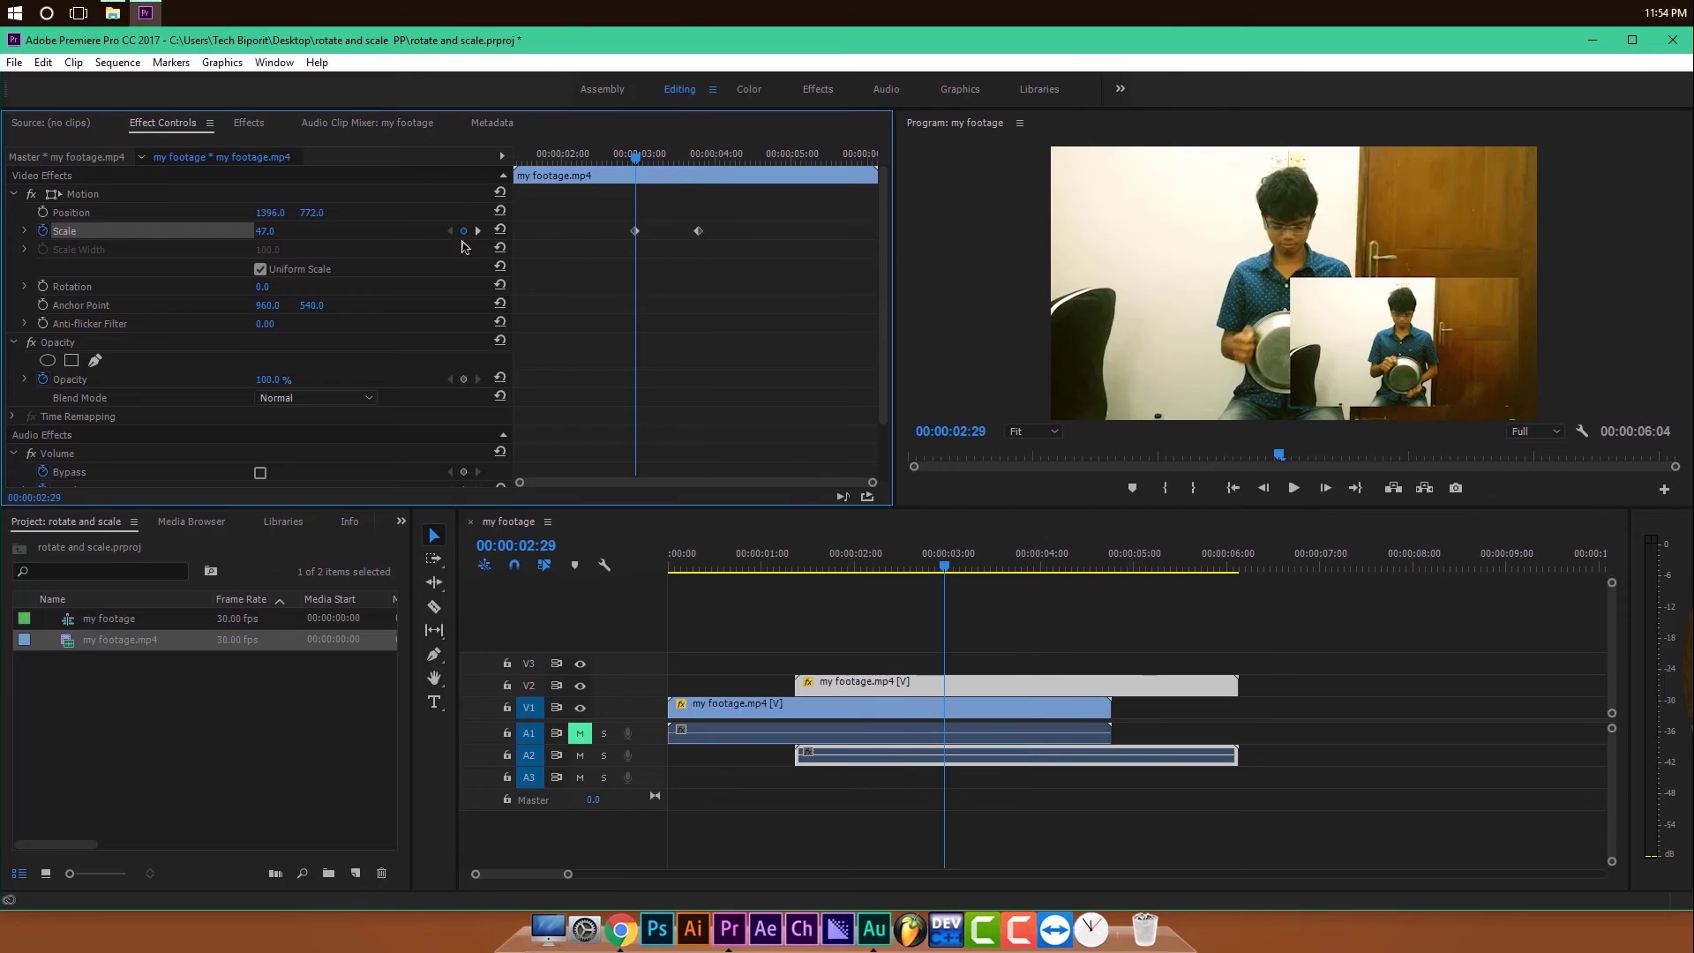
left_click(43, 212)
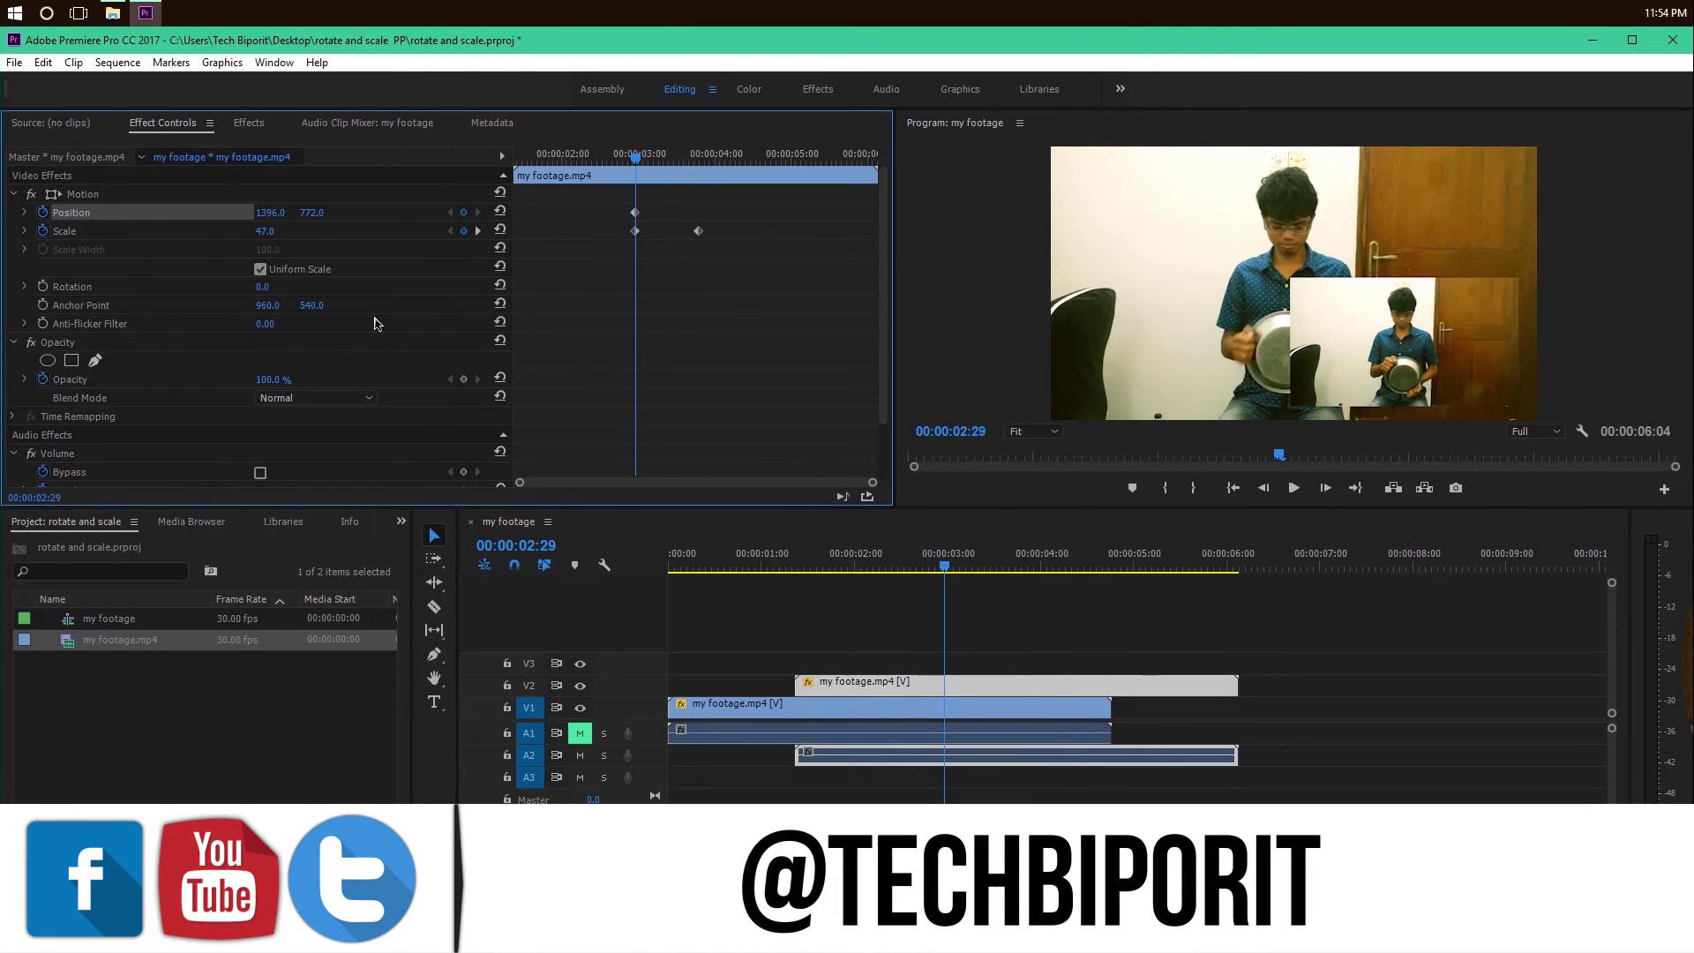
left_click(478, 231)
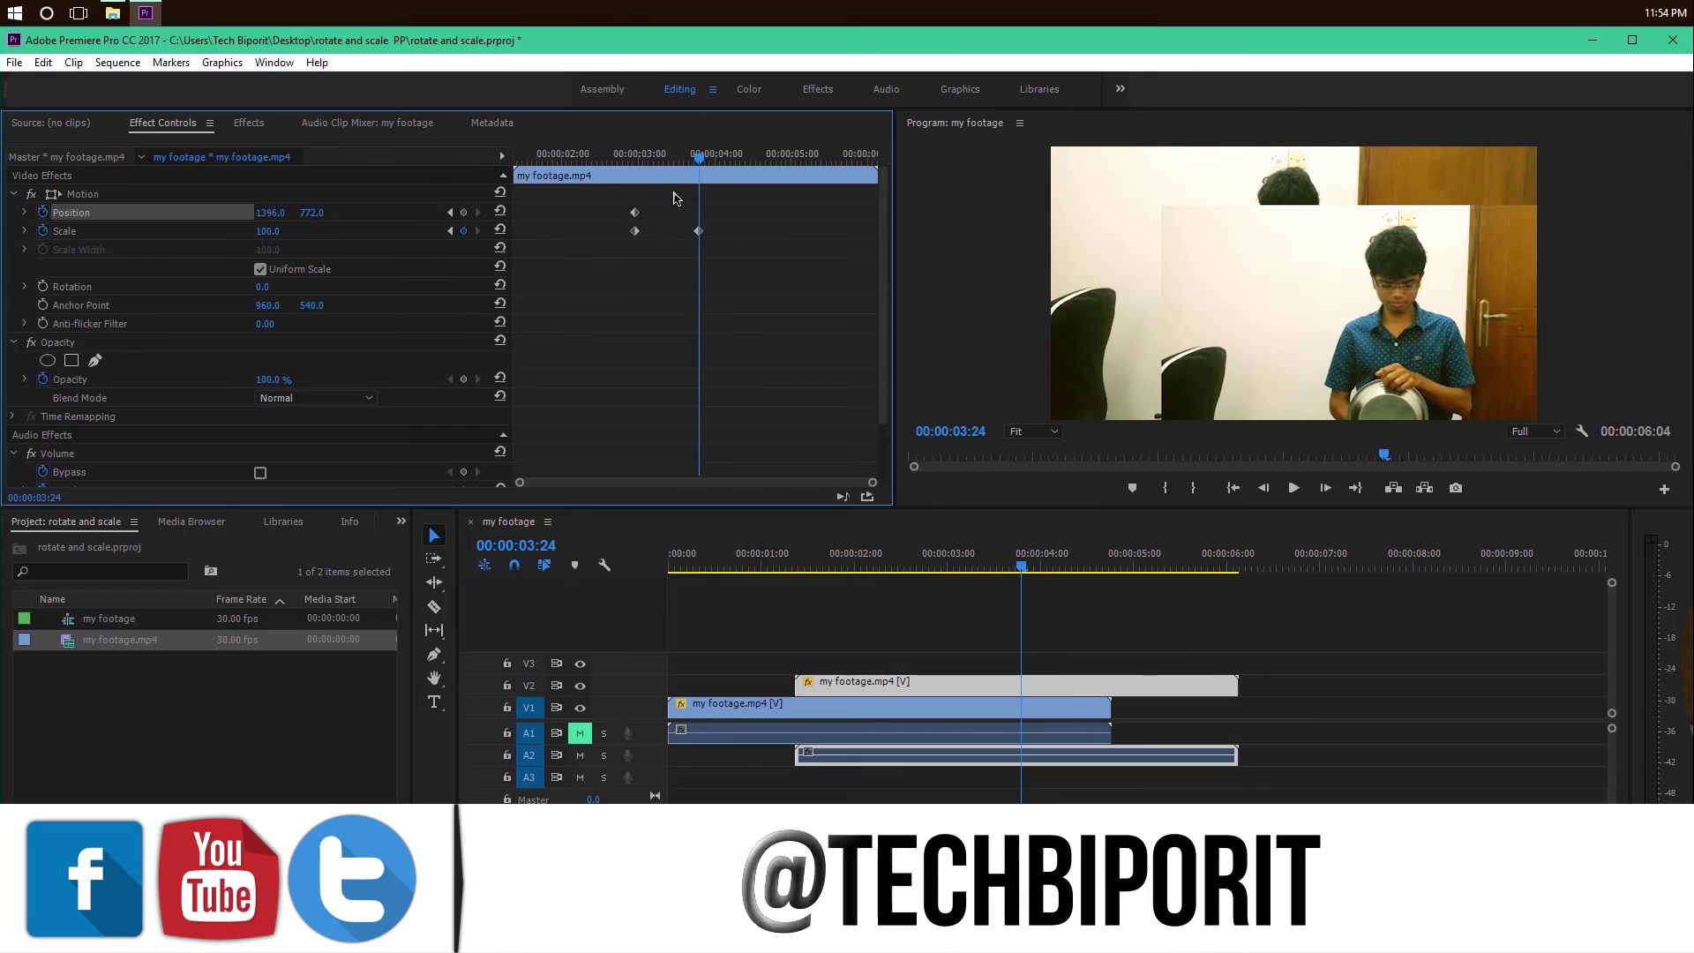
left_click(463, 212)
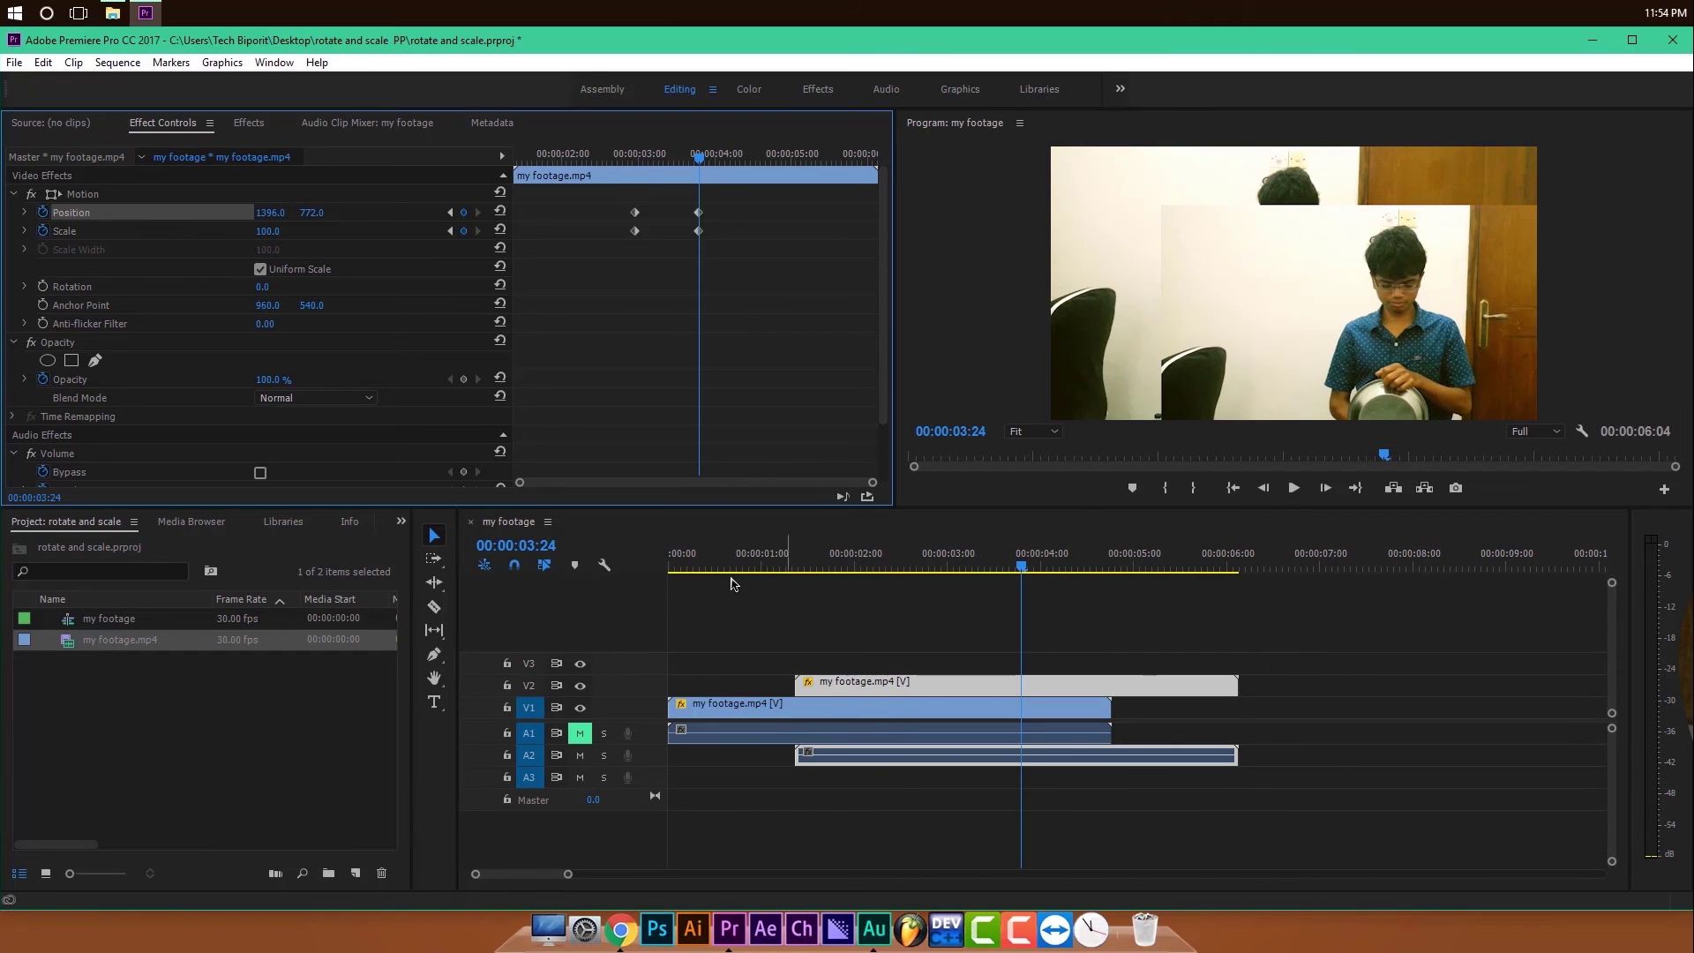
Set the V2 clip's Position keyframe at 00:00:03:24 to 960, 540, matching the V1 clip's position.
left_click_drag(710, 633, 773, 701)
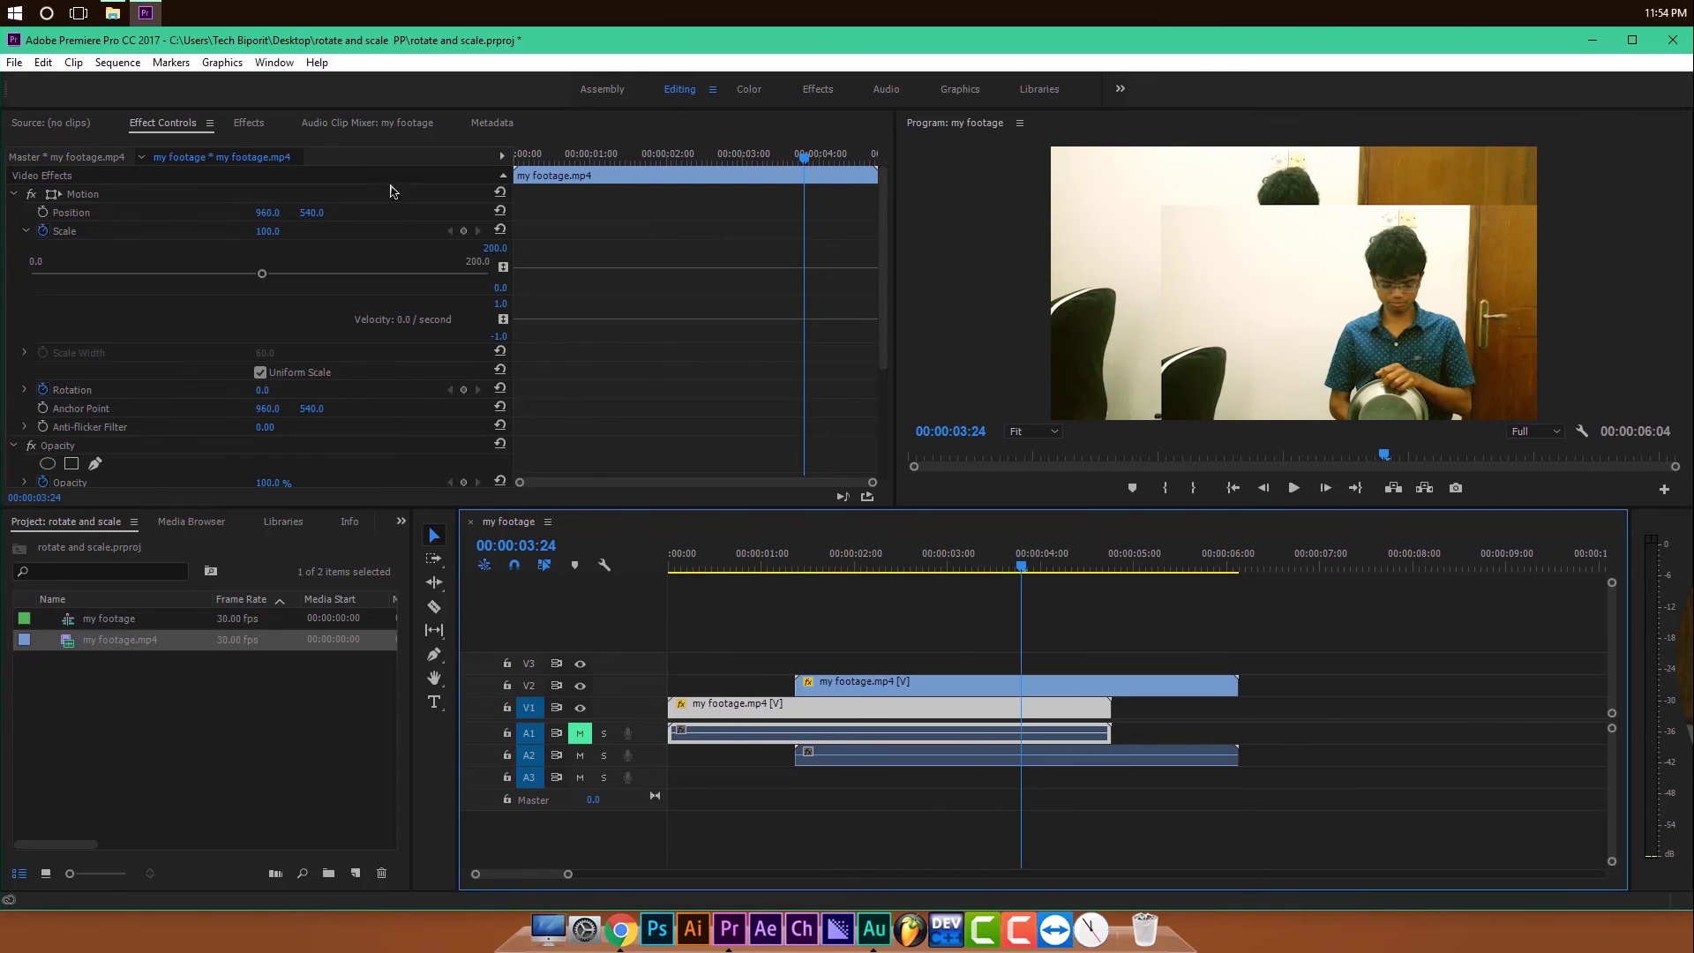
left_click(966, 685)
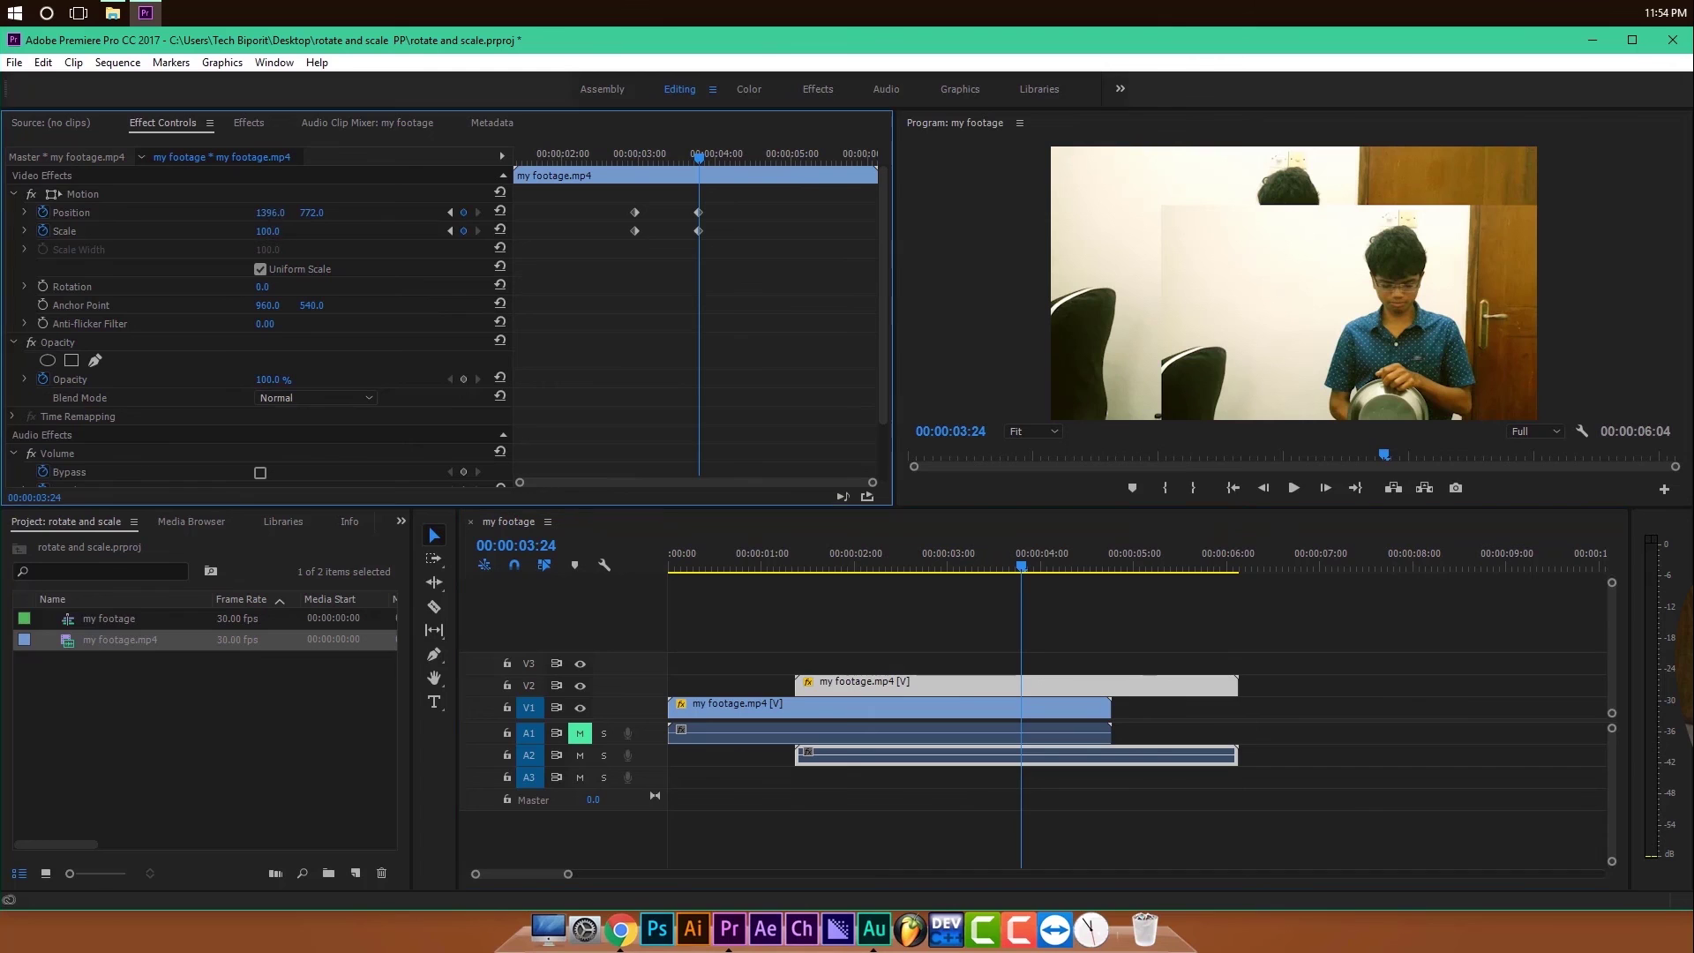
left_click(275, 211)
type("960")
key("Tab")
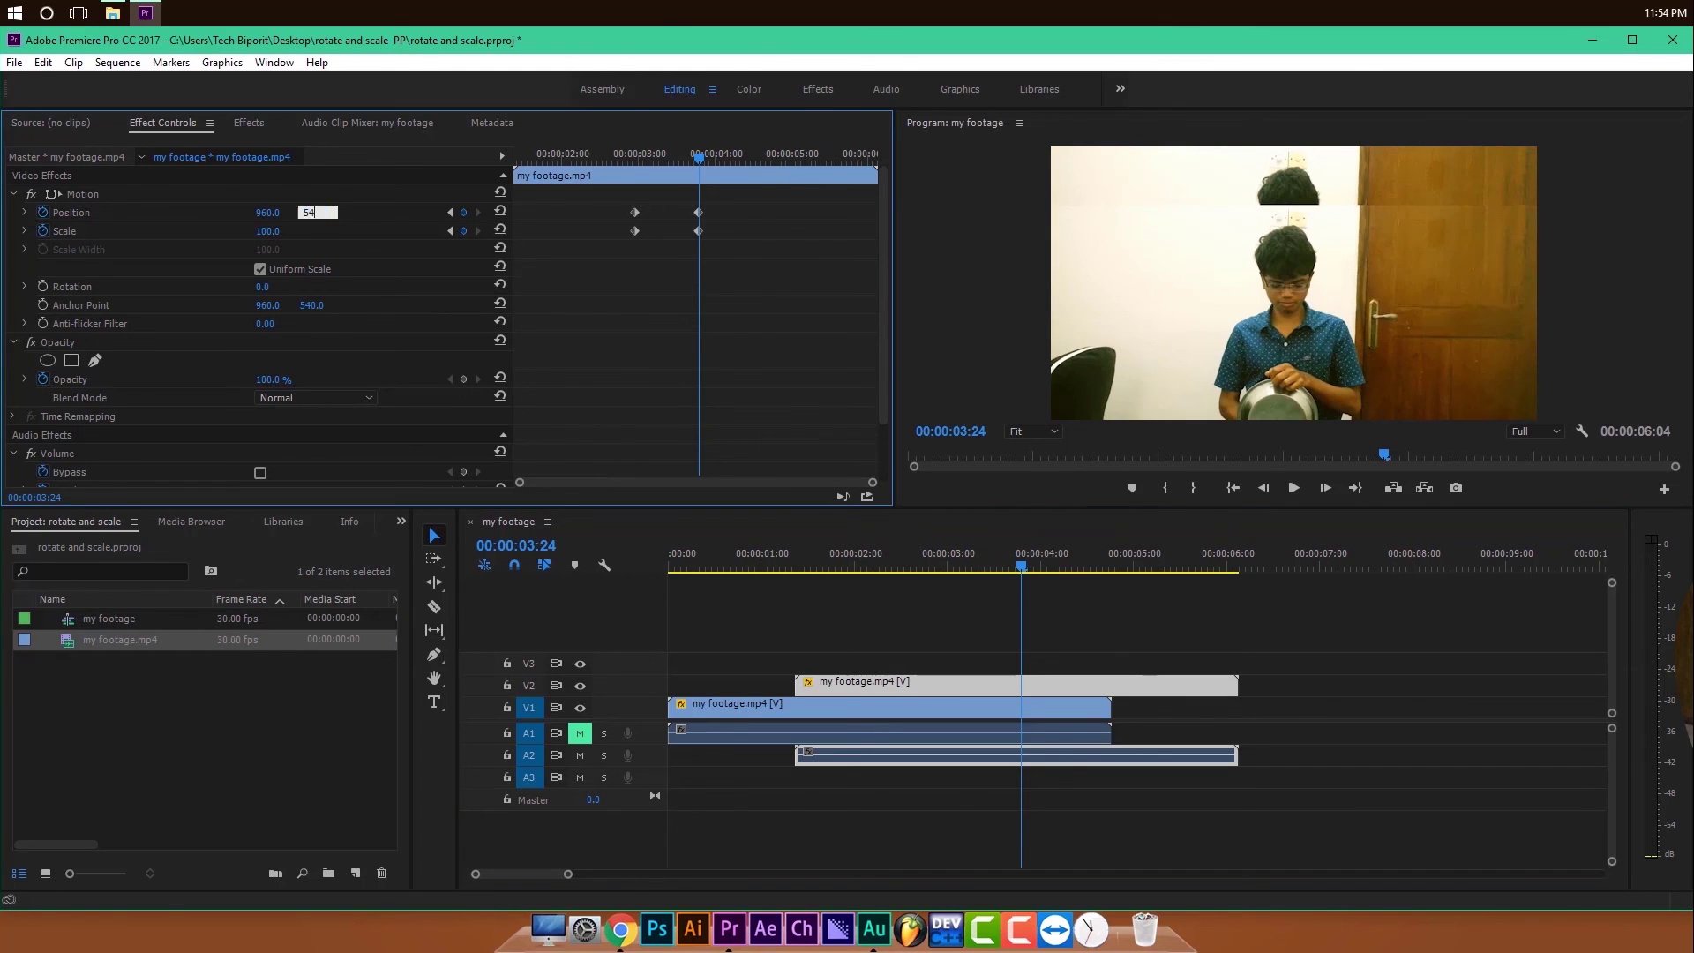
type("540")
key("Return")
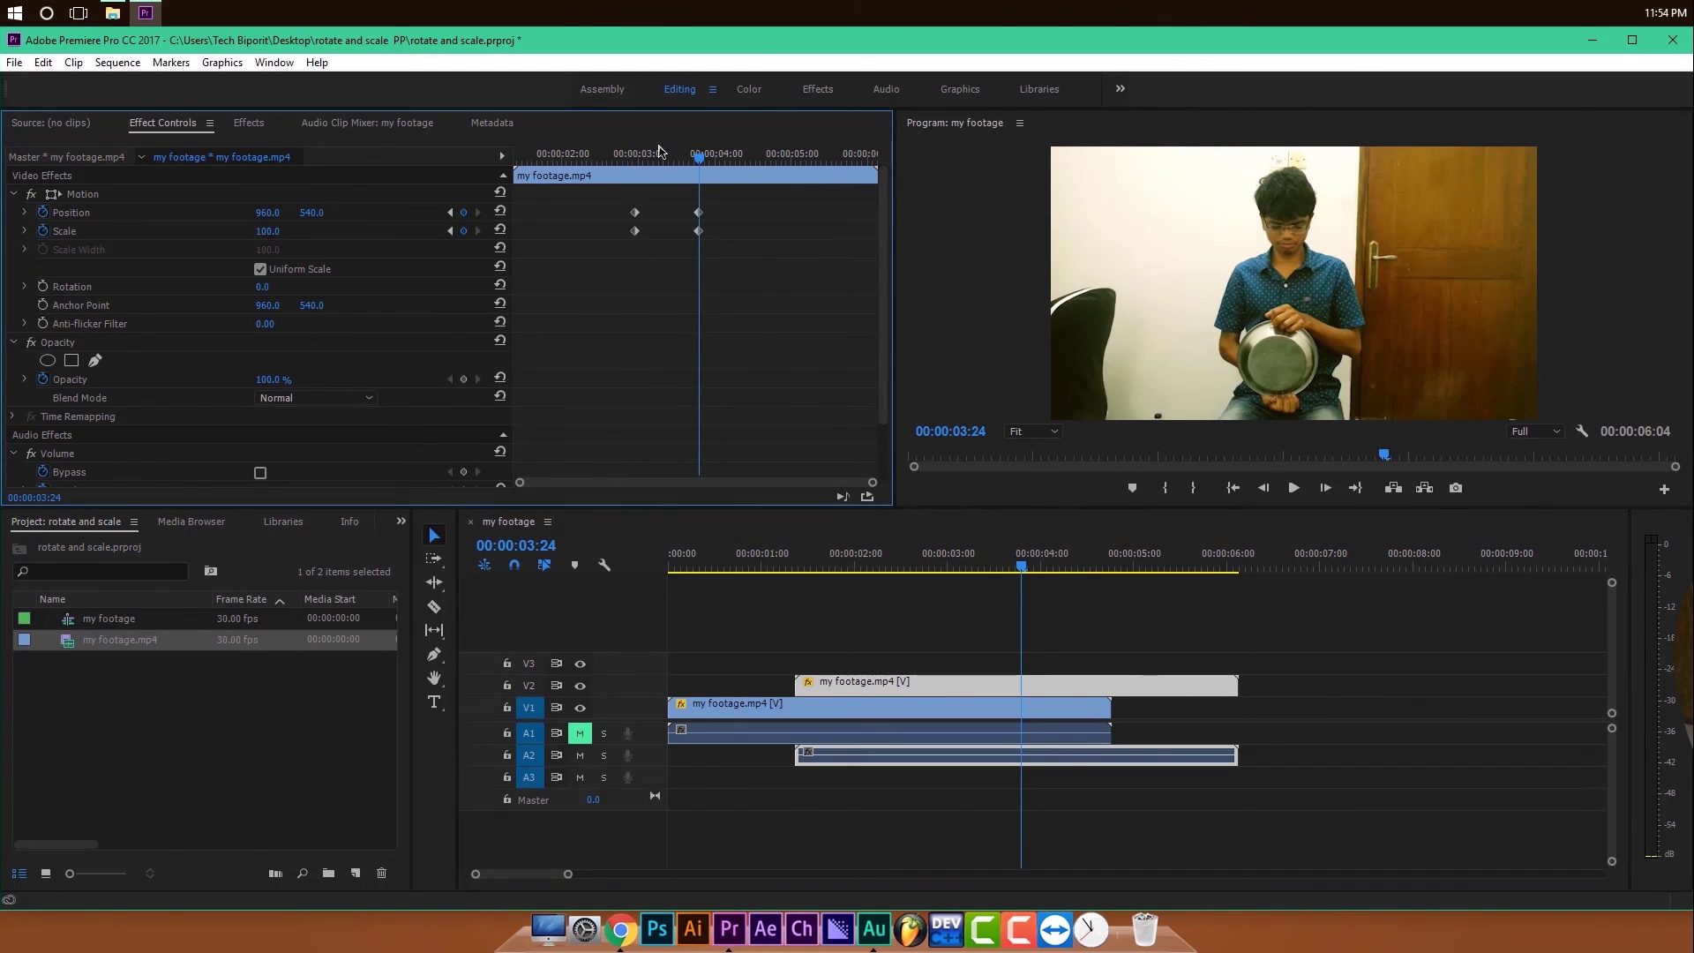